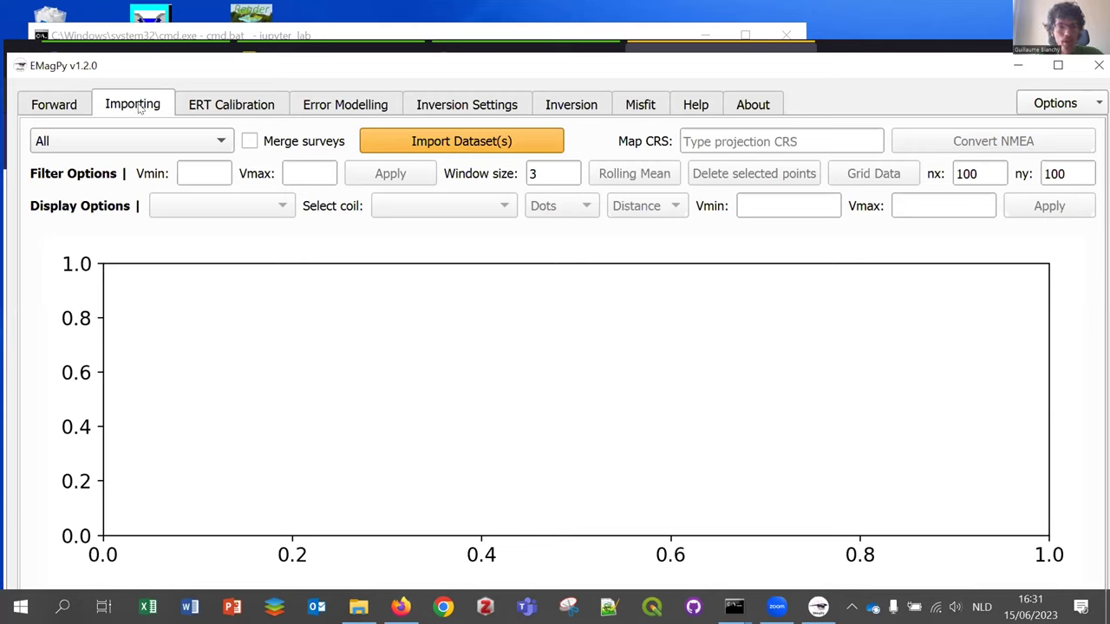
Import the dataset coverCrop.csv from the cover-crop folder in the examples
left_click(485, 145)
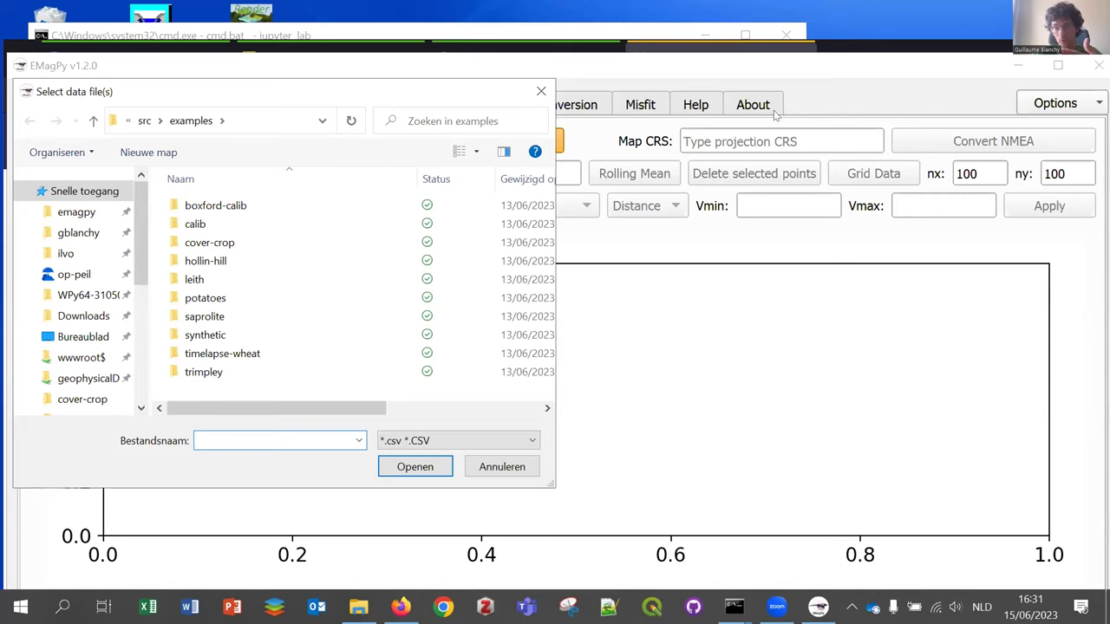
double_click(207, 245)
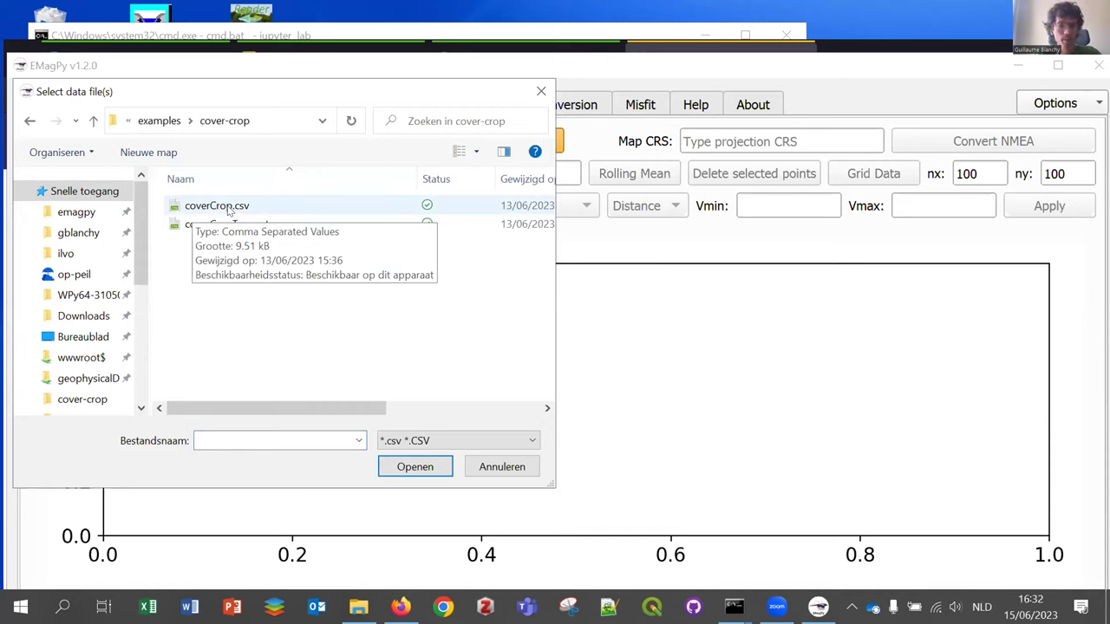
double_click(228, 206)
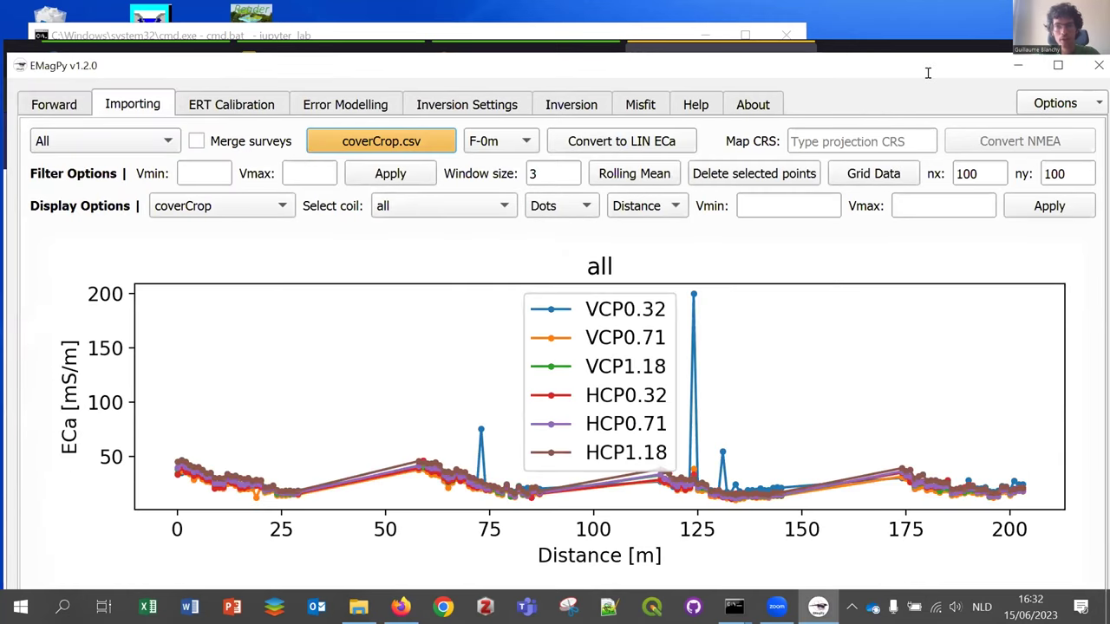
left_click_drag(927, 73, 927, 47)
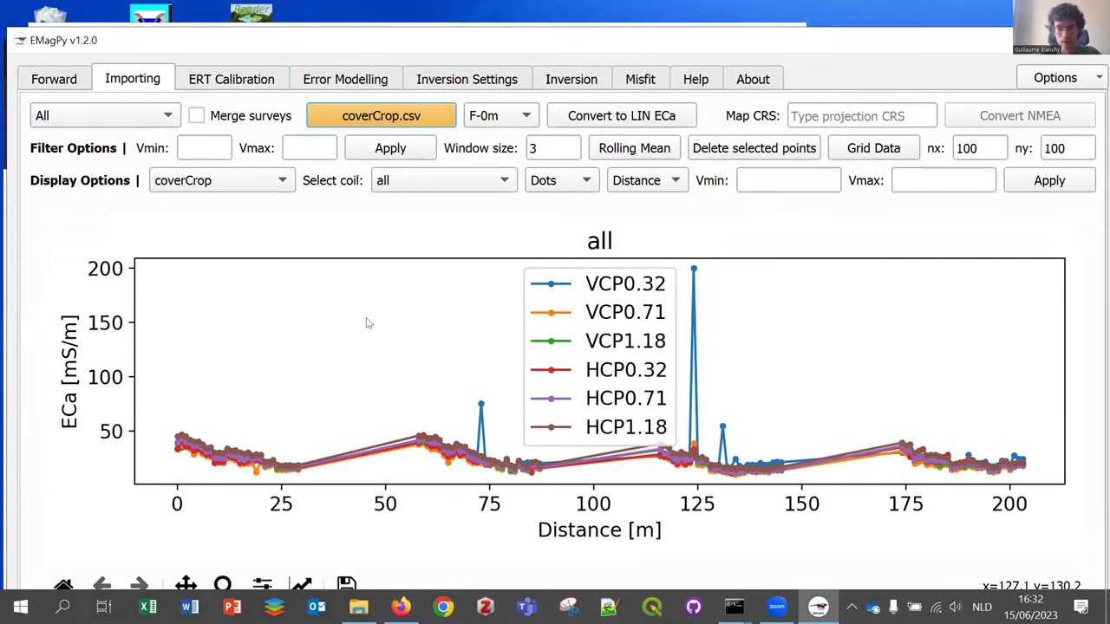
Inspect the first 30 m of the ECa plot up close, pan across the full profile, and restore the original view
left_click(222, 585)
left_click_drag(174, 422, 314, 474)
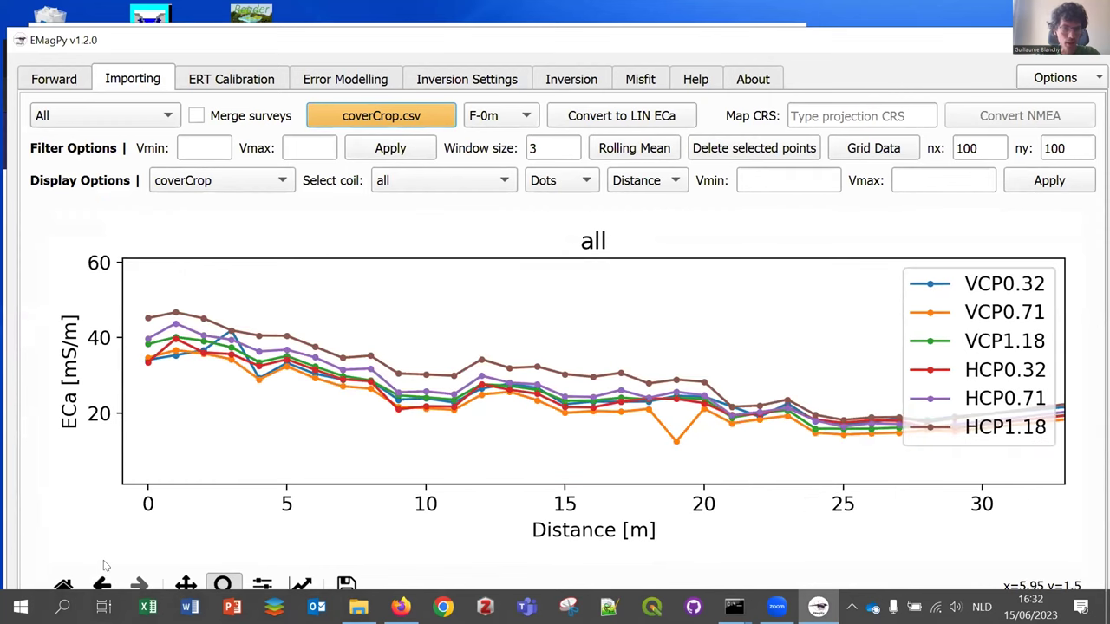
left_click(64, 585)
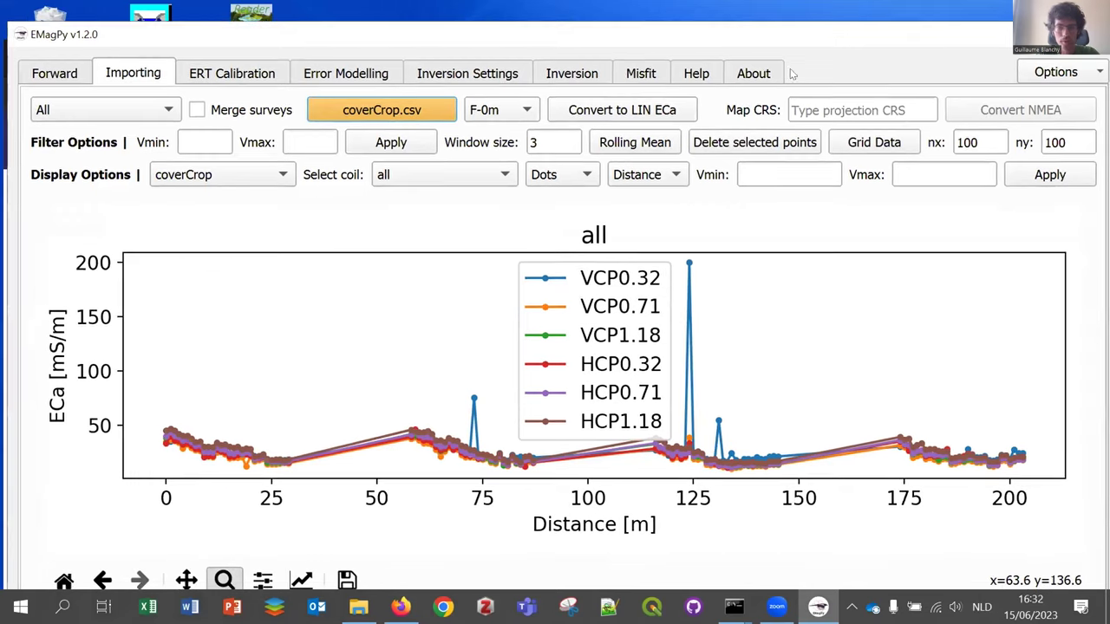
left_click(186, 580)
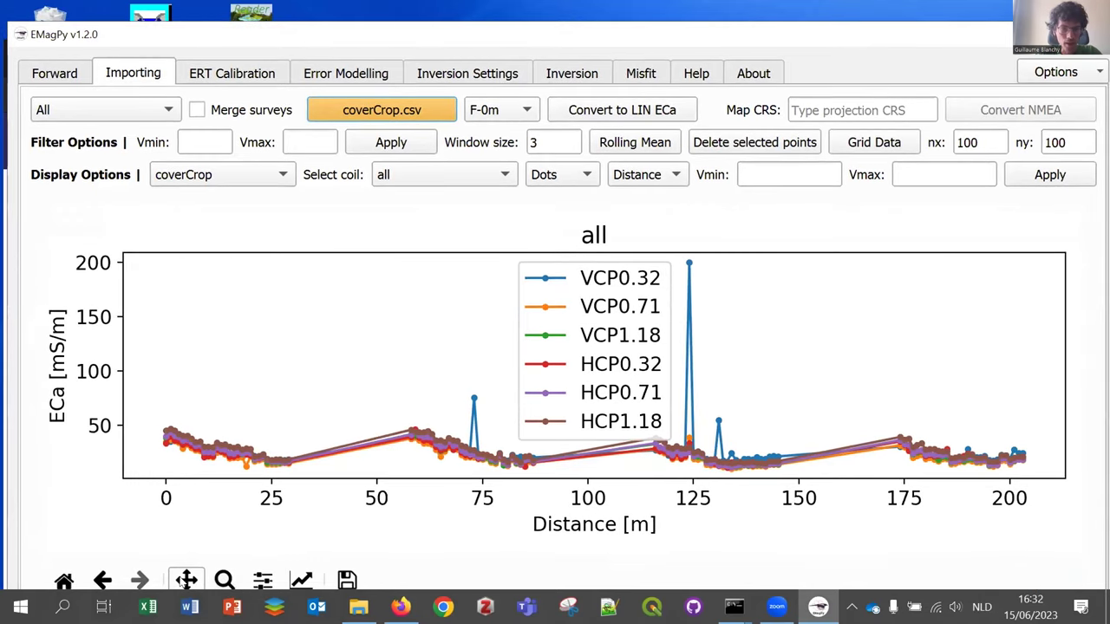
left_click_drag(333, 377, 251, 361)
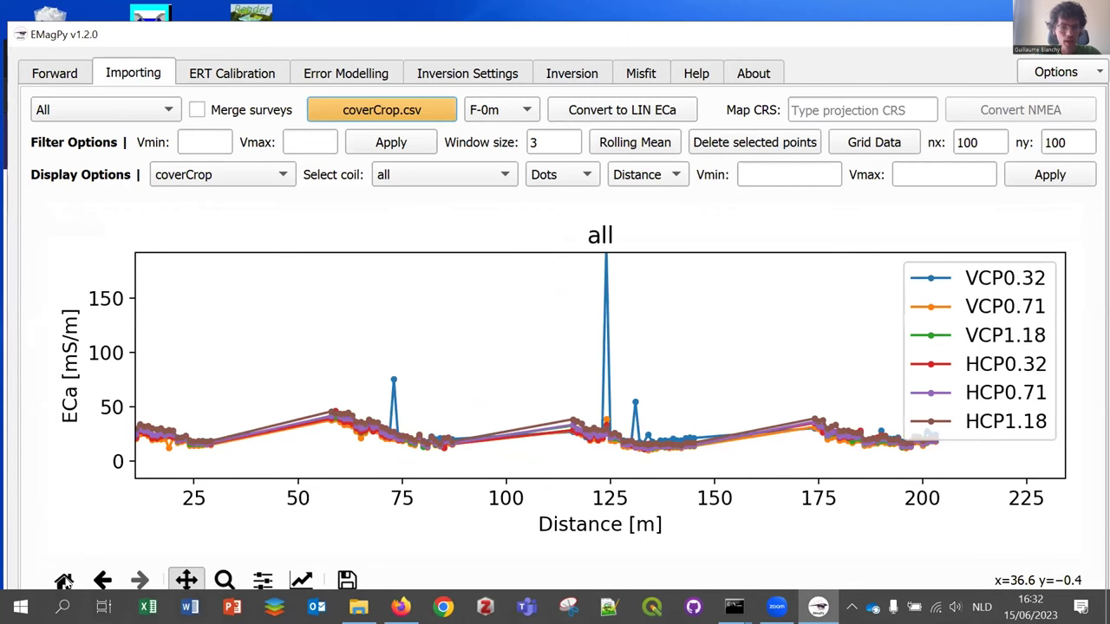
left_click(64, 581)
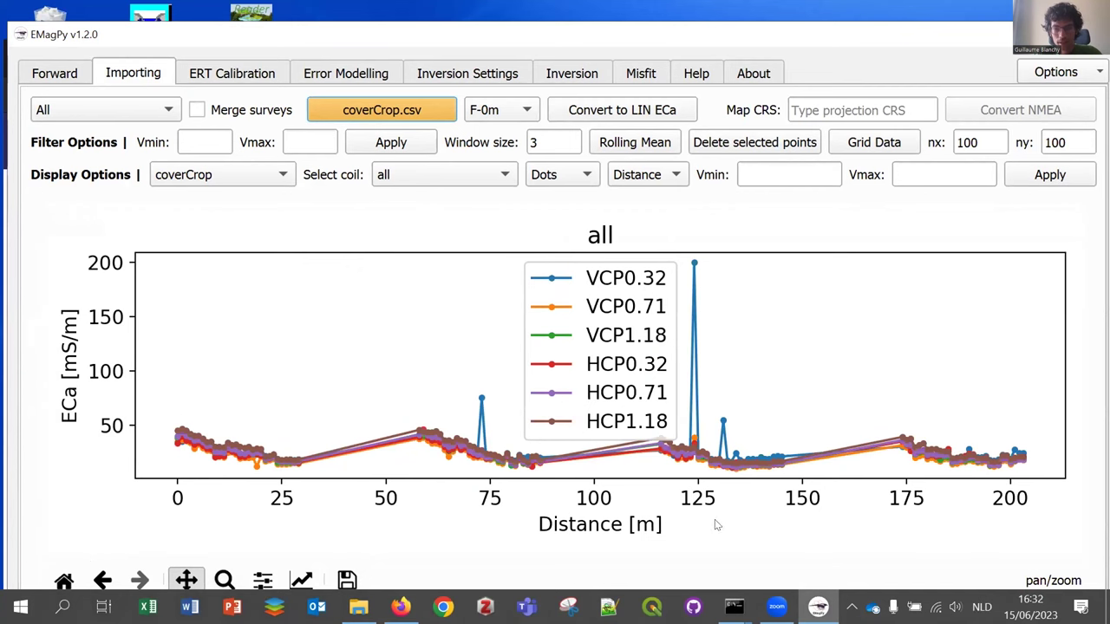
Plot the ECa data against samples instead of distance, and view coil HCP1.18 alone before displaying all coils again
left_click(643, 177)
left_click(644, 196)
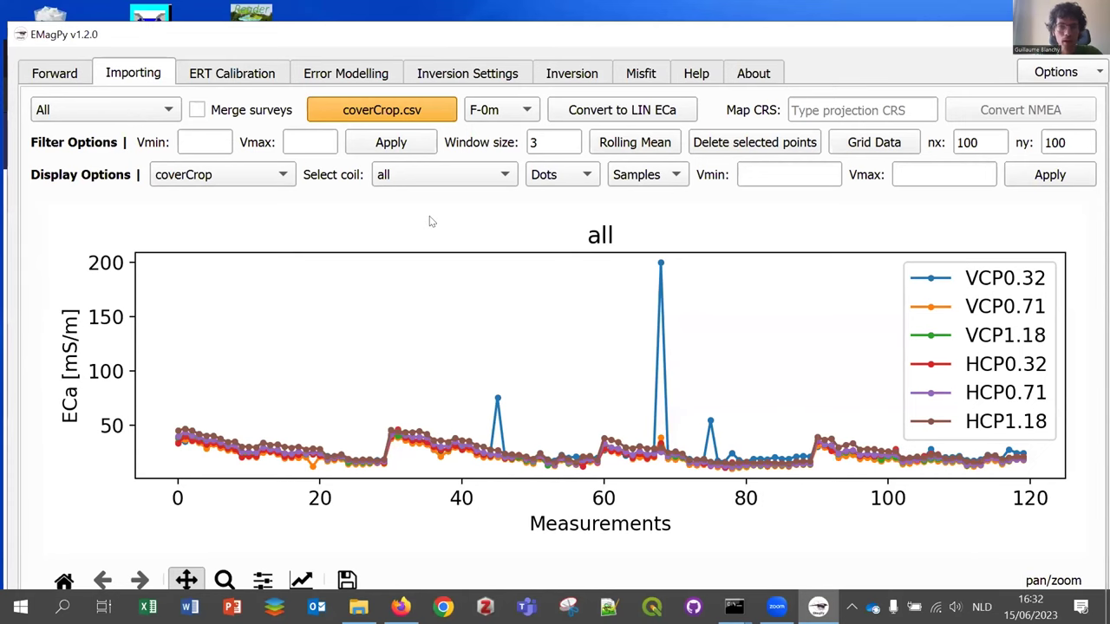
left_click(449, 174)
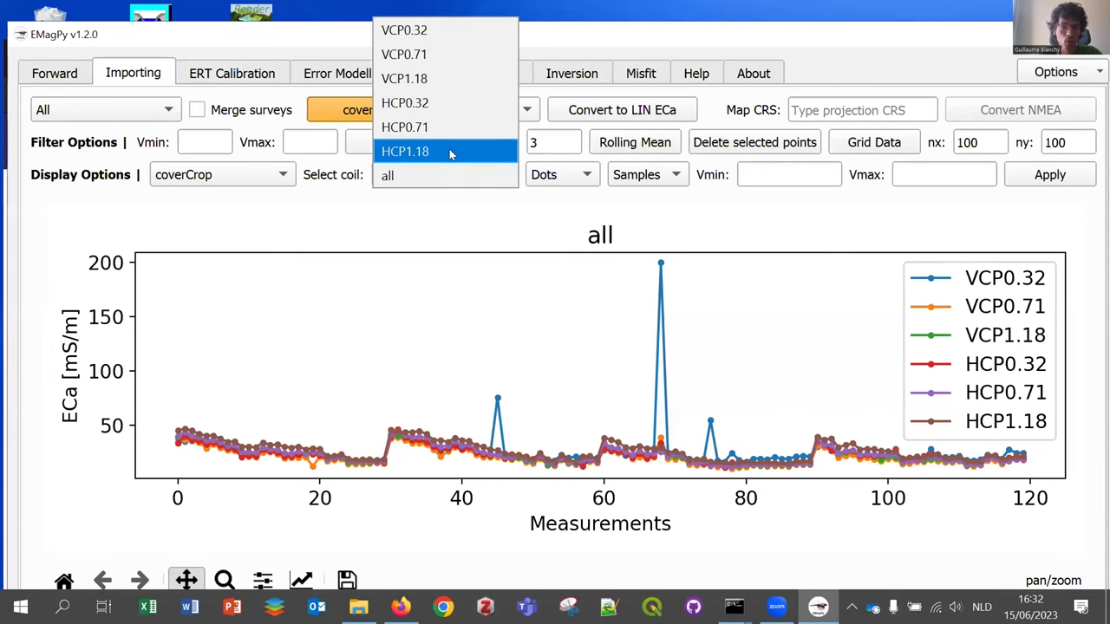
left_click(450, 153)
left_click(467, 175)
left_click(456, 194)
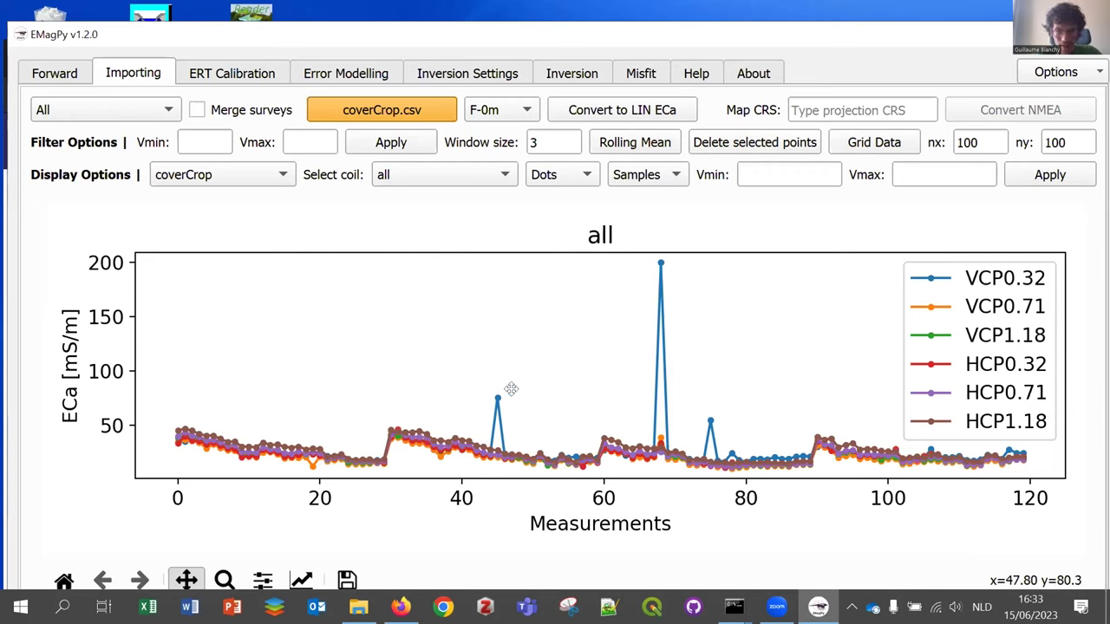
Filter the ECa data with a maximum value of 100
left_click(182, 579)
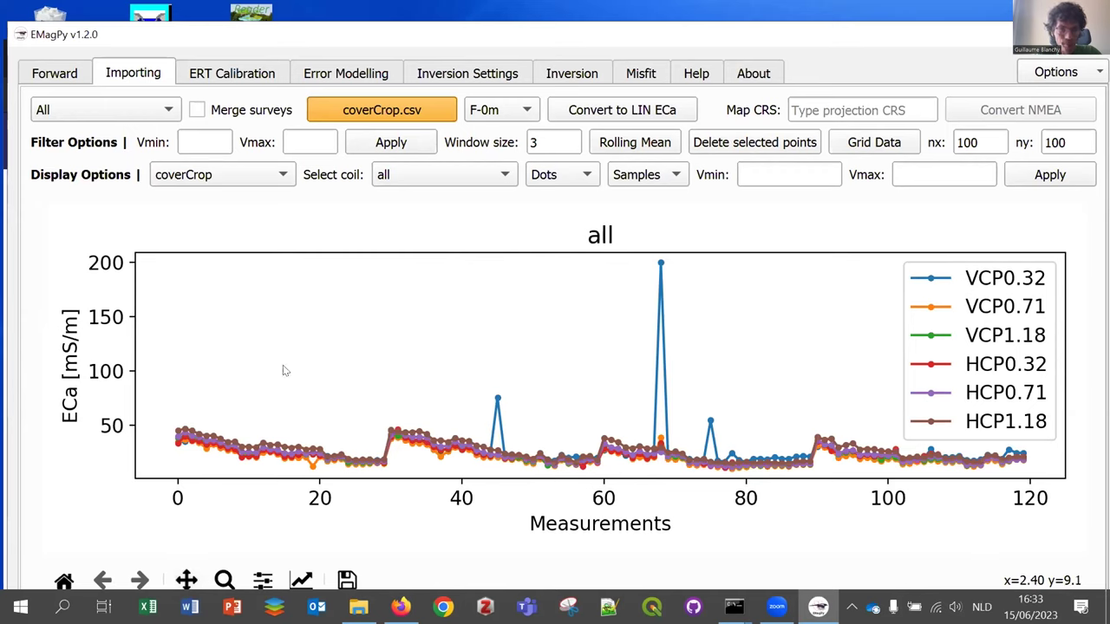
left_click(297, 141)
type("100")
left_click(391, 142)
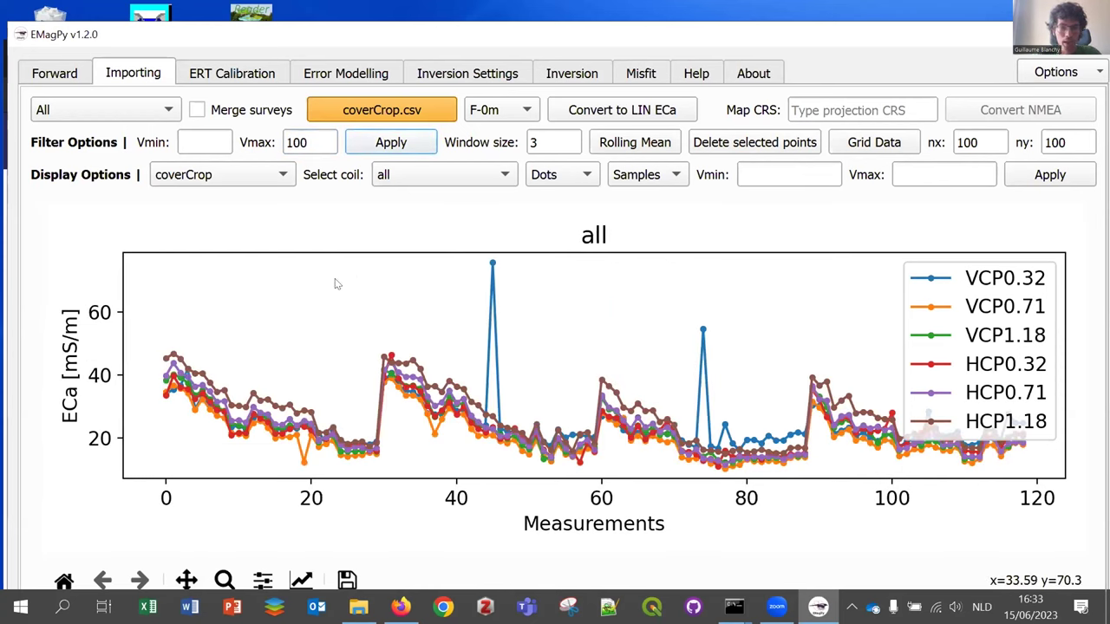
Delete the two VCP0.32 spikes near measurements 45 and 74, and smooth the data with a rolling mean of window size 3
left_click(493, 264)
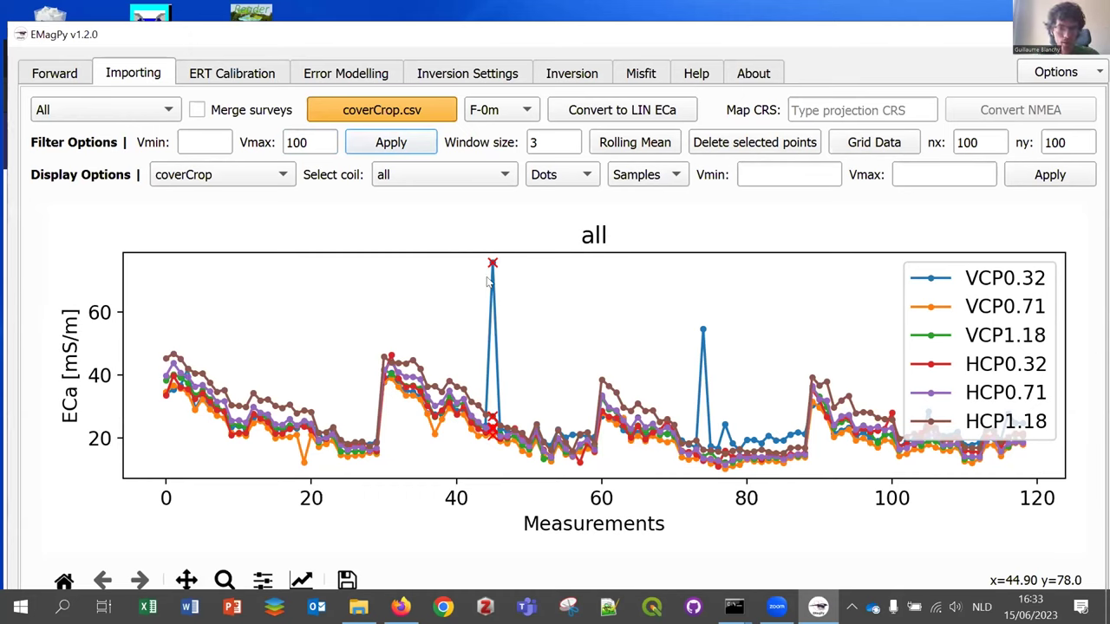
left_click(697, 327)
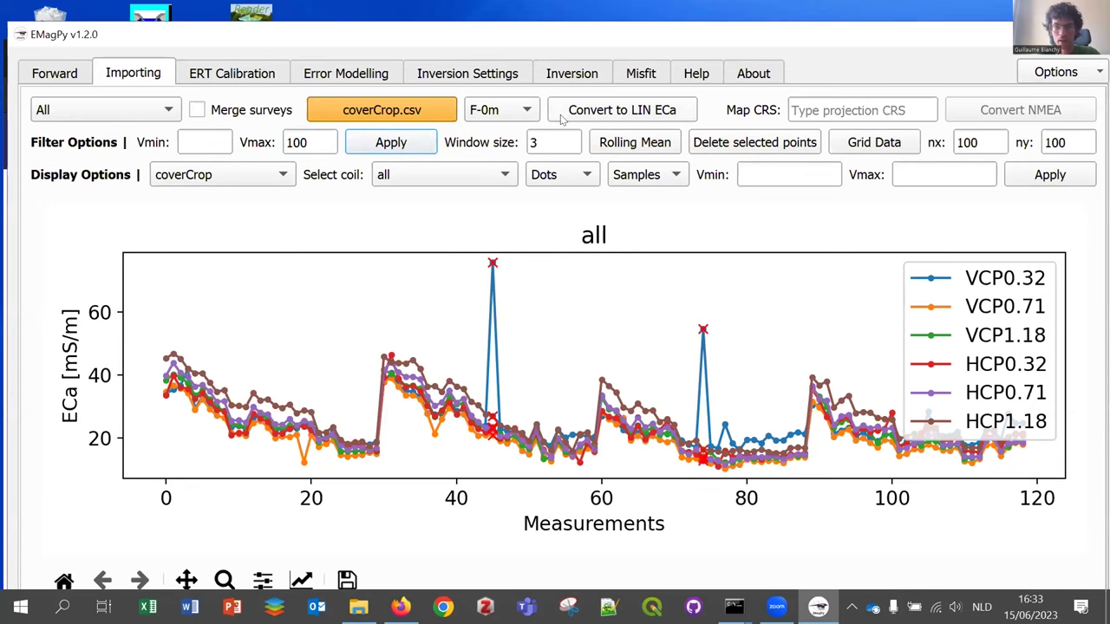
left_click(747, 146)
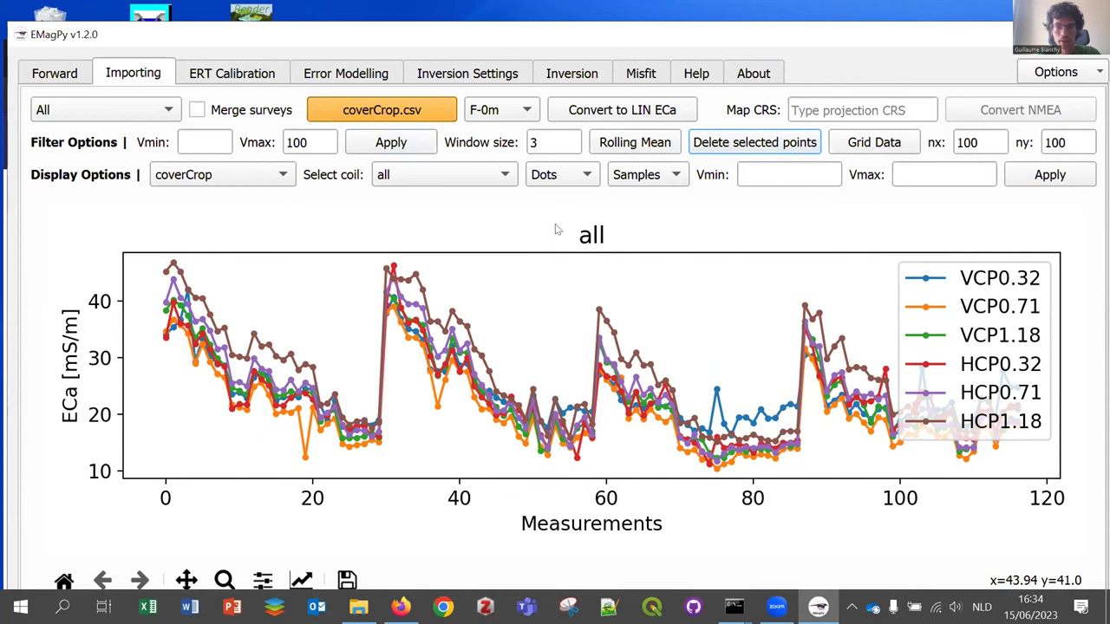
left_click(638, 145)
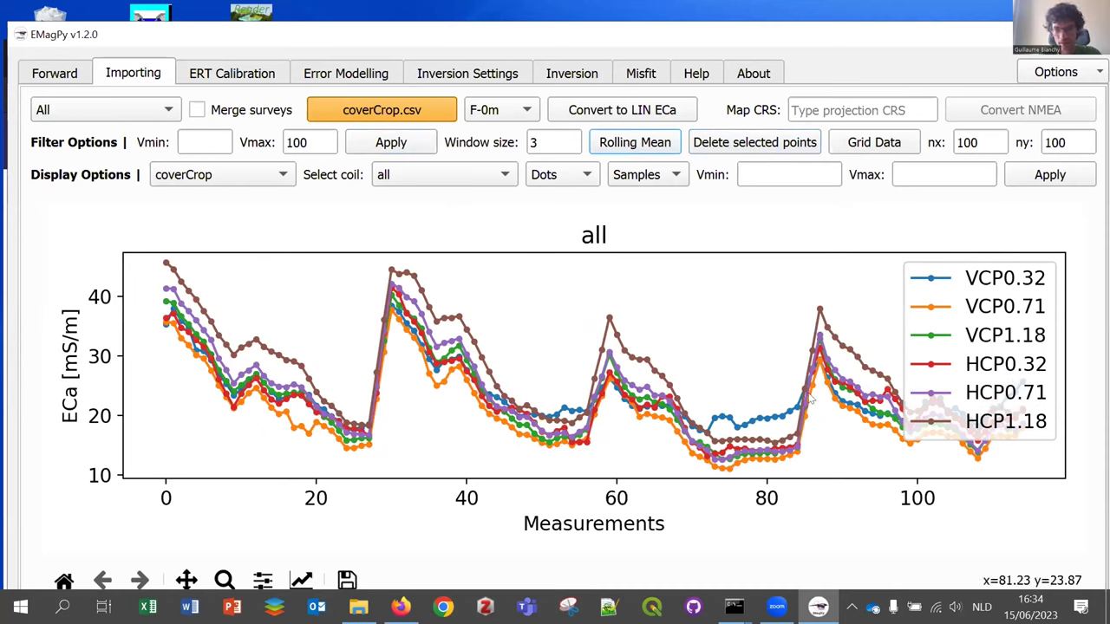
Display the survey as a map with filled contours and the measurement points overlaid
left_click(556, 176)
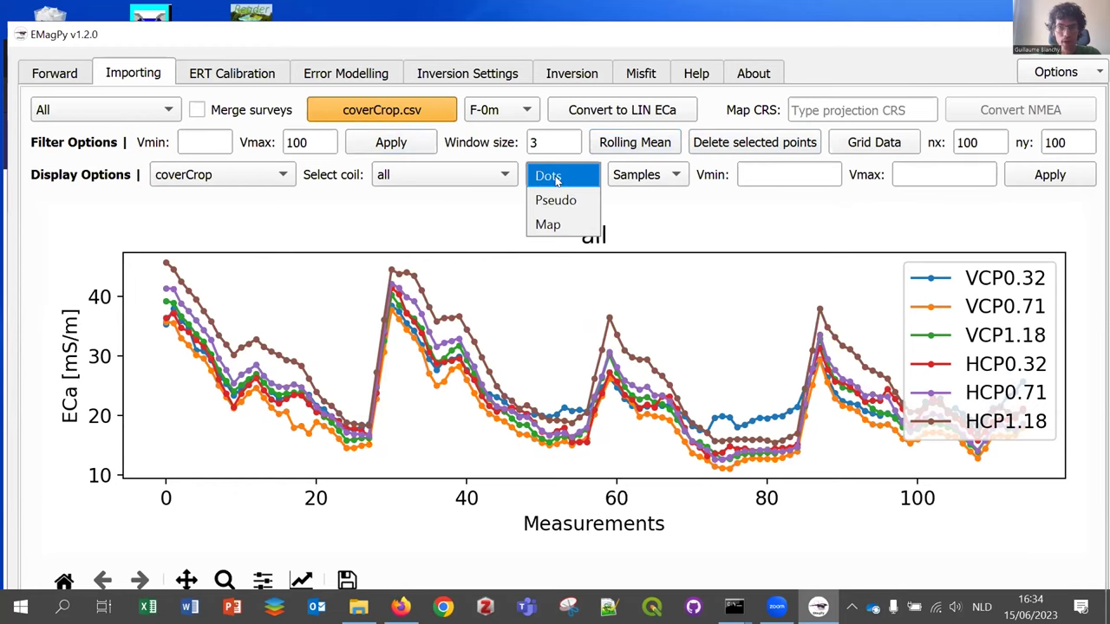
left_click(558, 222)
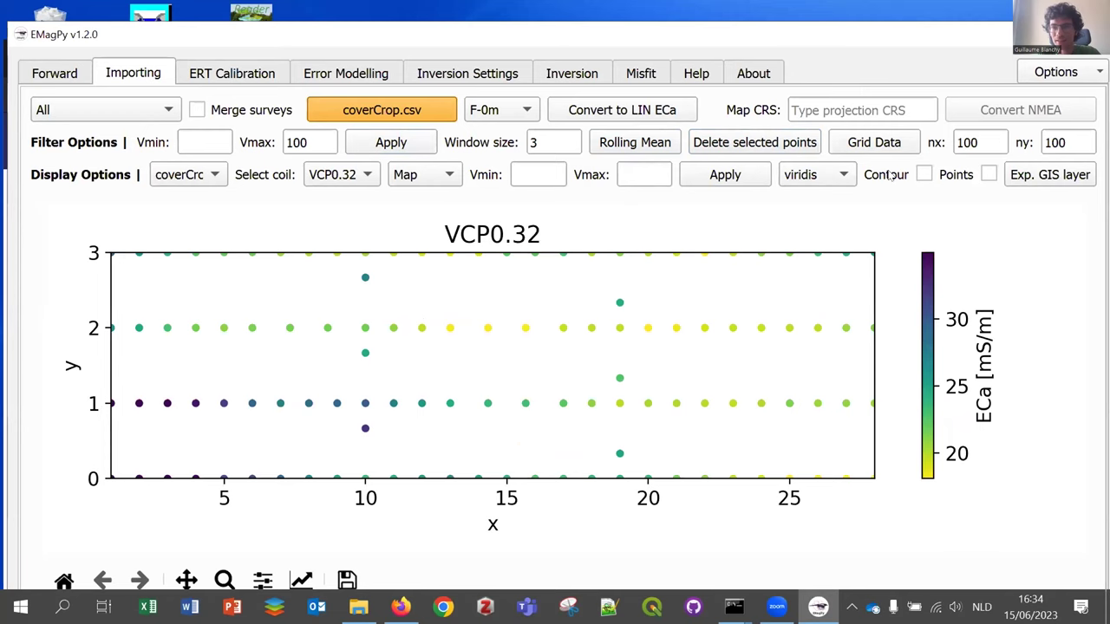
left_click(989, 174)
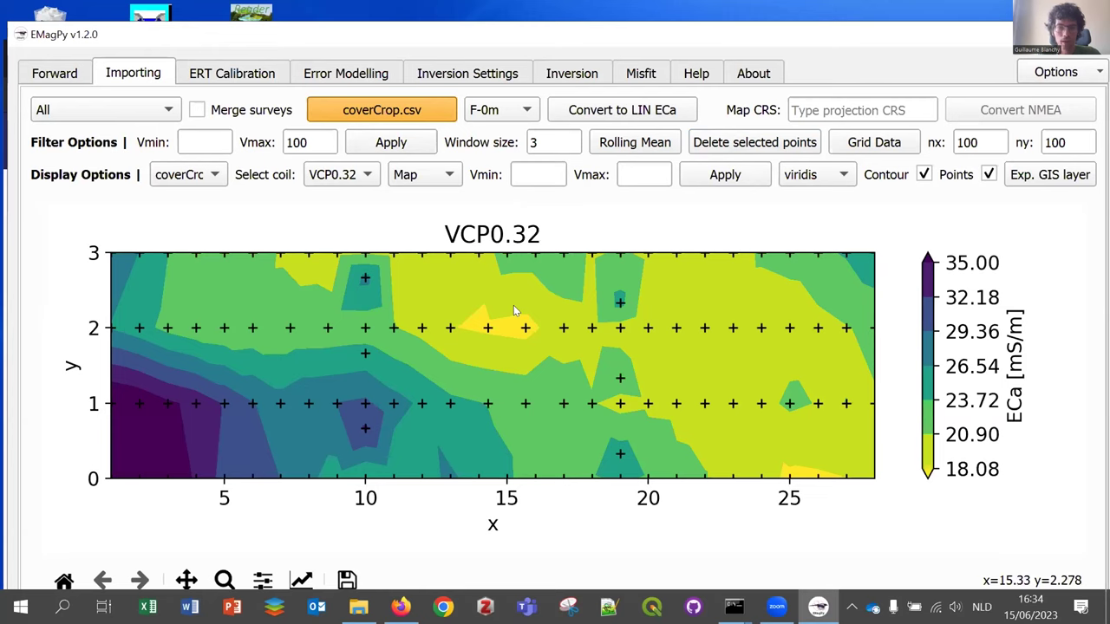
Go through the ECa contour maps of the successive coils from VCP0.32 up to HCP1.18
left_click(352, 174)
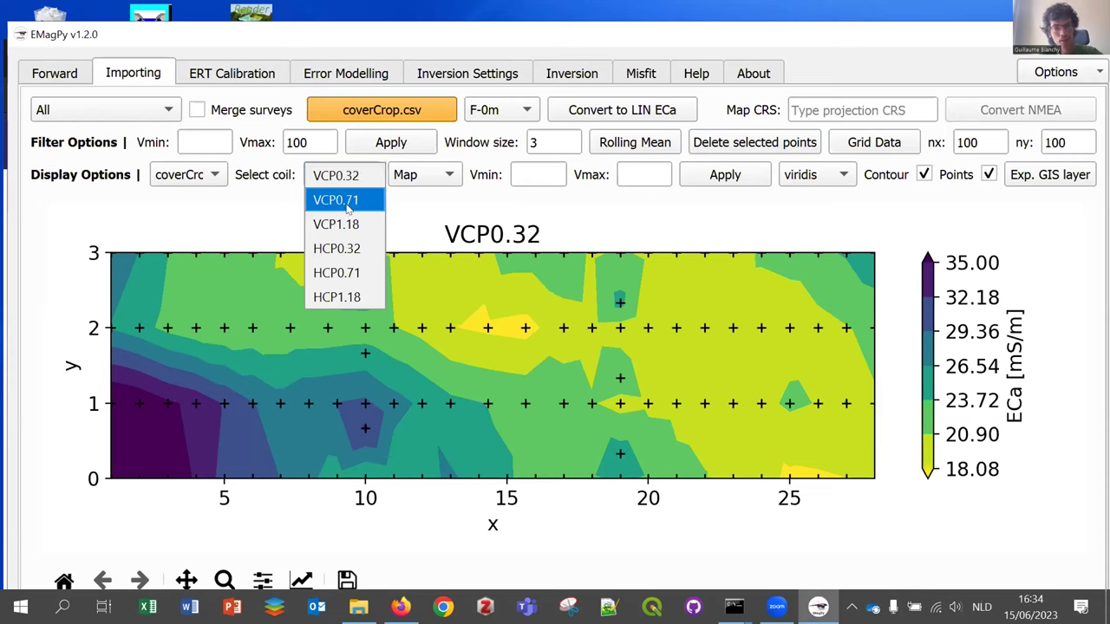
left_click(346, 176)
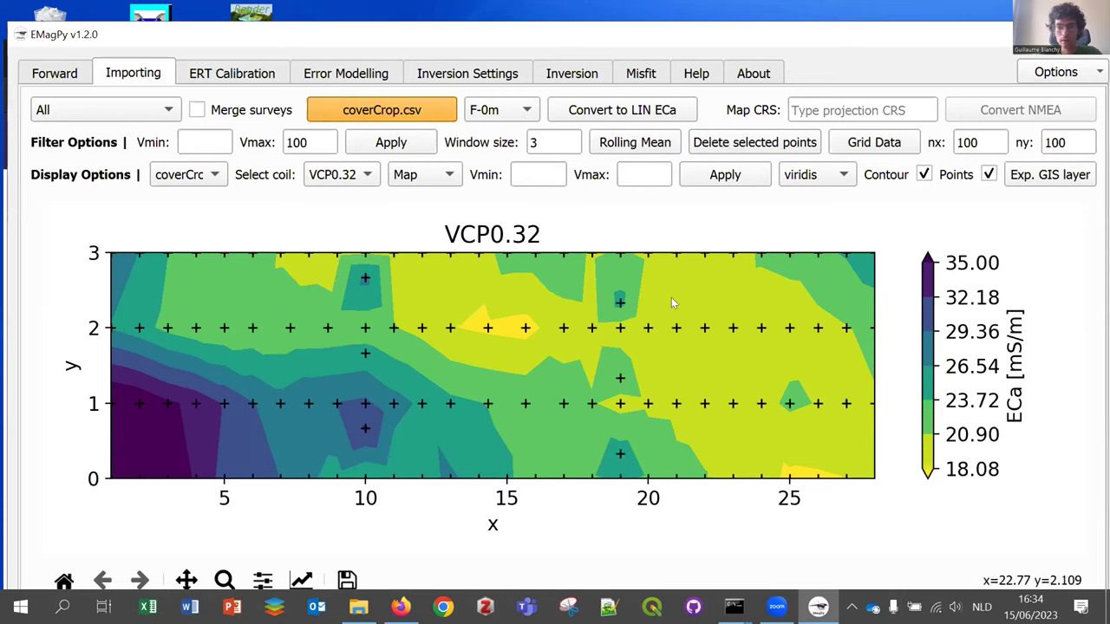
left_click(352, 178)
left_click(354, 183)
scroll(354, 183, "down", 2)
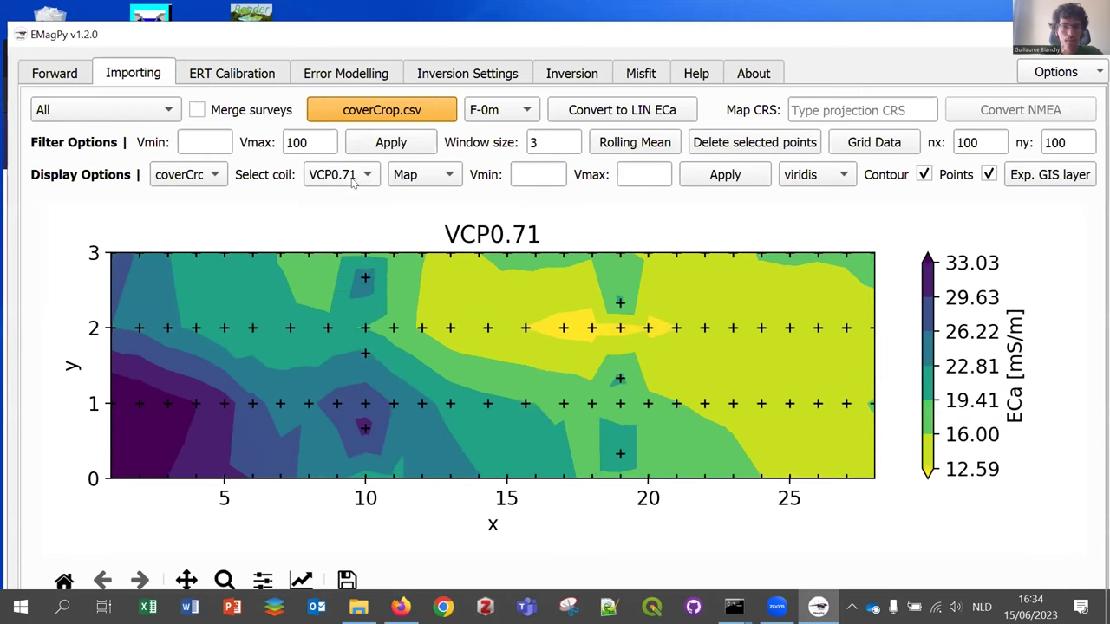
scroll(353, 182, "down", 2)
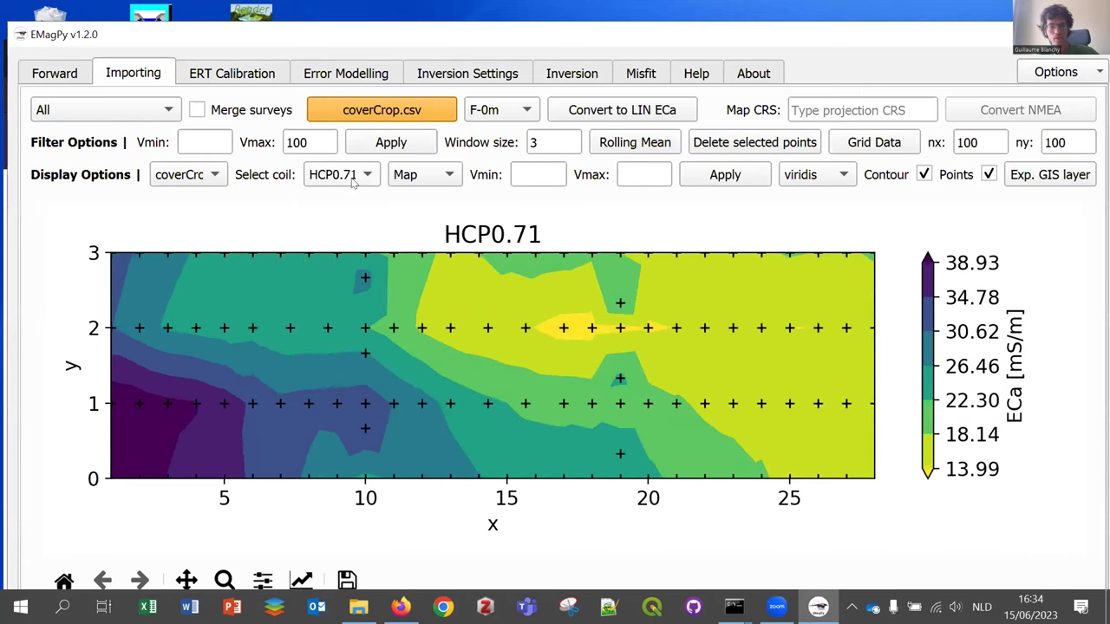
scroll(353, 182, "down", 1)
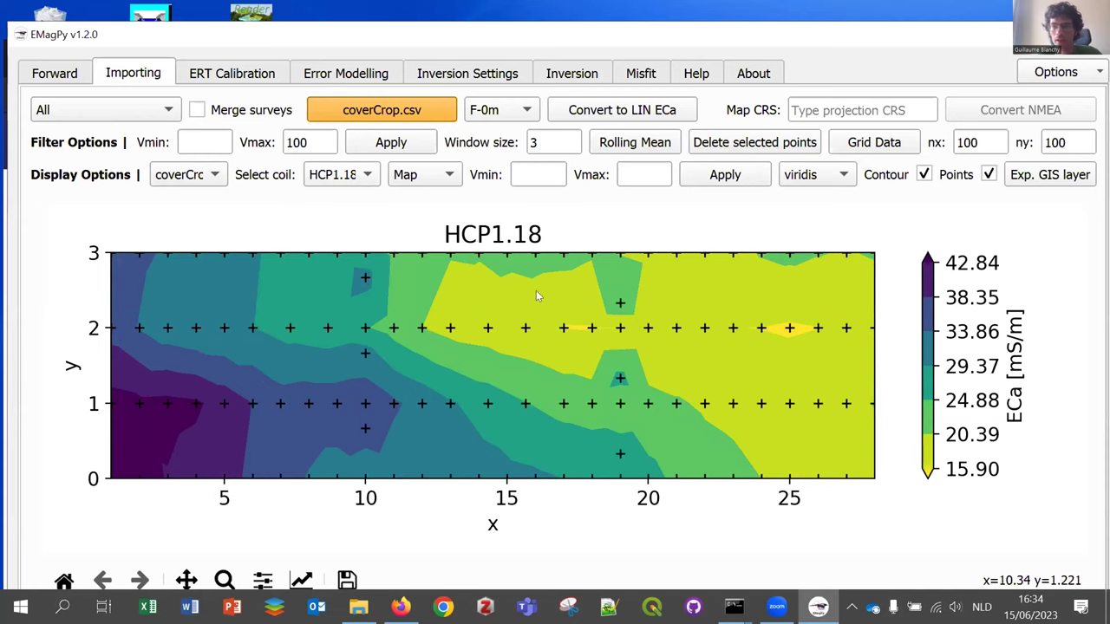
Preview the rainbow colour map on the HCP1.18 map and set the colour scheme to viridis
left_click(818, 179)
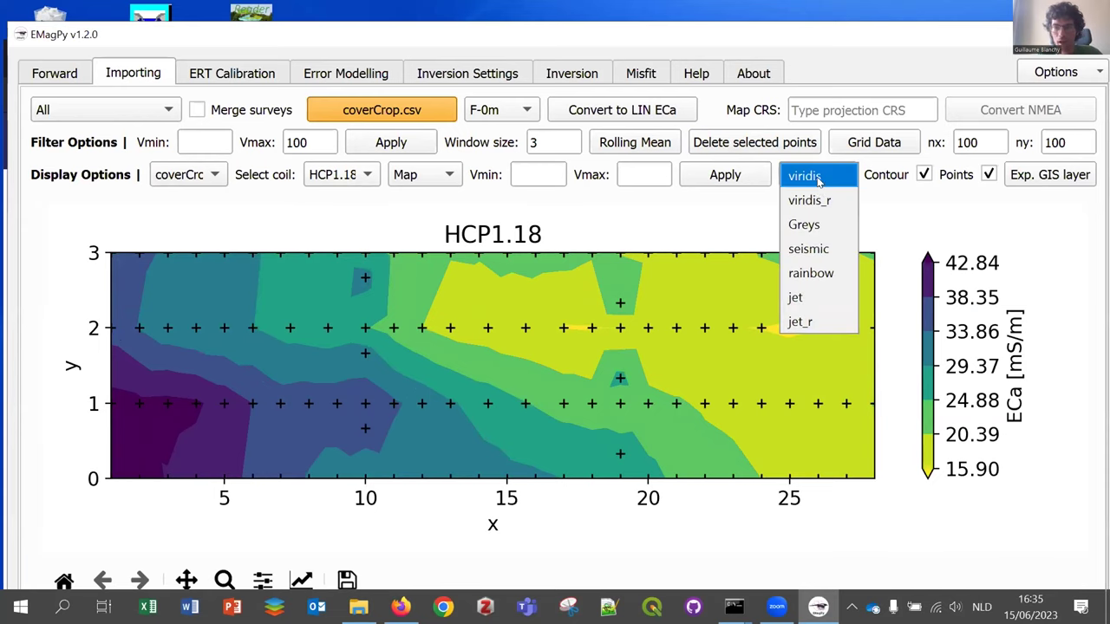
left_click(815, 274)
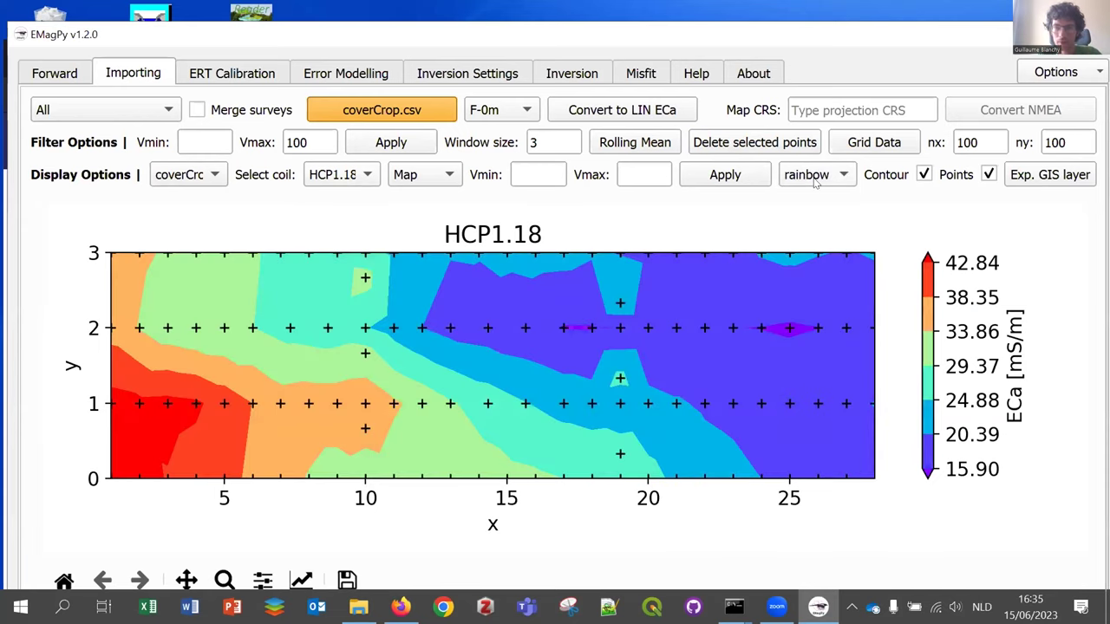
left_click(816, 178)
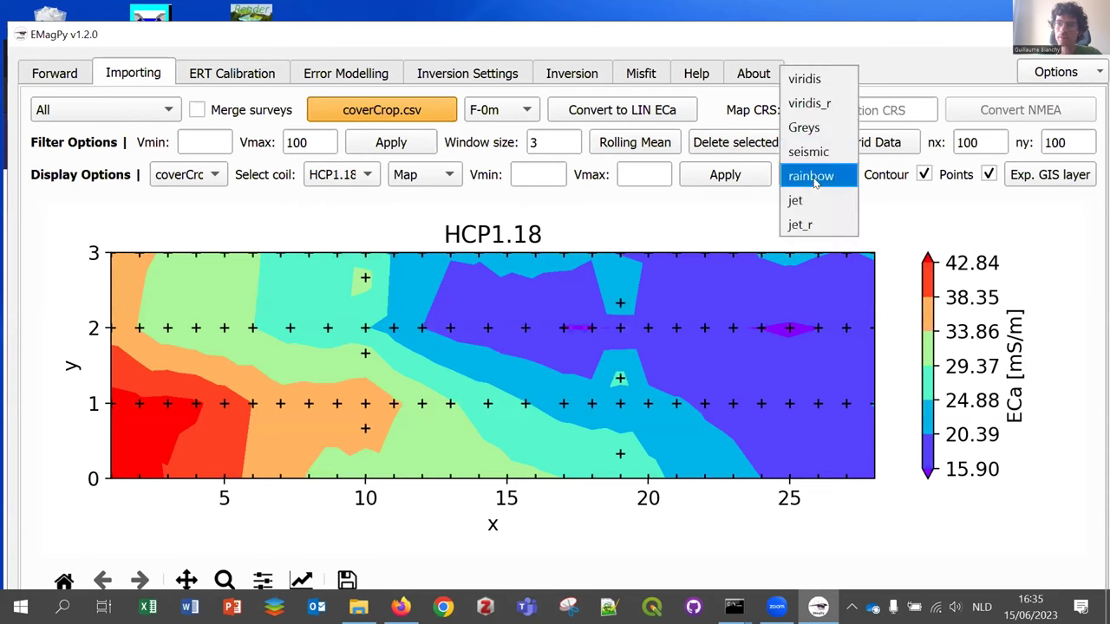
left_click(815, 83)
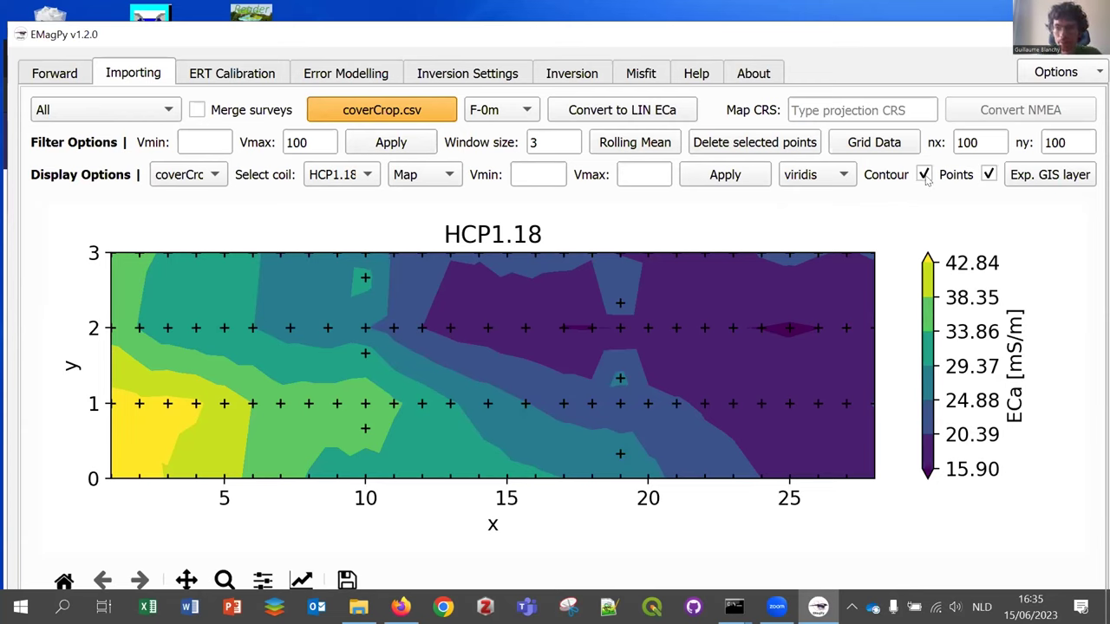
Set the map's colour scale range to a minimum of 15 and a maximum of 40
left_click(529, 170)
type("15")
left_click(646, 171)
type("40")
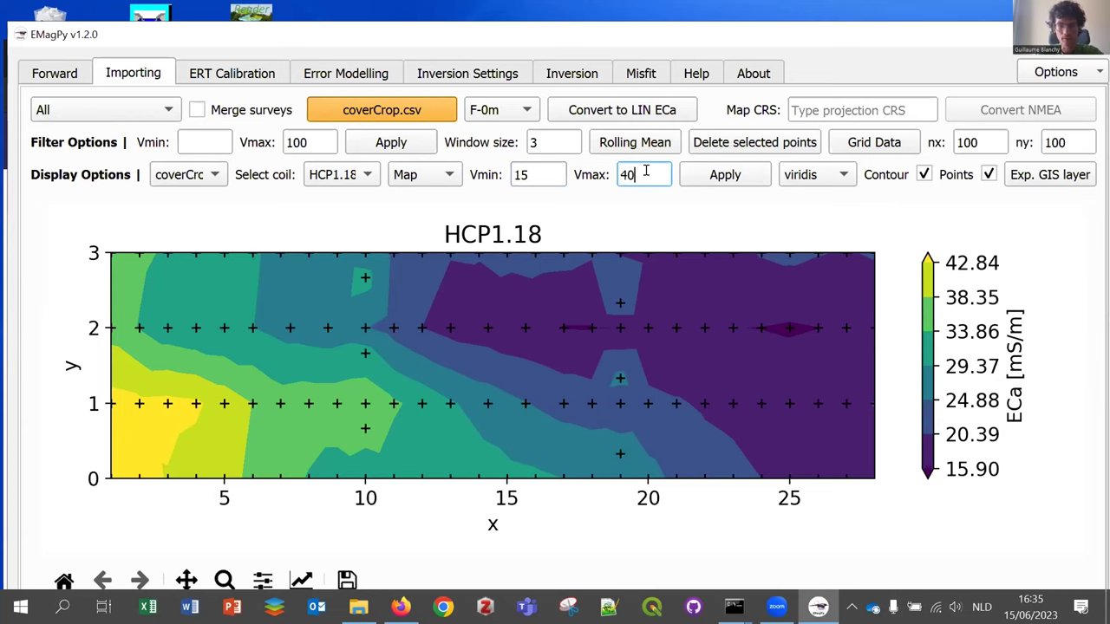
left_click(709, 177)
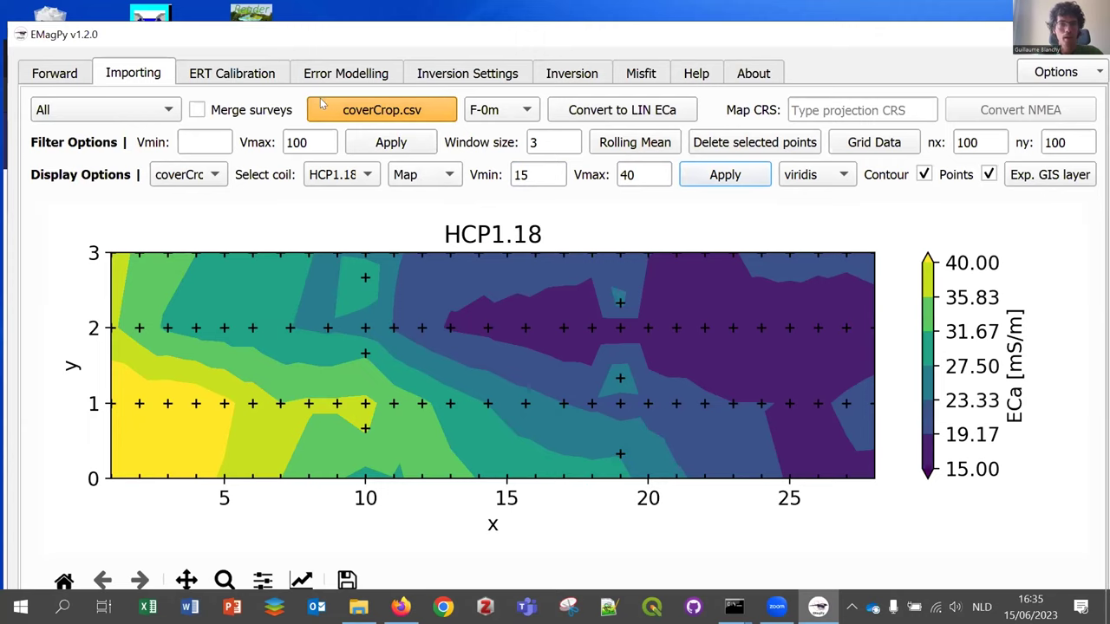
Create an inversion model with 20 layers, a thickness of 0.1 and a starting EC of 20
left_click(230, 74)
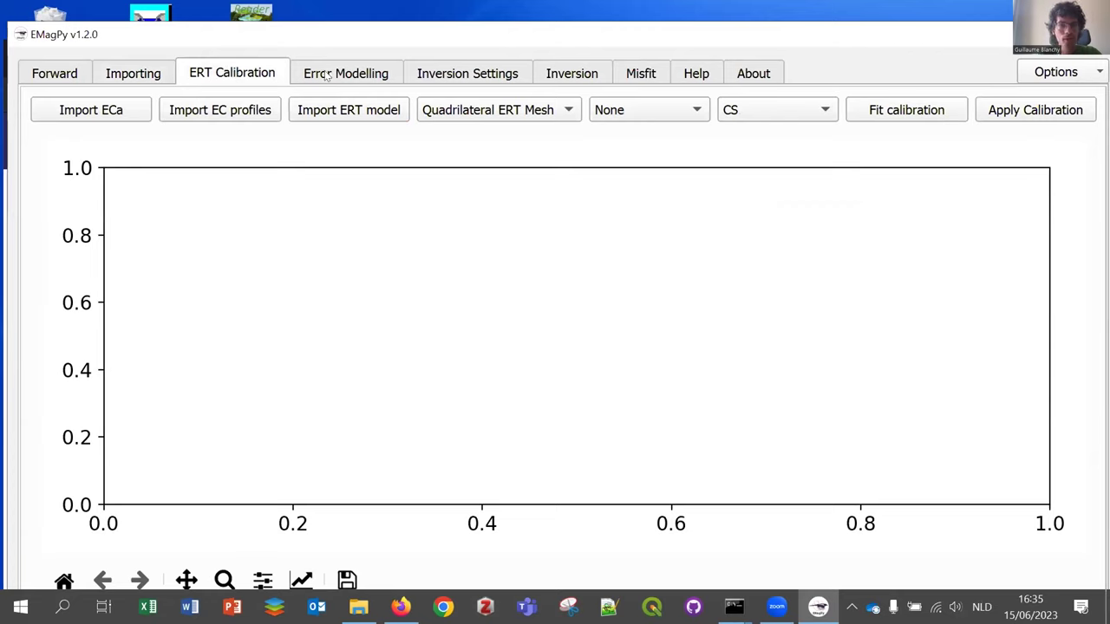
left_click(428, 76)
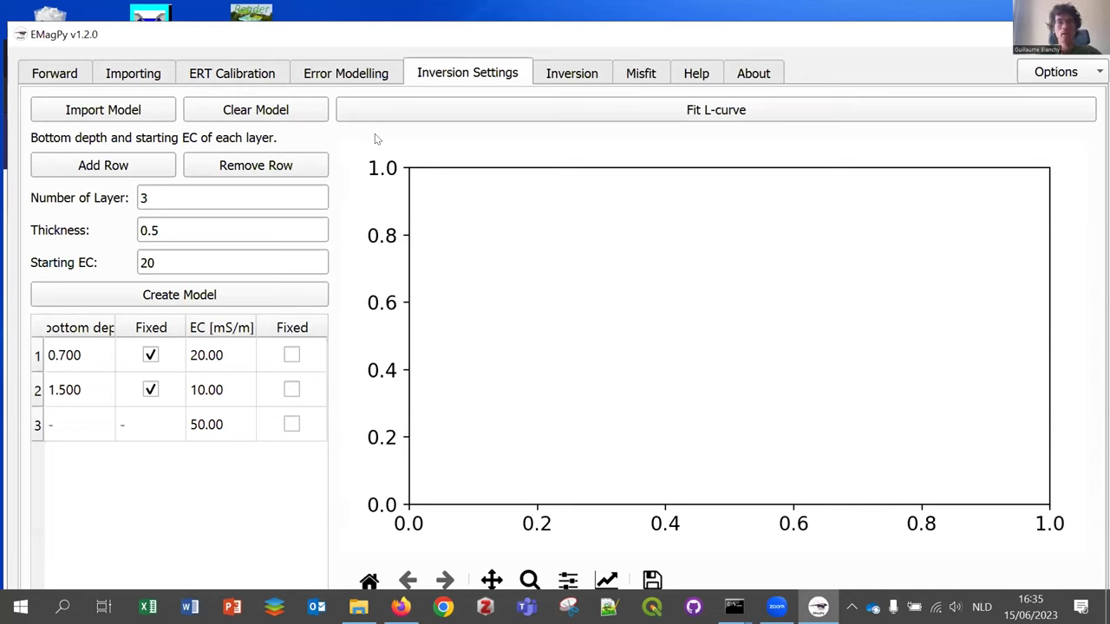
left_click(168, 196)
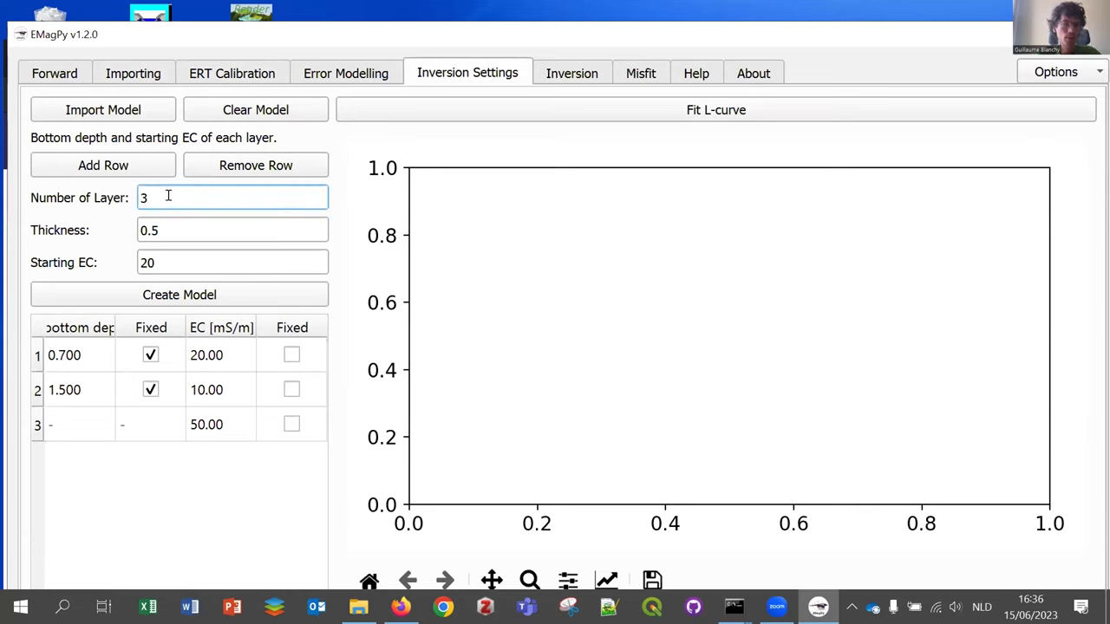
key("BackSpace")
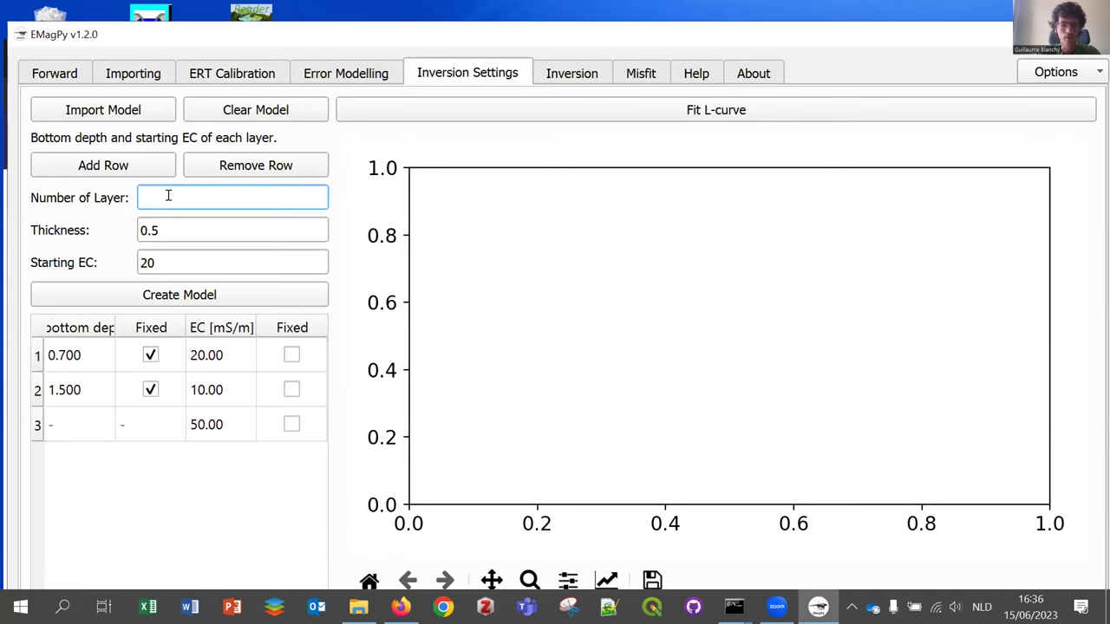
type("20")
left_click(177, 226)
key("BackSpace")
type("1")
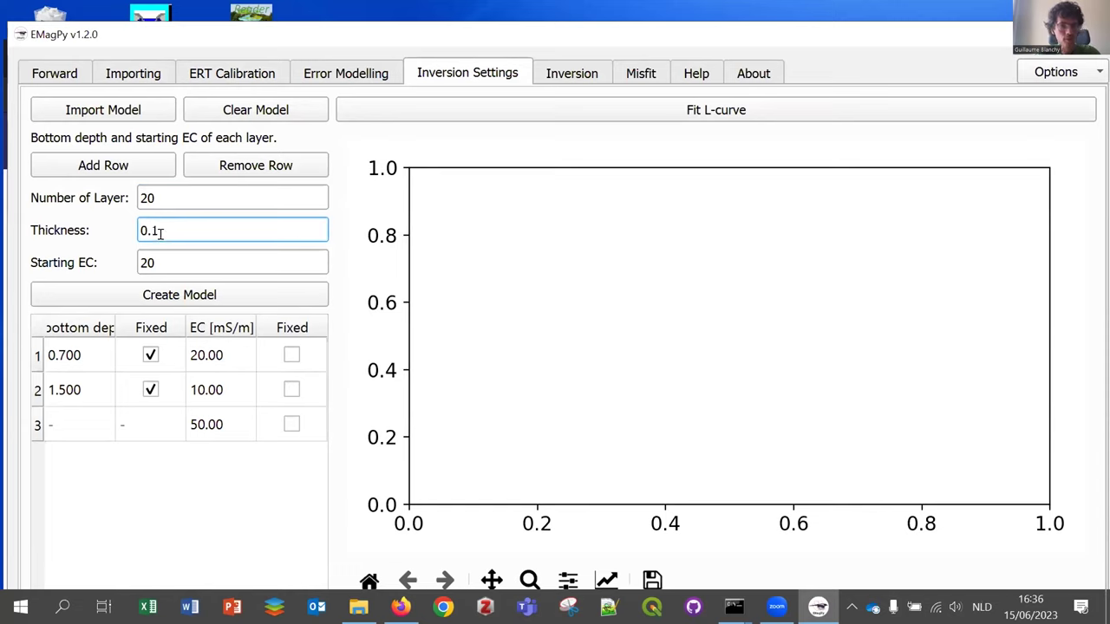
left_click(160, 260)
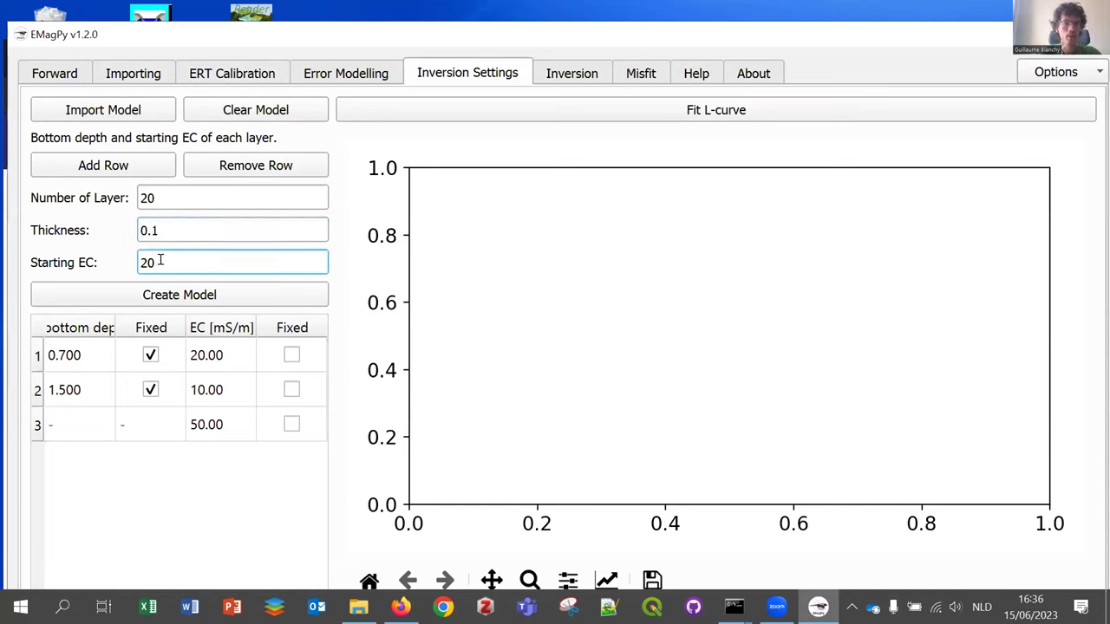
left_click(176, 293)
Review the depths and starting EC values of the model's layers and fit the L-curve
scroll(236, 387, "down", 4)
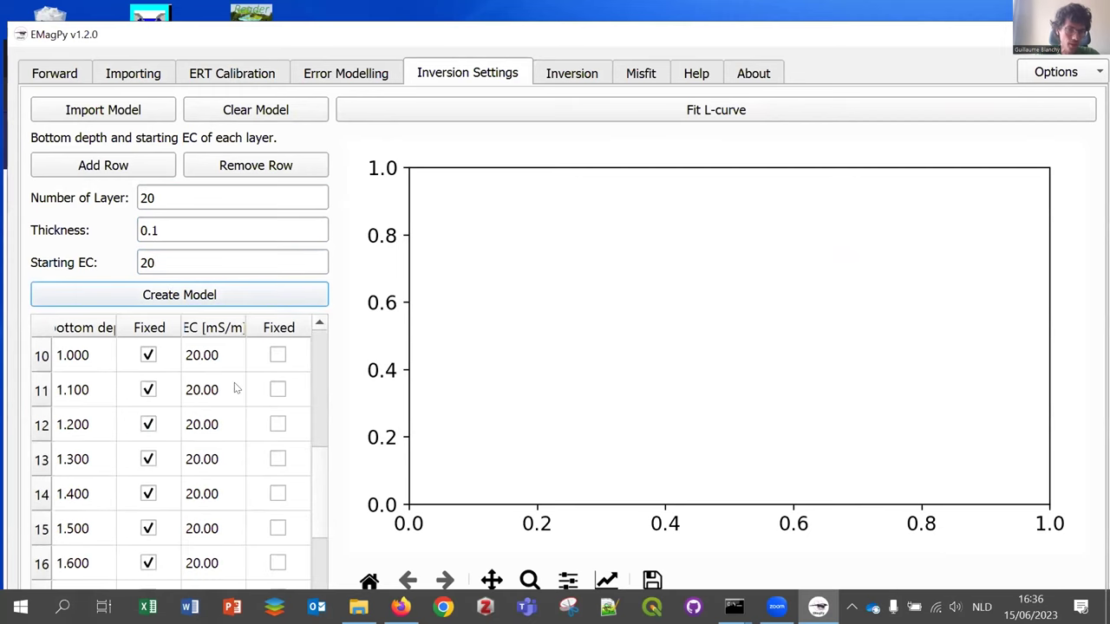
scroll(229, 431, "up", 4)
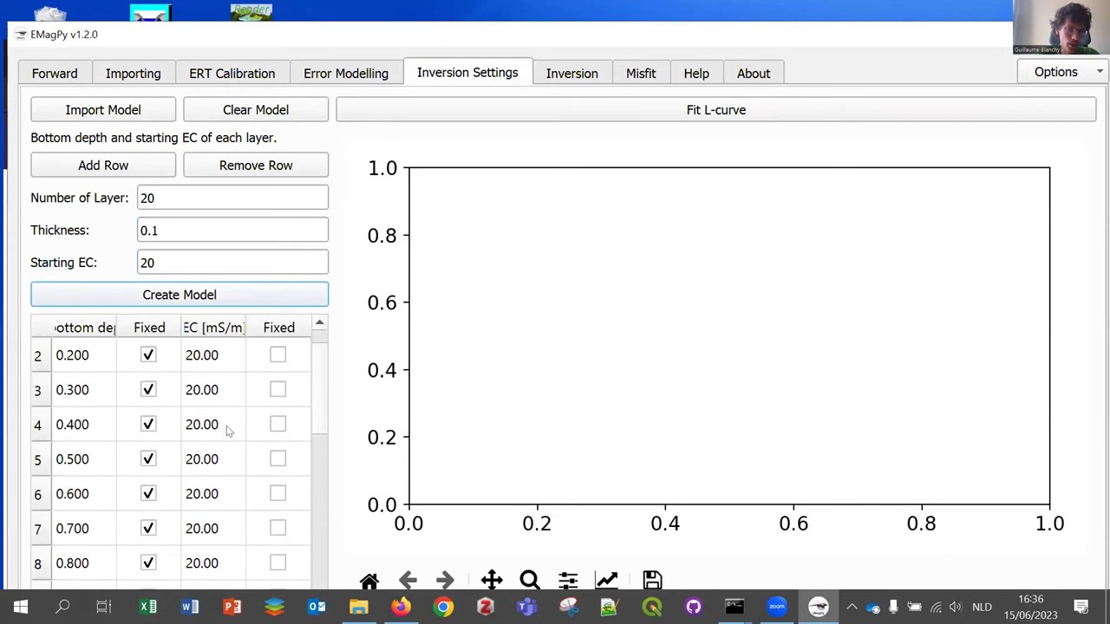
scroll(111, 473, "down", 4)
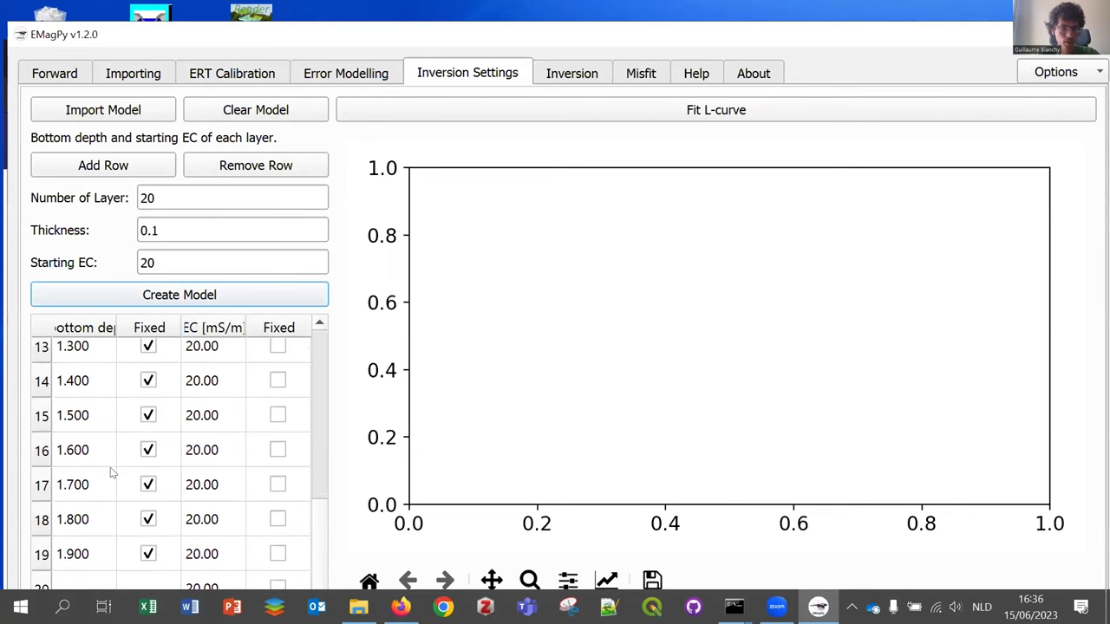
scroll(87, 354, "up", 4)
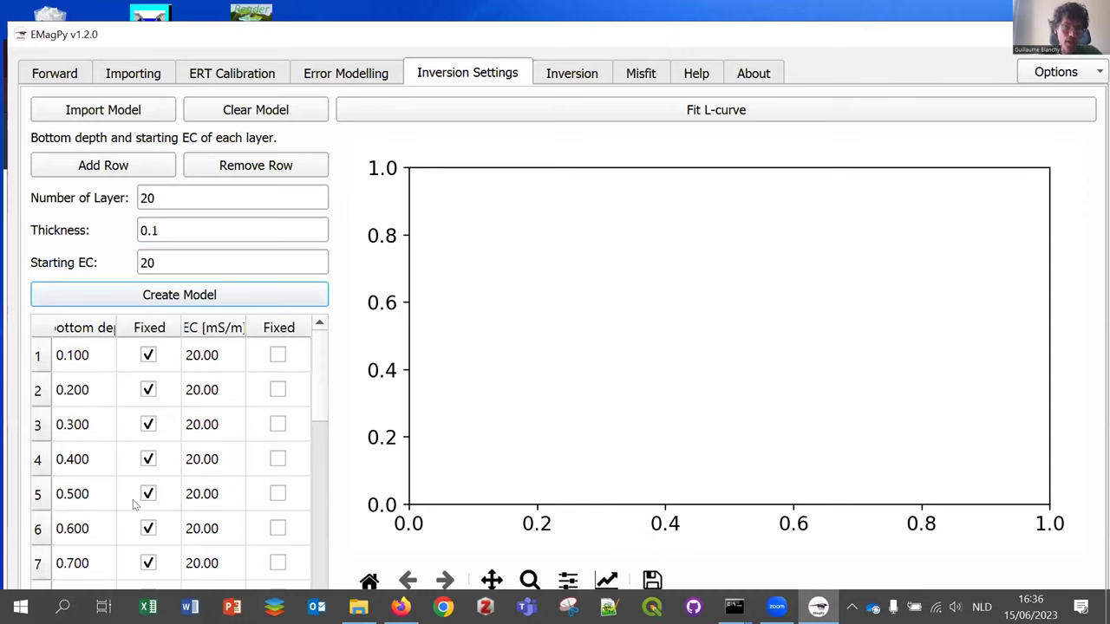
left_click(210, 396)
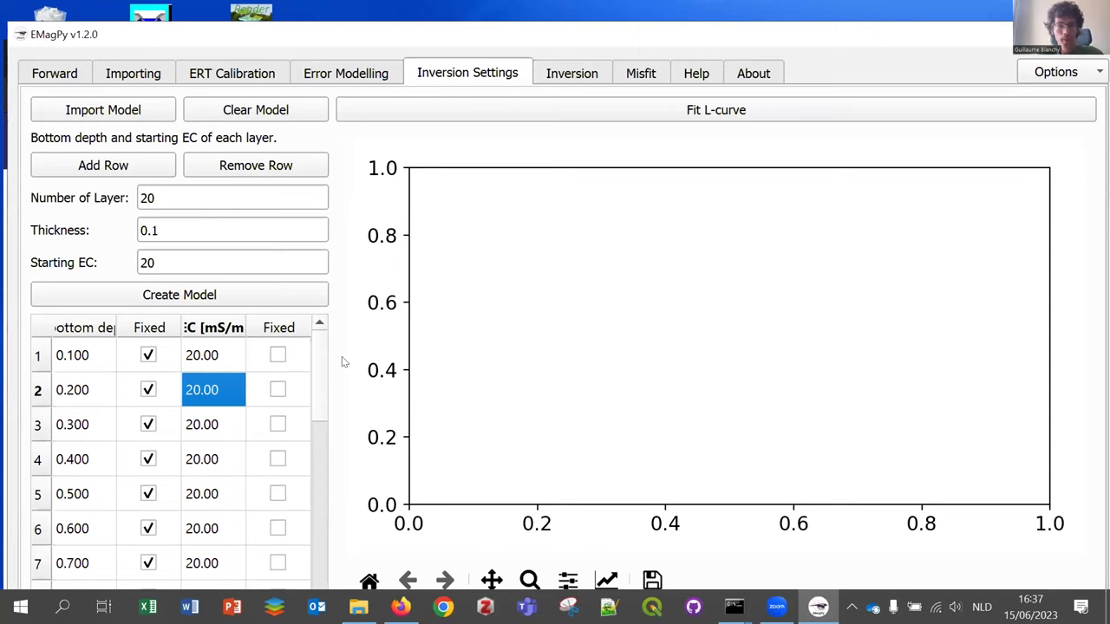
left_click(697, 112)
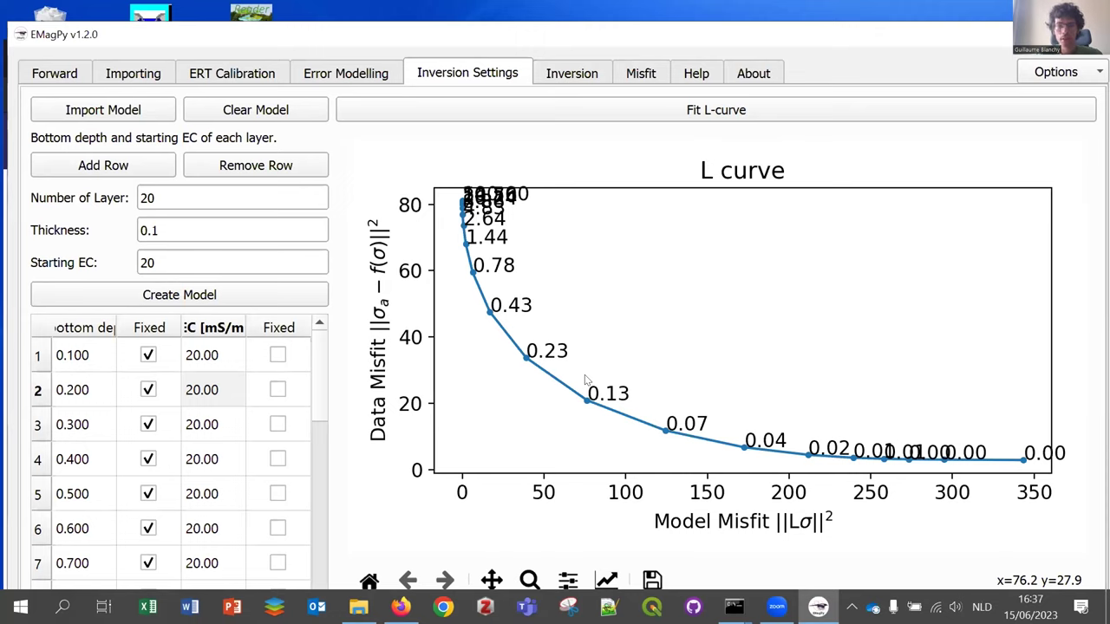
Review the forward model choices and compare the inversion's vertical smoothing setting with the L-curve
left_click(560, 78)
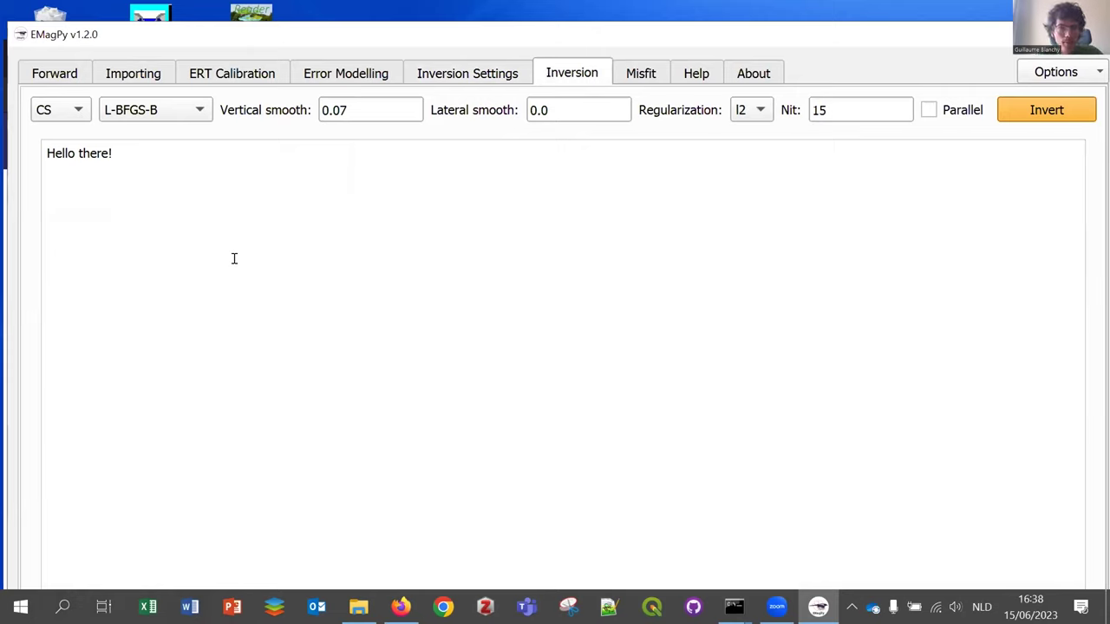
mouse_move(76, 115)
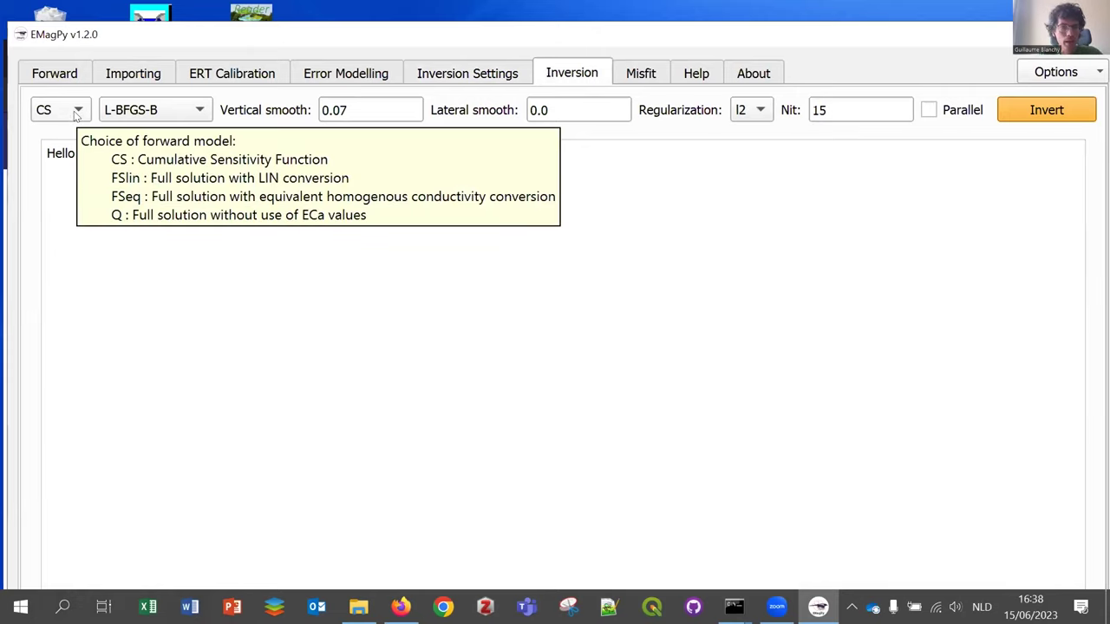
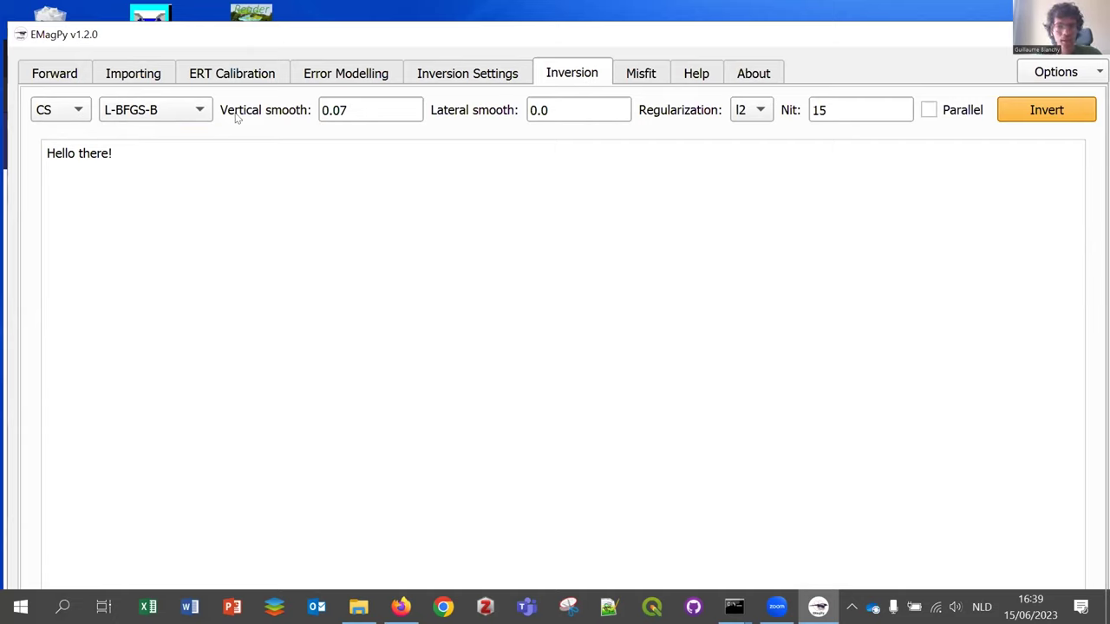
left_click(354, 111)
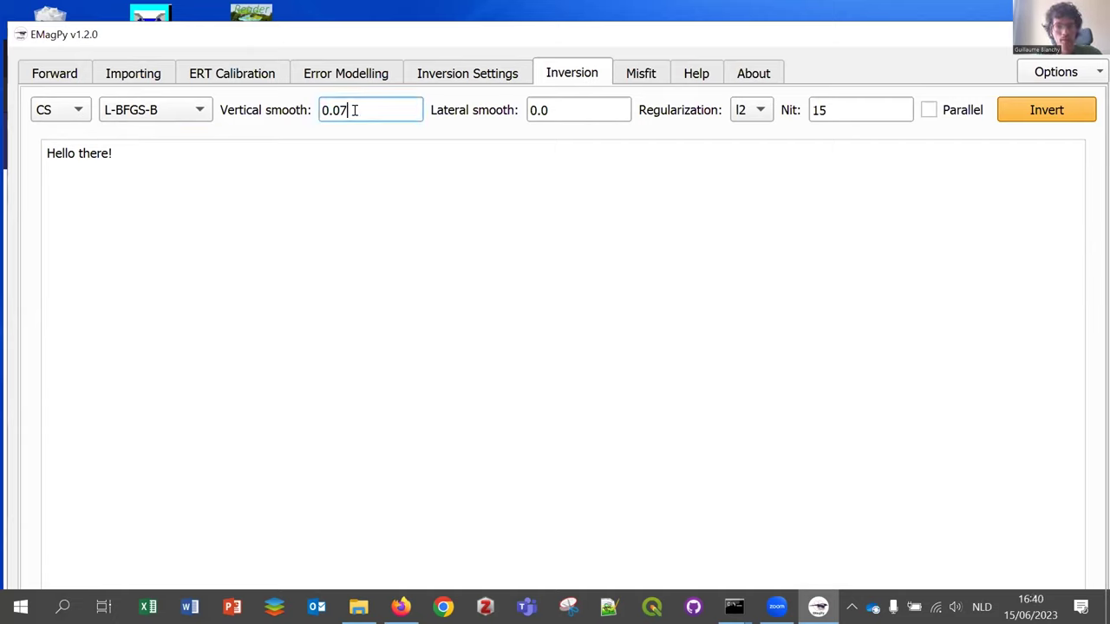
left_click(475, 75)
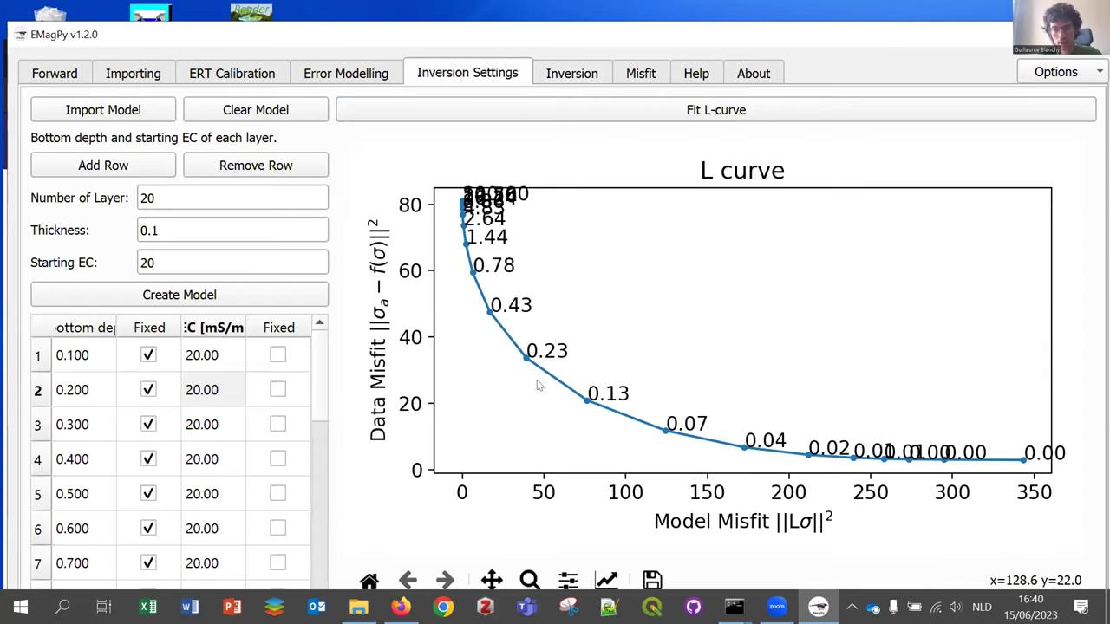
left_click(562, 75)
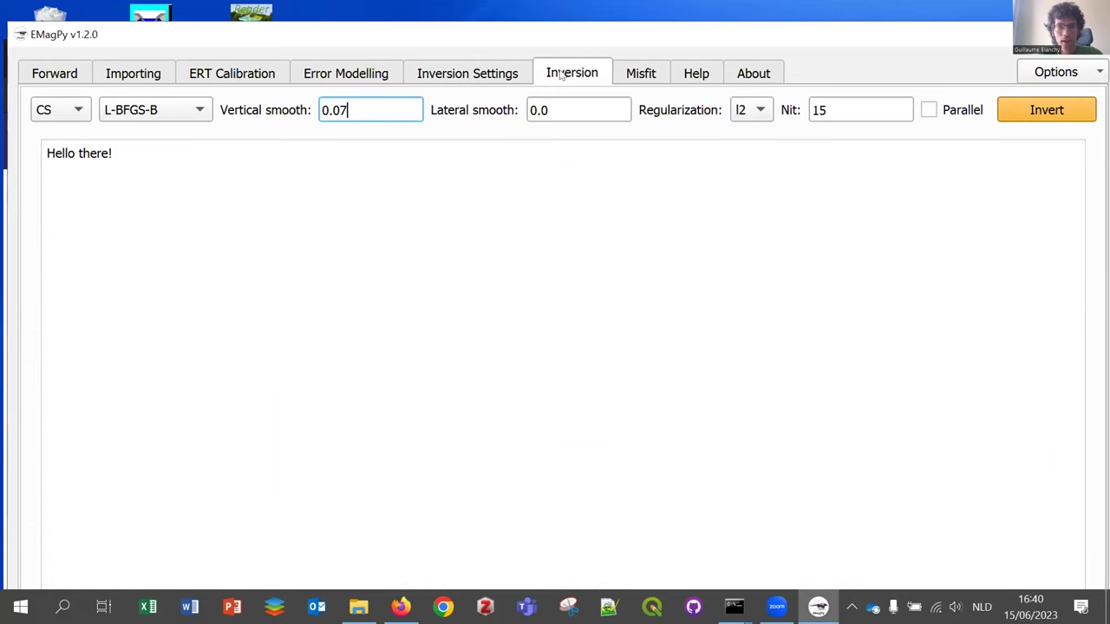
left_click(352, 108)
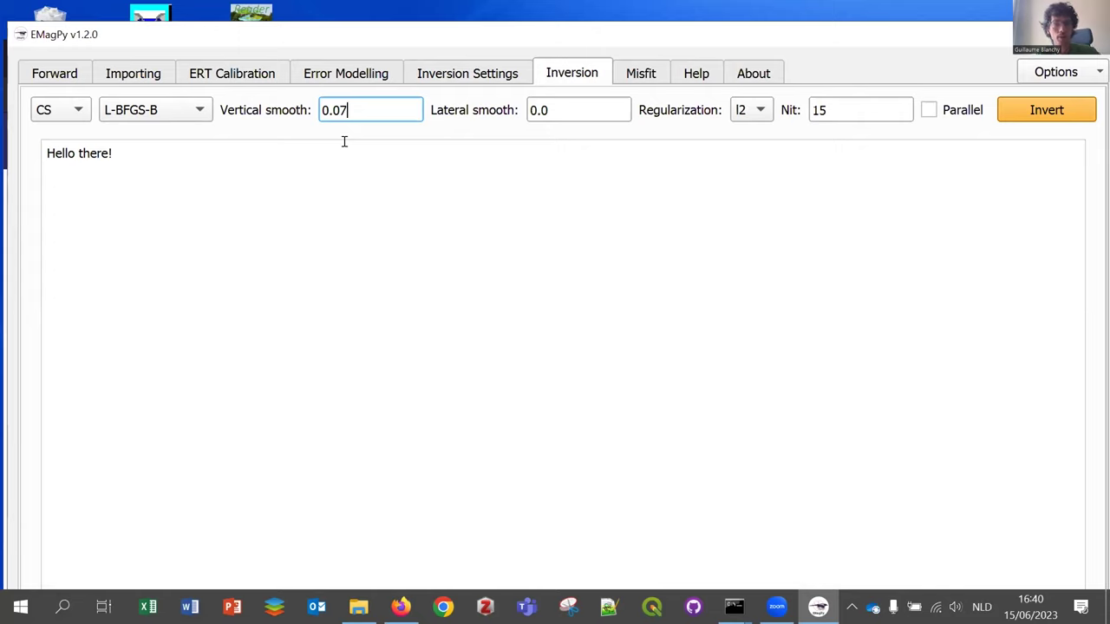
Run the inversion with the CS forward model, the L-BFGS-B solver, lateral smoothing 0.0 and l2 regularization
left_click(546, 110)
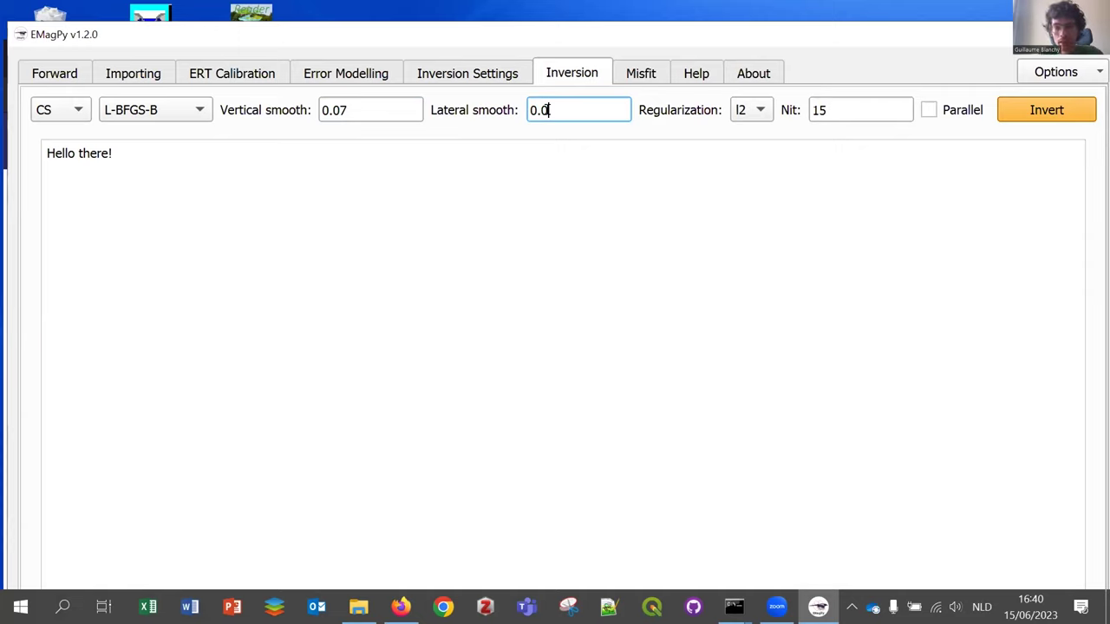
left_click(751, 111)
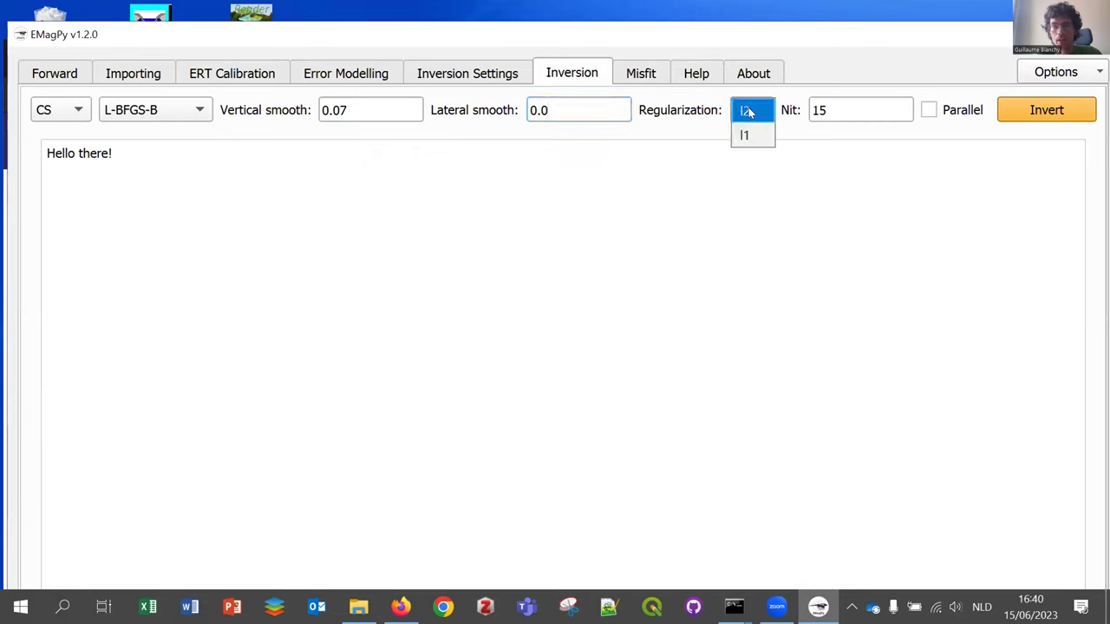
left_click(749, 112)
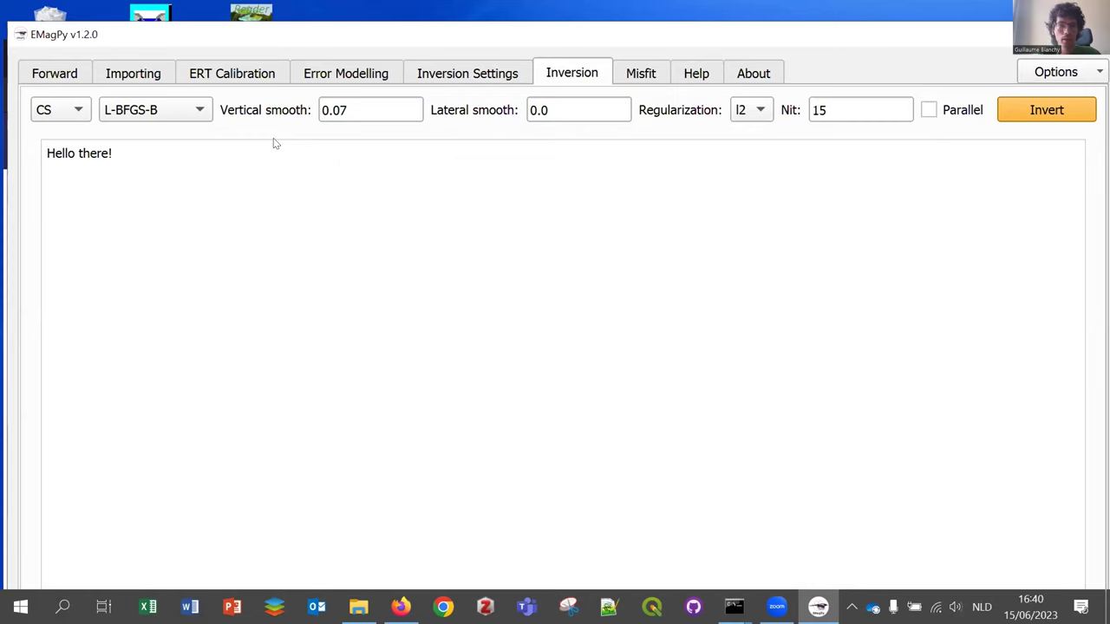
mouse_move(150, 116)
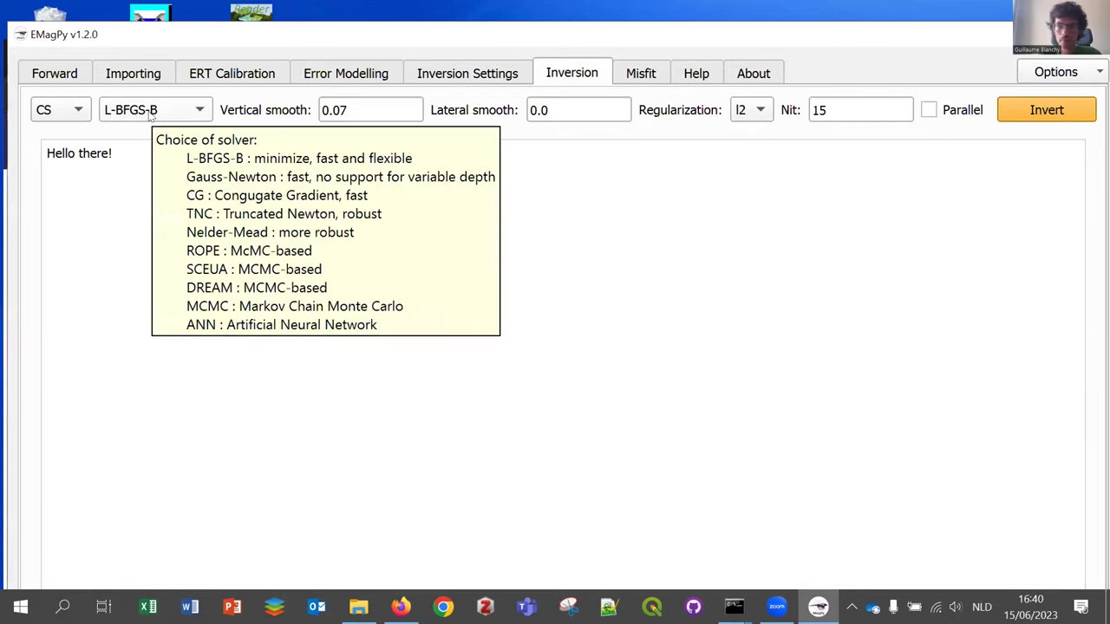
left_click(1047, 110)
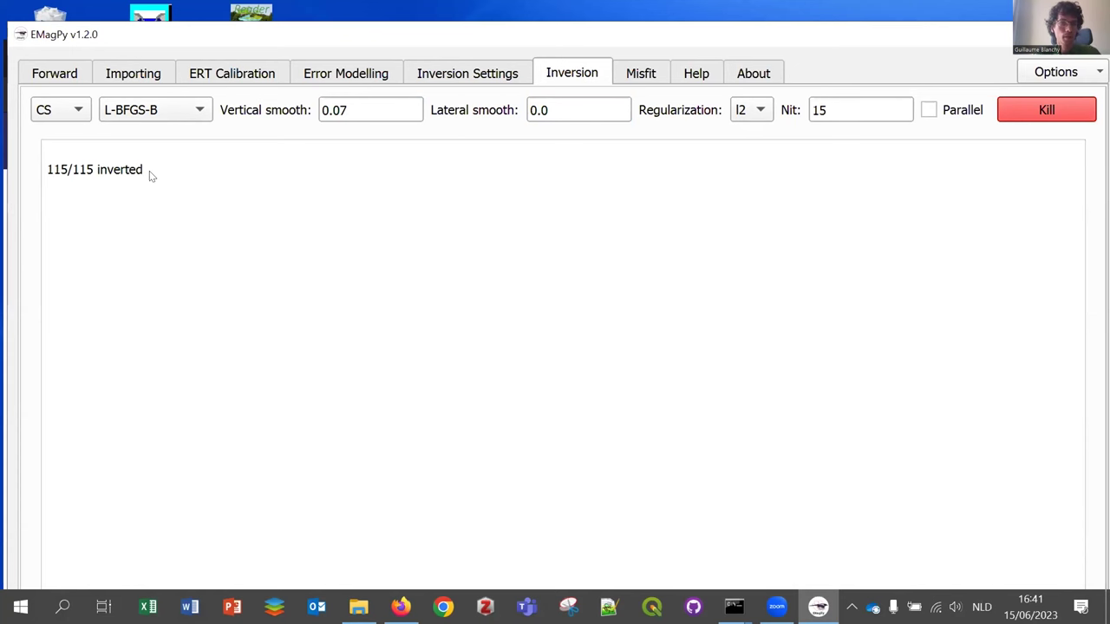
Keep CS as the forward model and plot the inverted coverCrop profile against samples instead of distance
left_click(72, 114)
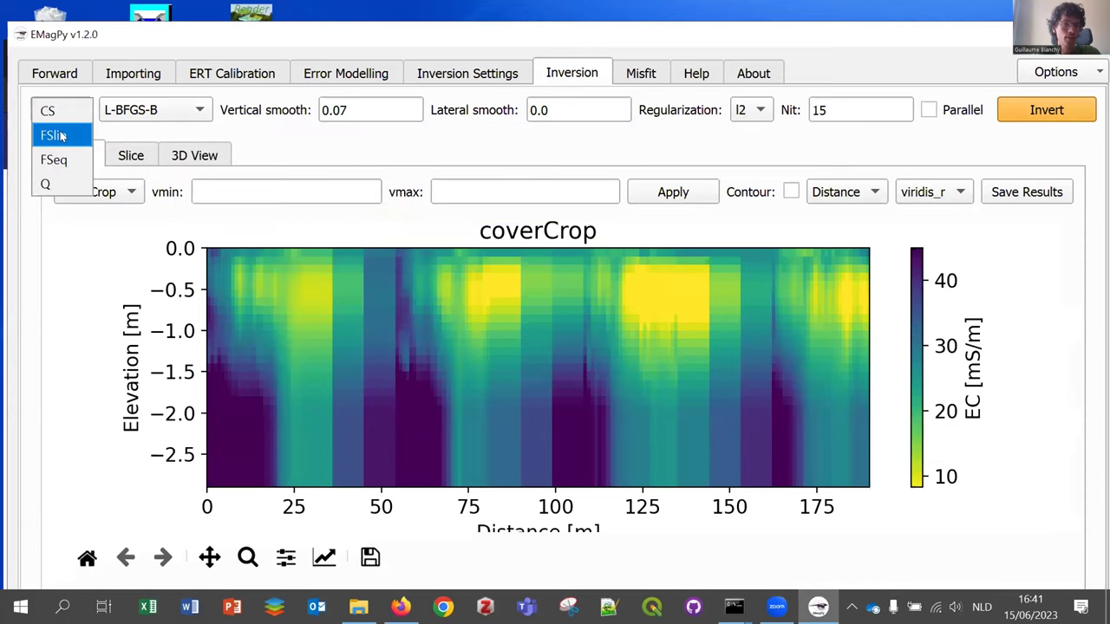
left_click(69, 110)
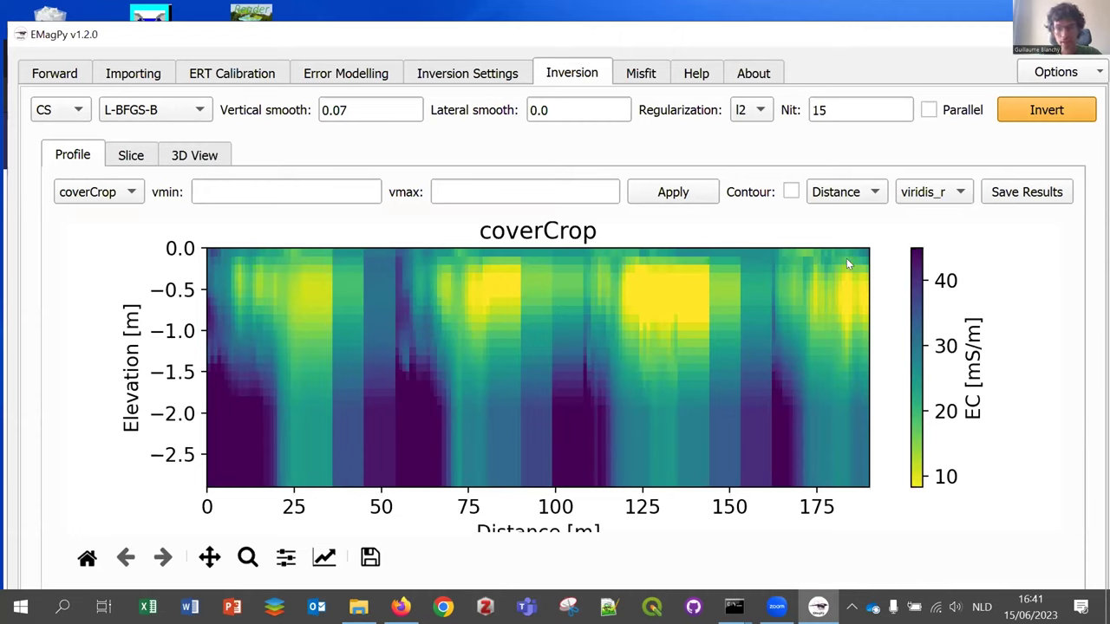
left_click(847, 193)
left_click(839, 218)
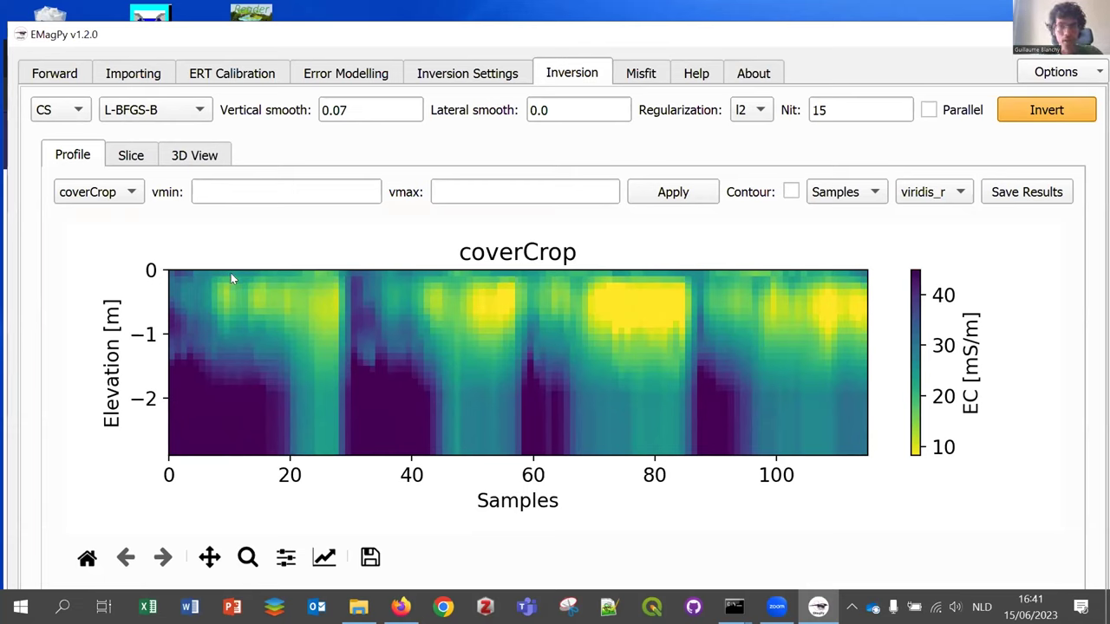
Set the inverted profile's colour scale range to a minimum of 10 and a maximum of 40
left_click(351, 187)
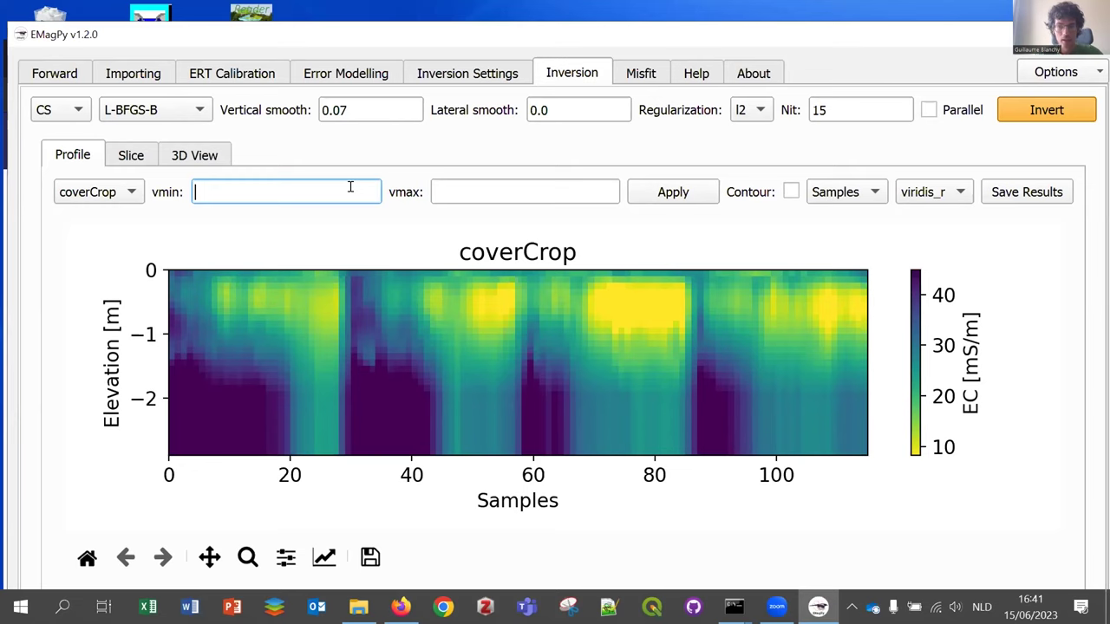
type("10")
key("Tab")
type("40")
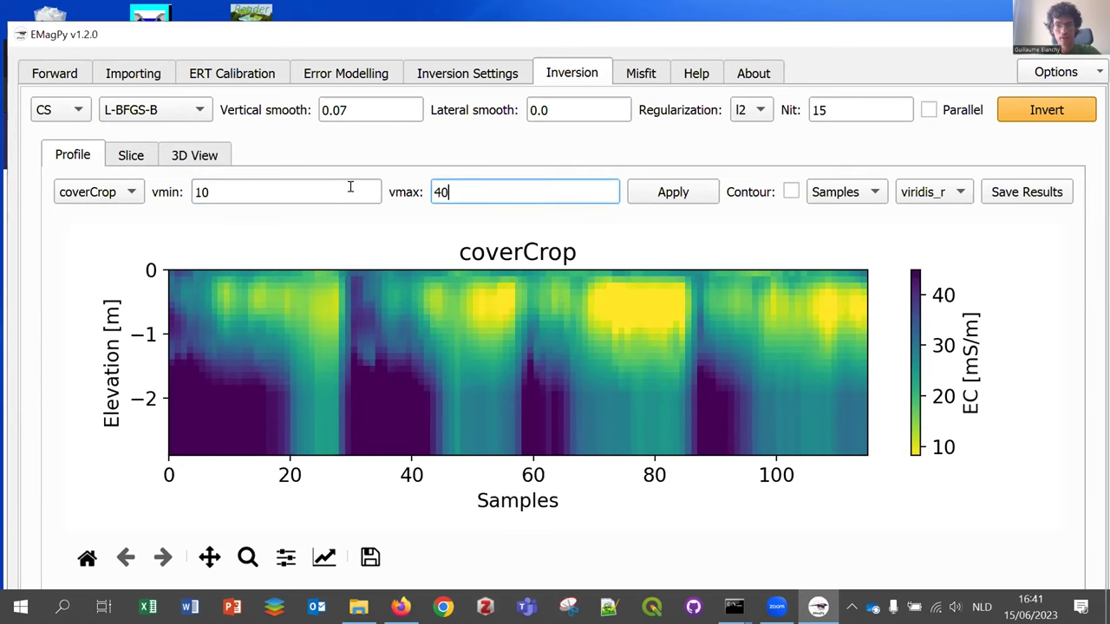
left_click(644, 191)
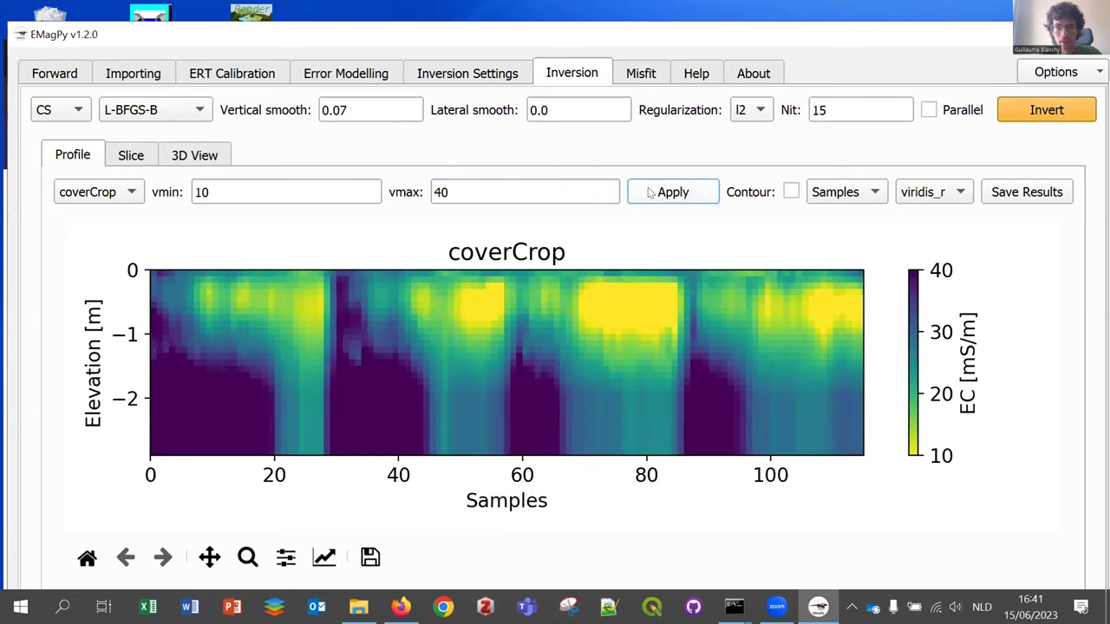
Preview contouring and the Greys colour map on the inverted profile, returning to uncontoured viridis_r
left_click(791, 192)
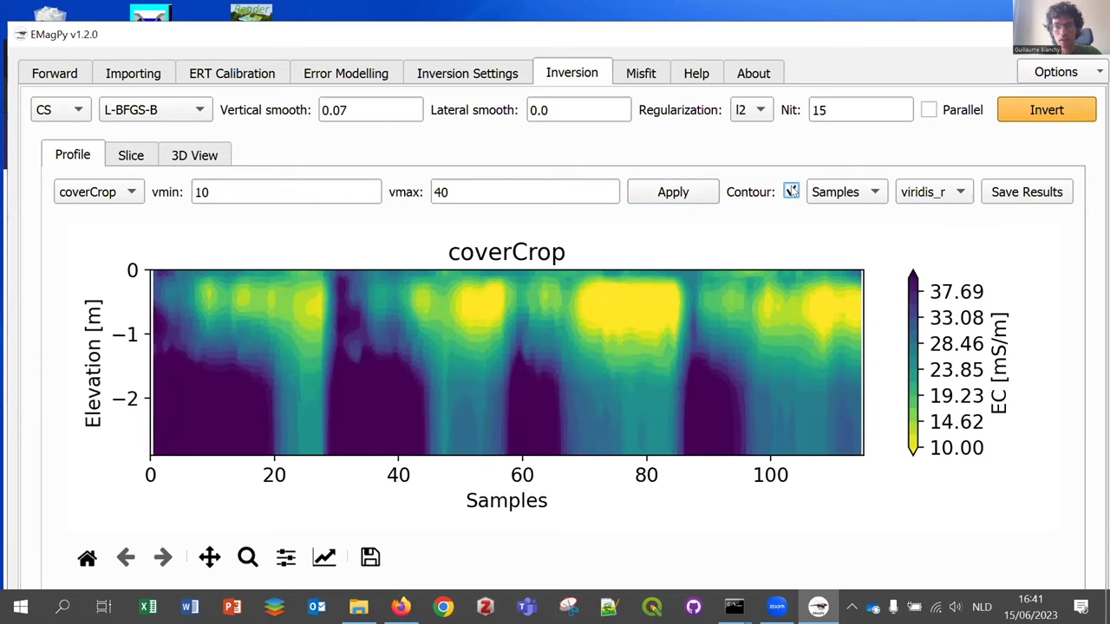
left_click(792, 192)
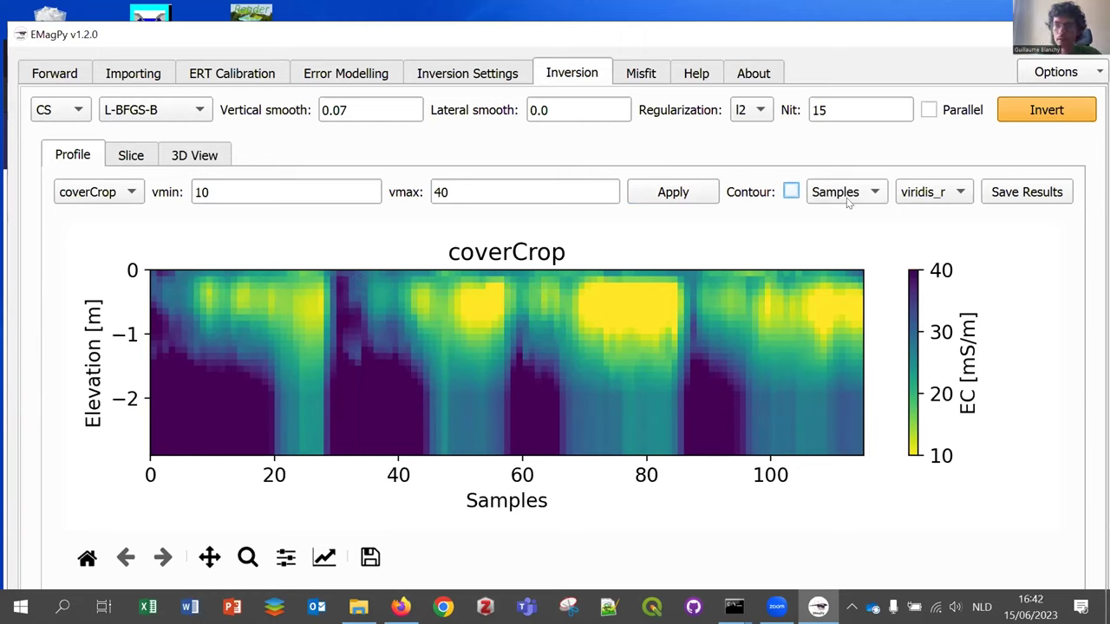
left_click(932, 194)
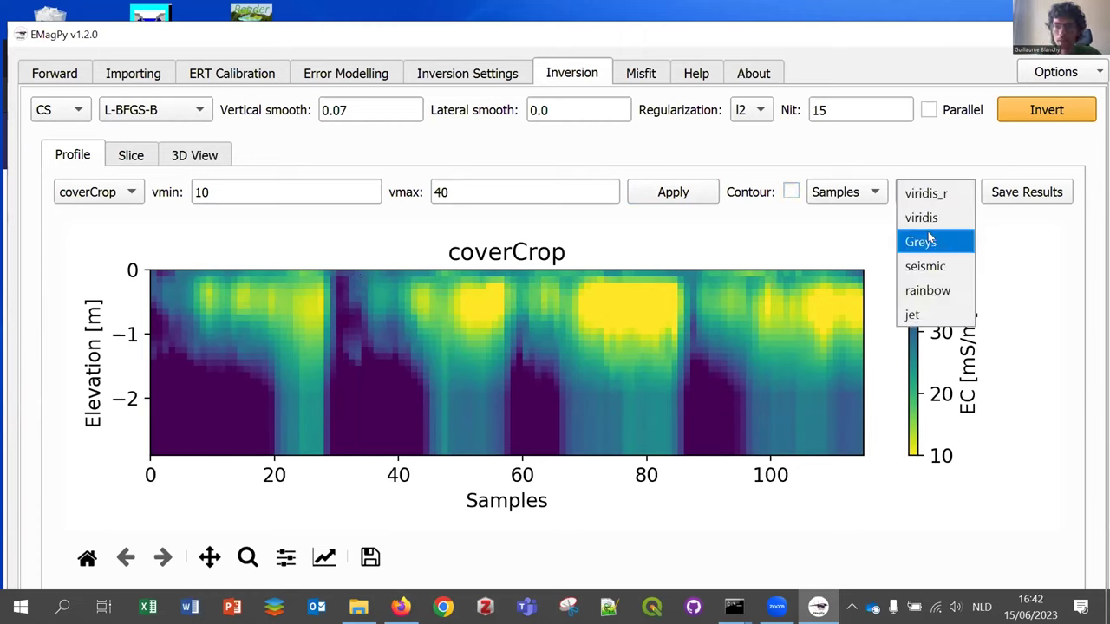
key("Escape")
left_click(932, 192)
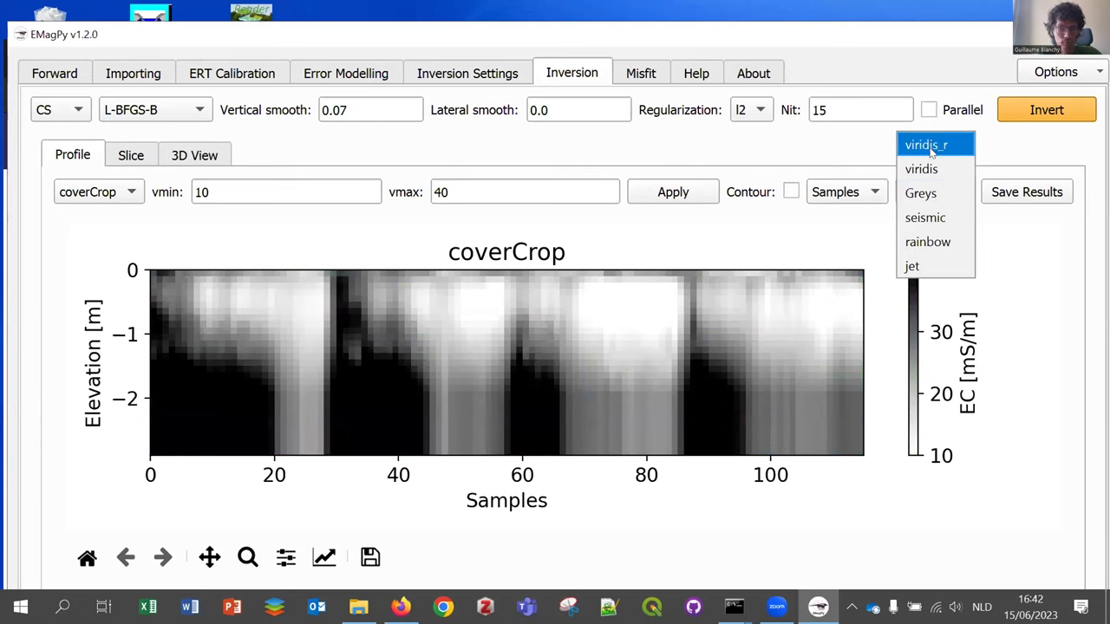
left_click(932, 149)
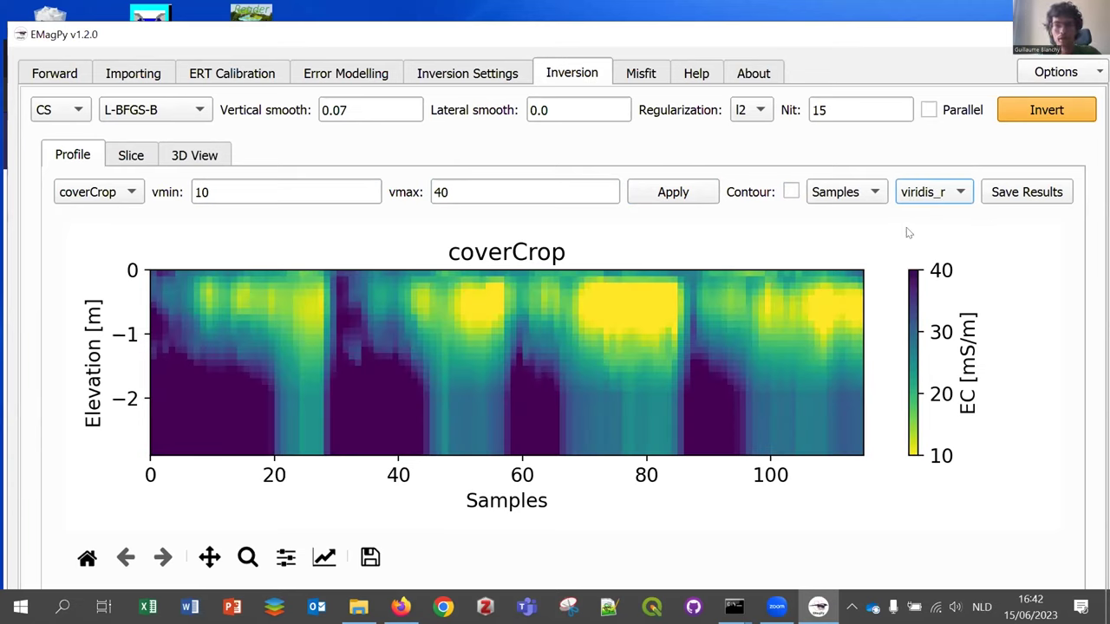
Save the inversion results into a new folder named save inside Downloads
left_click(1025, 195)
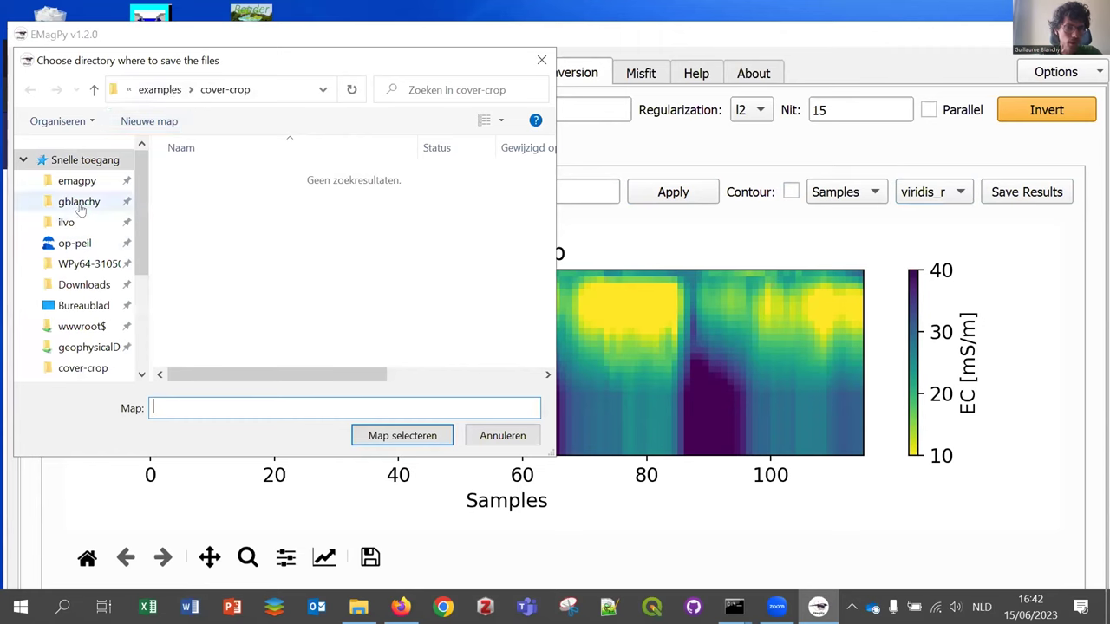
left_click(70, 292)
left_click(213, 407)
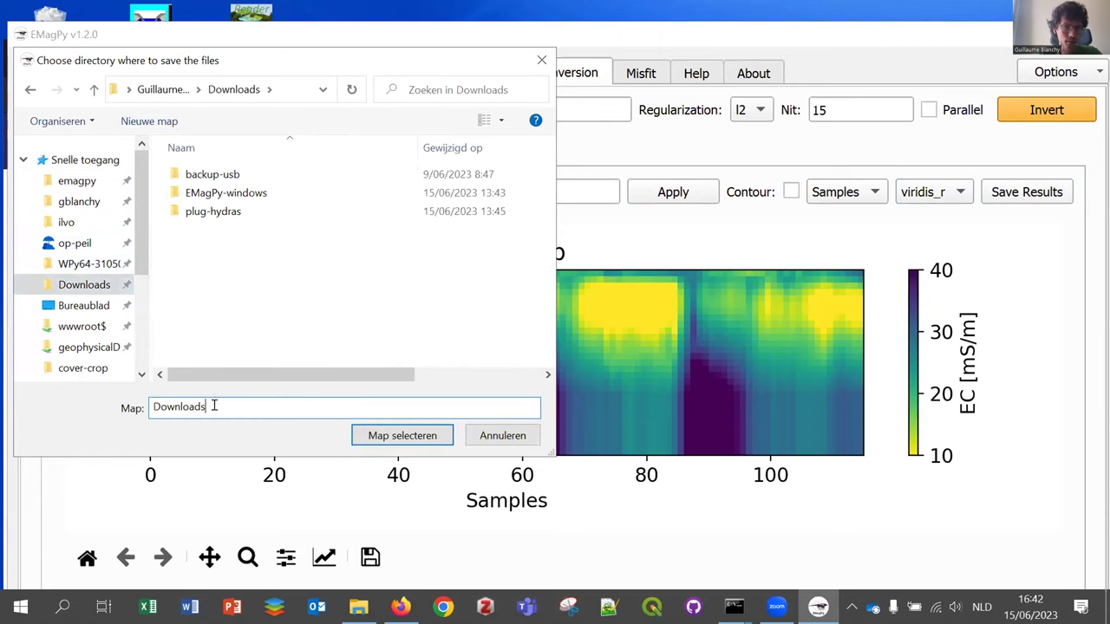
key("BackSpace")
key("BackSpace")
key("BackSpace")
key("BackSpace")
key("BackSpace")
key("BackSpace")
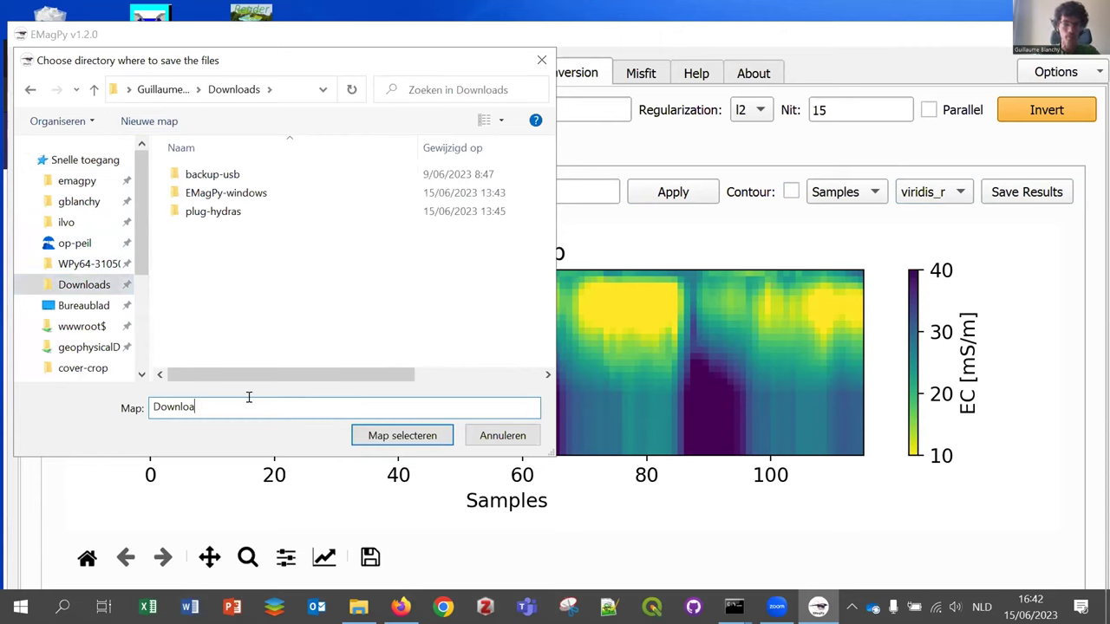
left_click(171, 126)
type("save")
key("Return")
key("Return")
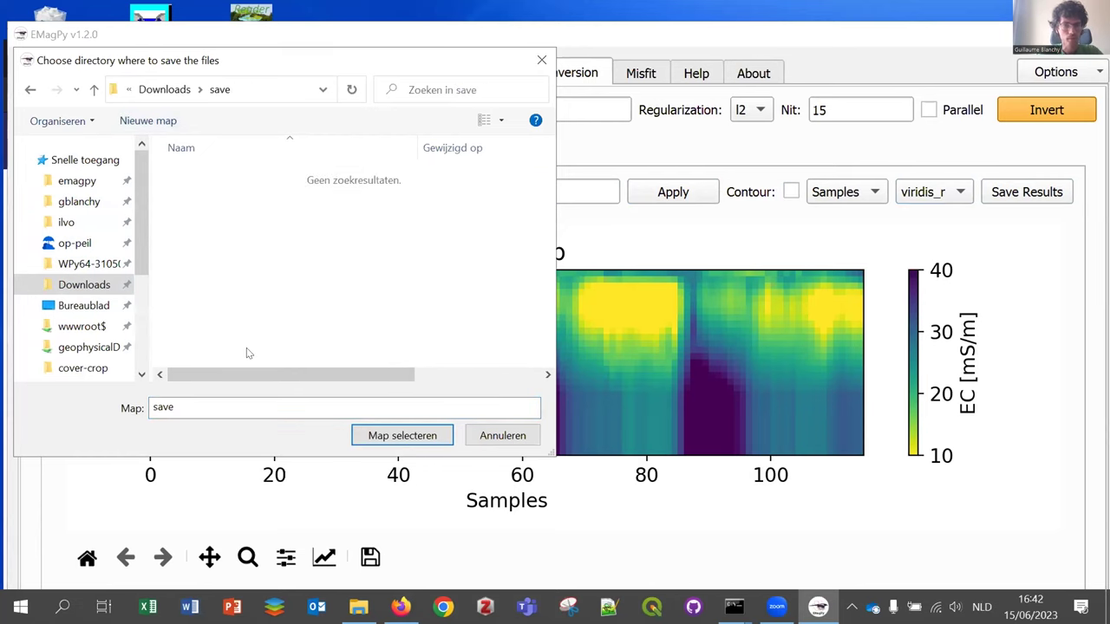
left_click(408, 436)
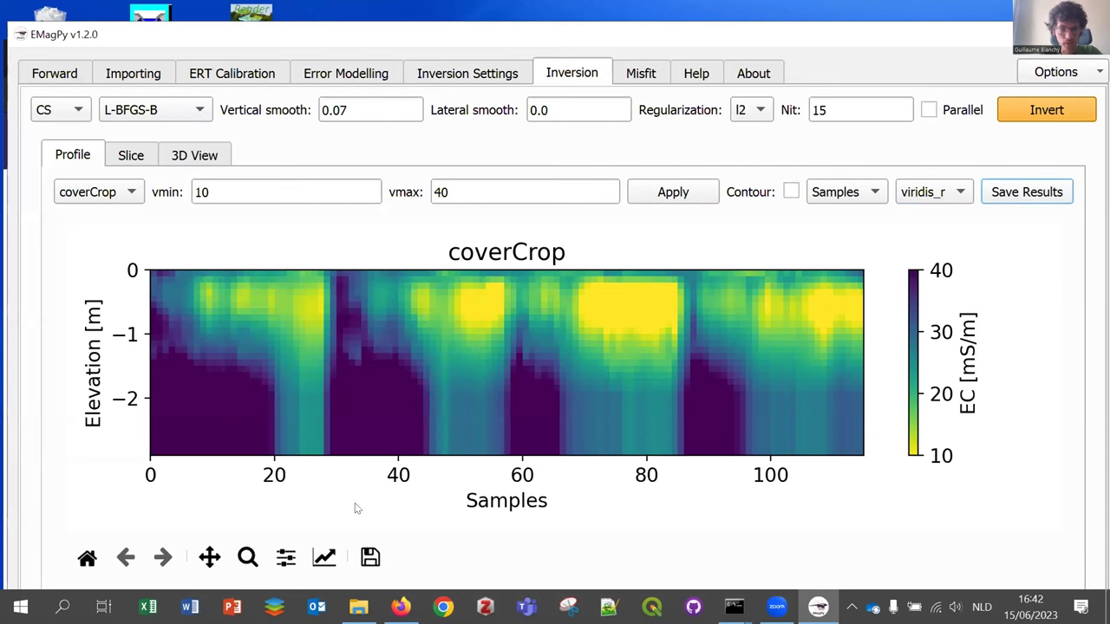
Open inv_coverCrop.csv from the save folder in Downloads in ONLYOFFICE, choosing the delimiter that splits the data into columns
left_click(358, 608)
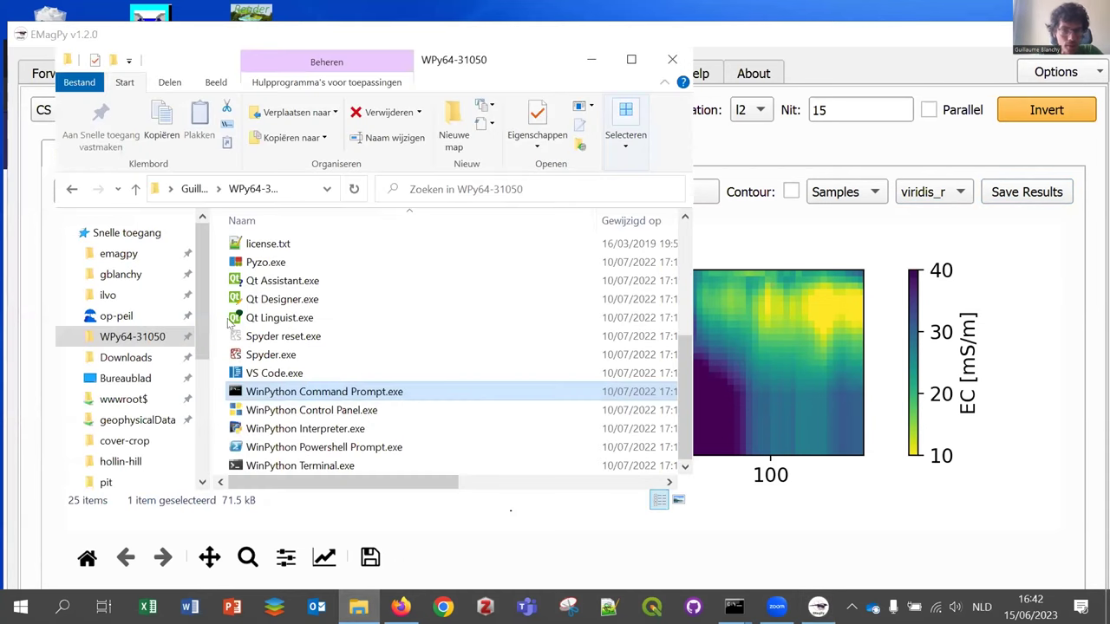
left_click(121, 357)
double_click(257, 248)
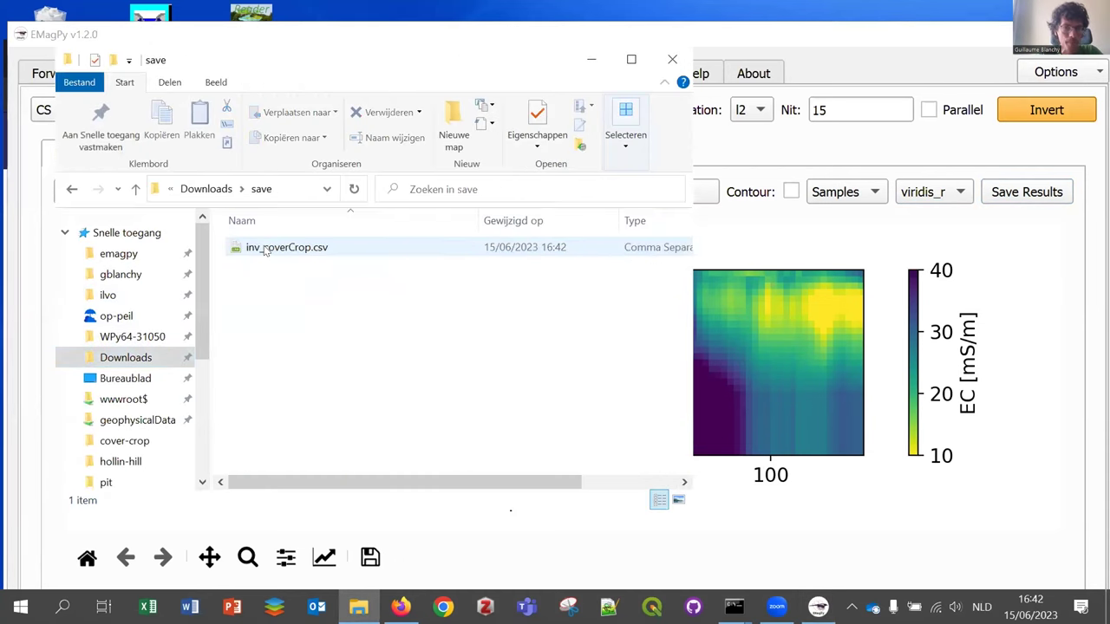
double_click(265, 249)
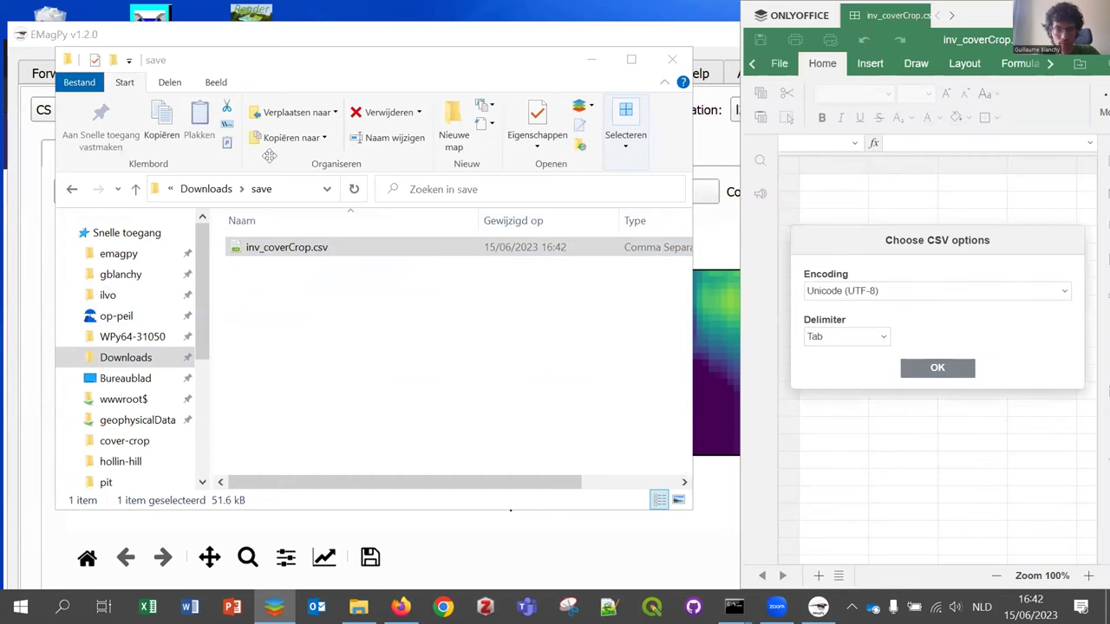
left_click(321, 338)
left_click(313, 361)
left_click(399, 368)
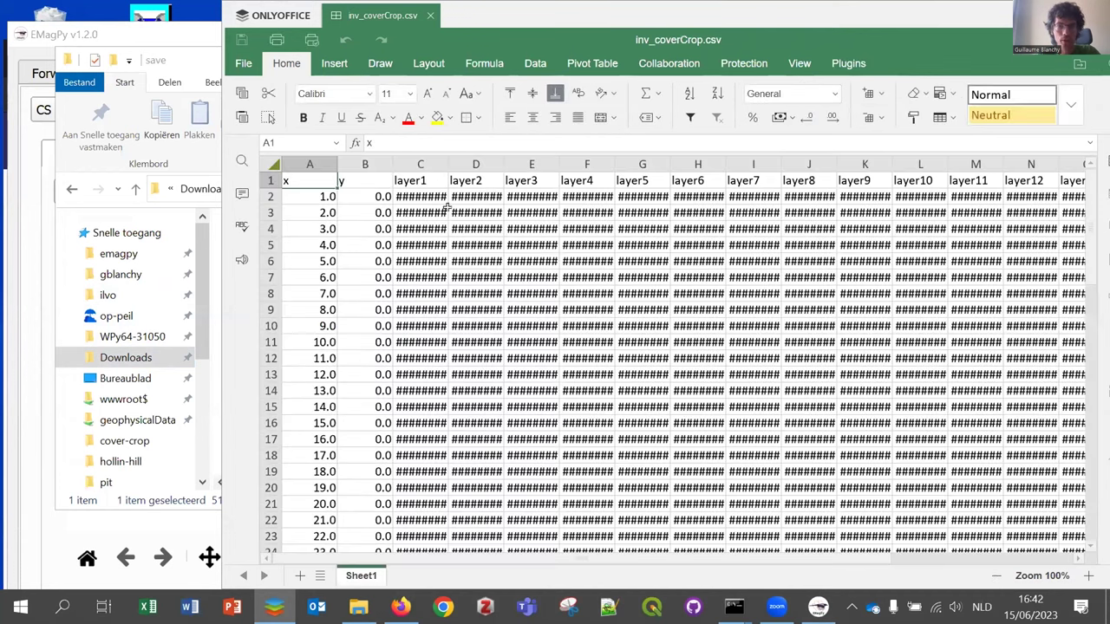
Widen the layer1 and layer2 columns to show their full values and enlarge the spreadsheet window
left_click_drag(443, 164, 611, 157)
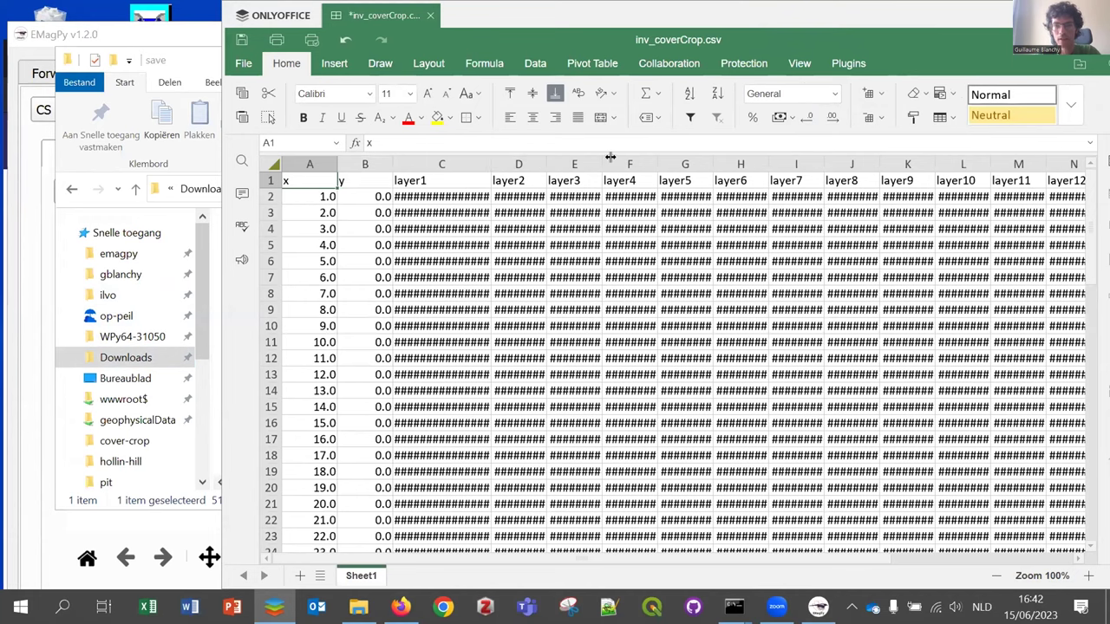
left_click_drag(485, 163, 526, 163)
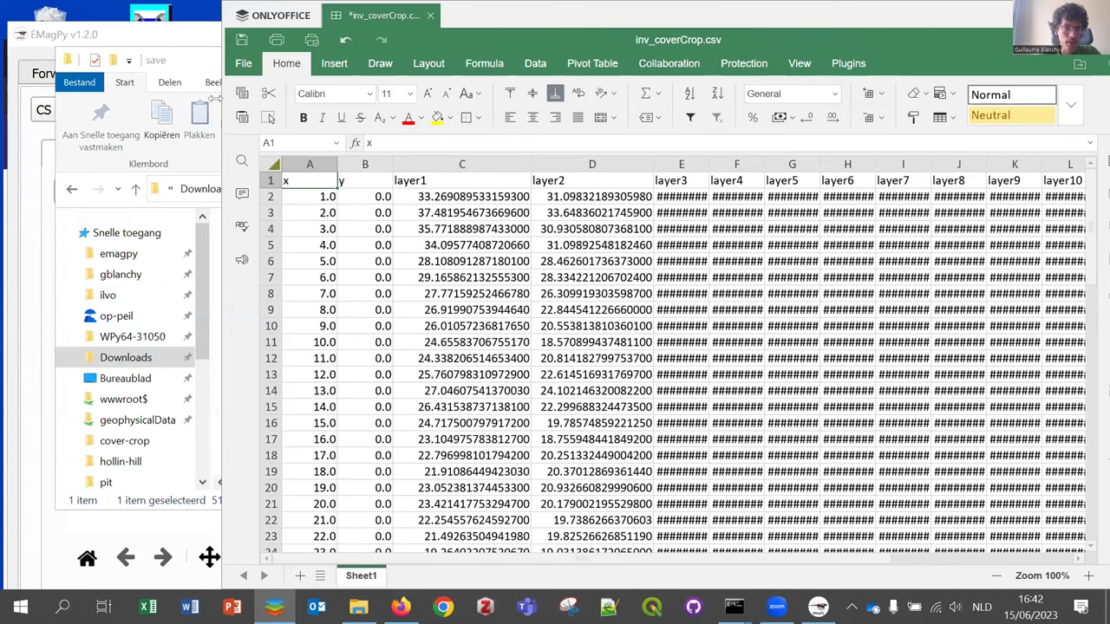
left_click_drag(215, 98, 26, 98)
Examine the x, y and layer columns of the exported results, up to the first value under depth1
key("Down")
key("Right")
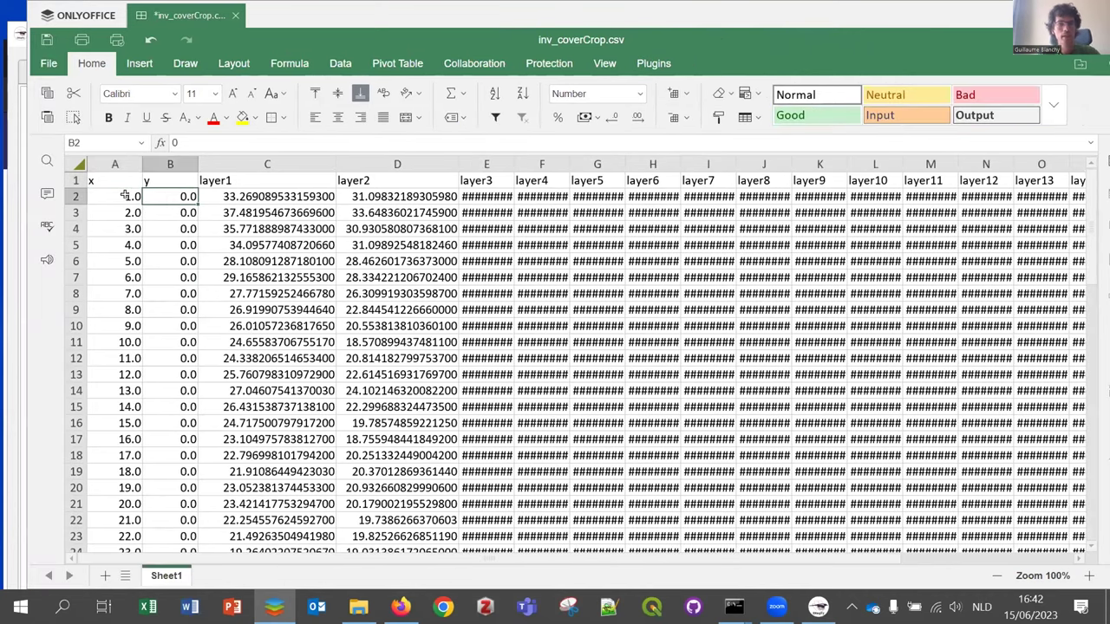
key("Right")
key("Up")
key("Right")
key("Right")
key("Right")
key("Right")
key("Right")
key("Right")
key("Right")
key("Right")
key("Right")
key("Right")
key("Right")
key("Right")
key("Right")
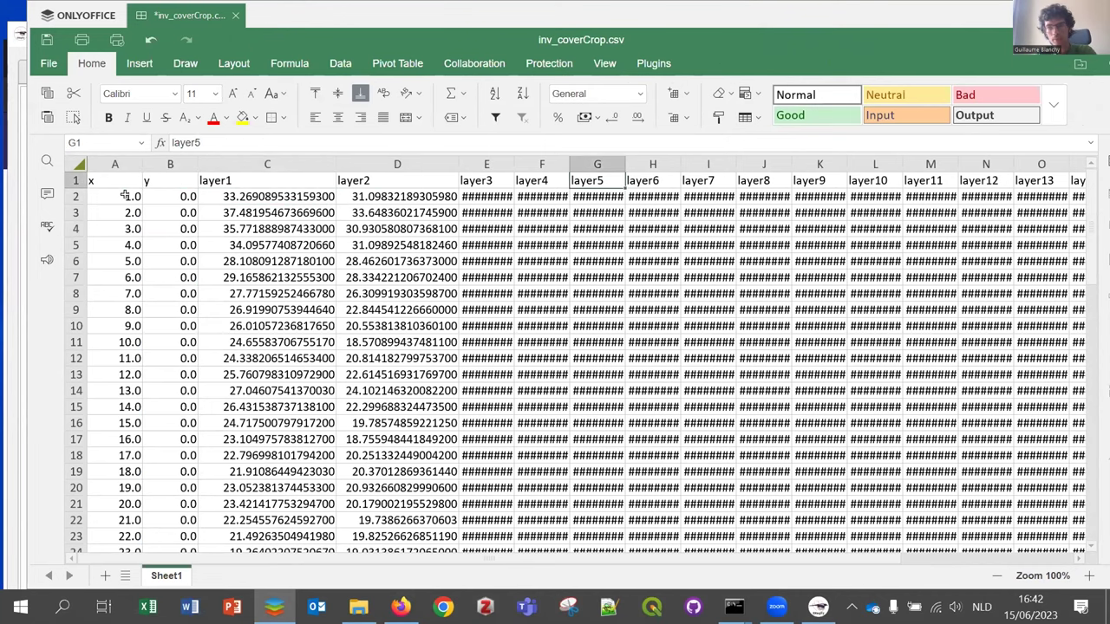
key("Right")
key("Right")
key("Right")
key("Right")
key("Right")
key("Right")
key("Right")
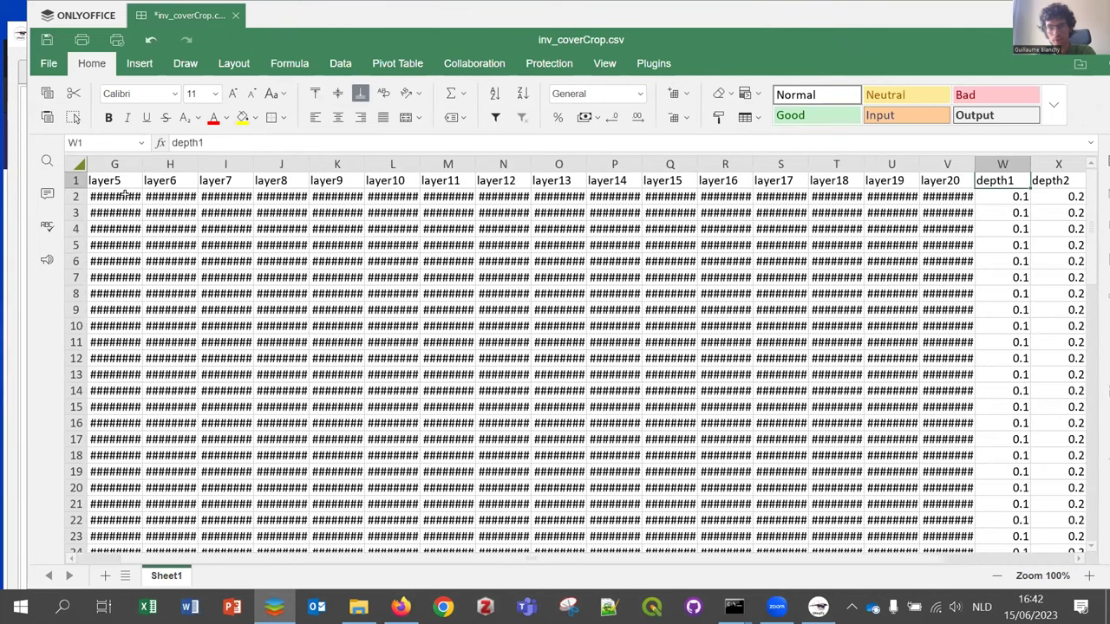
key("Down")
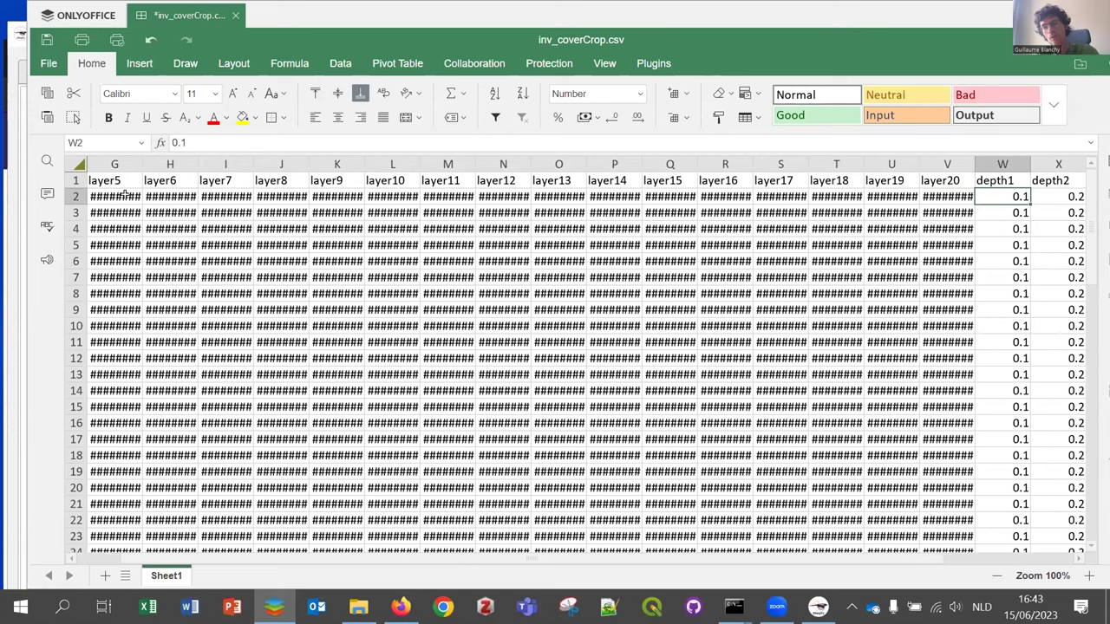
Examine the depth columns of the exported results through to depth19
key("Up")
key("Right")
key("Right")
key("Right")
key("Right")
key("Right")
key("Right")
key("Right")
key("Right")
key("Right")
key("Right")
key("Right")
key("Right")
key("Right")
key("Right")
key("Right")
key("Right")
key("Right")
key("Right")
key("Right")
key("Right")
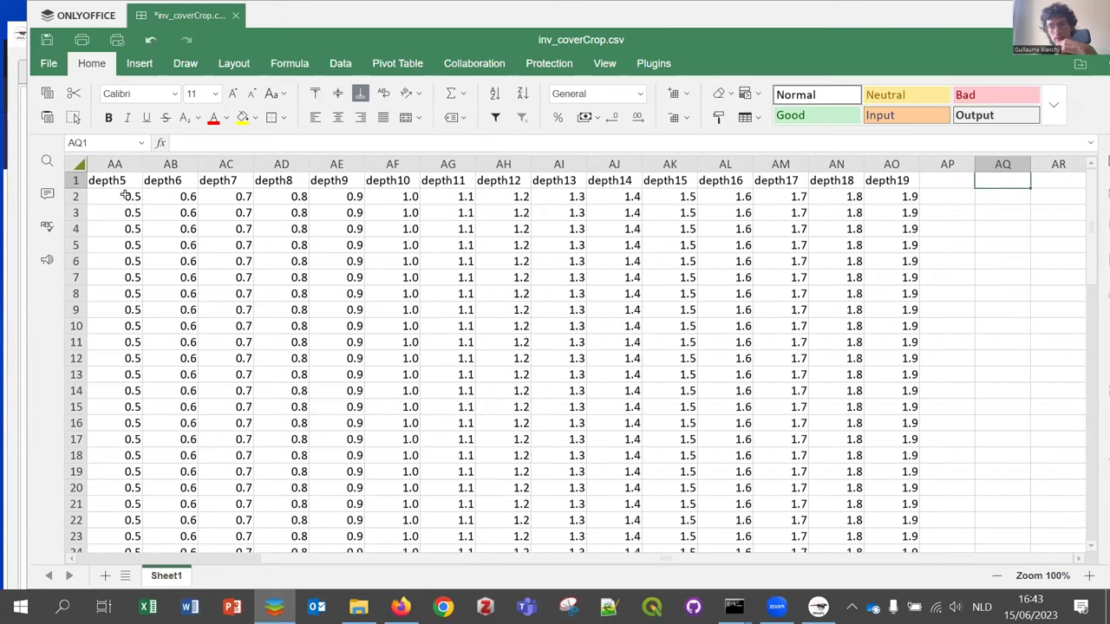
key("Left")
key("Left")
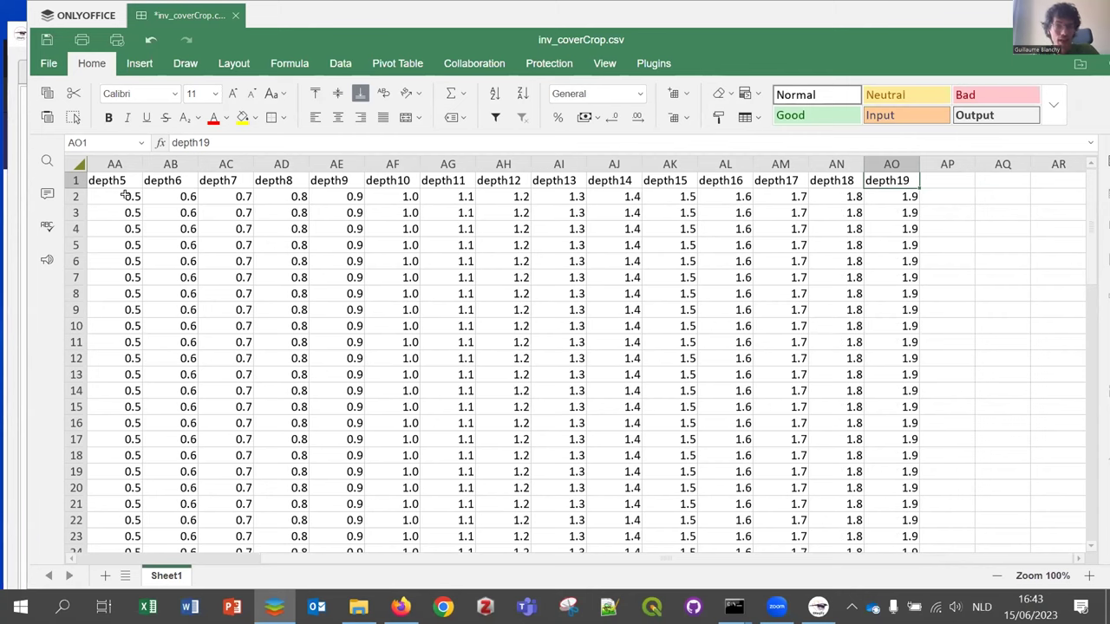
Compare the last layer column, layer20, with the depth columns that follow it
key("Left")
key("Left")
key("Left")
key("Left")
key("Left")
key("Left")
key("Left")
key("Left")
key("Left")
key("Left")
key("Left")
key("Left")
key("Left")
key("Left")
key("Left")
key("Left")
key("Left")
key("Left")
key("Left")
key("Left")
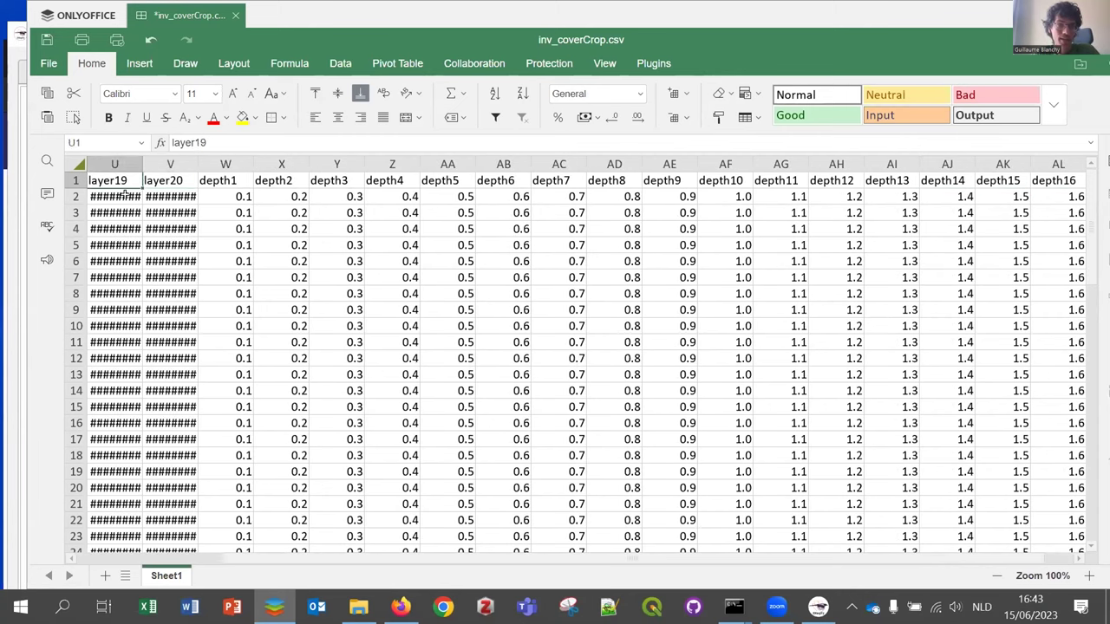
key("Right")
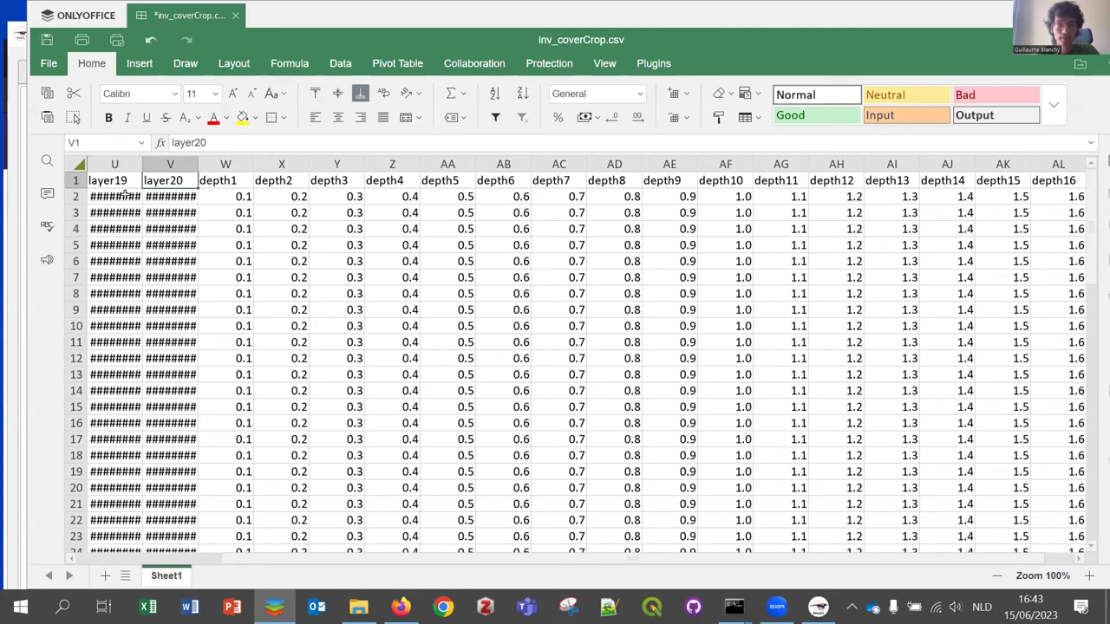
key("Right")
key("Right")
key("Right")
key("Right")
key("Right")
key("Right")
key("Right")
key("Right")
key("Right")
key("Right")
key("Right")
key("Right")
key("Right")
key("Right")
key("Right")
key("Right")
key("Right")
key("Right")
key("Right")
key("Right")
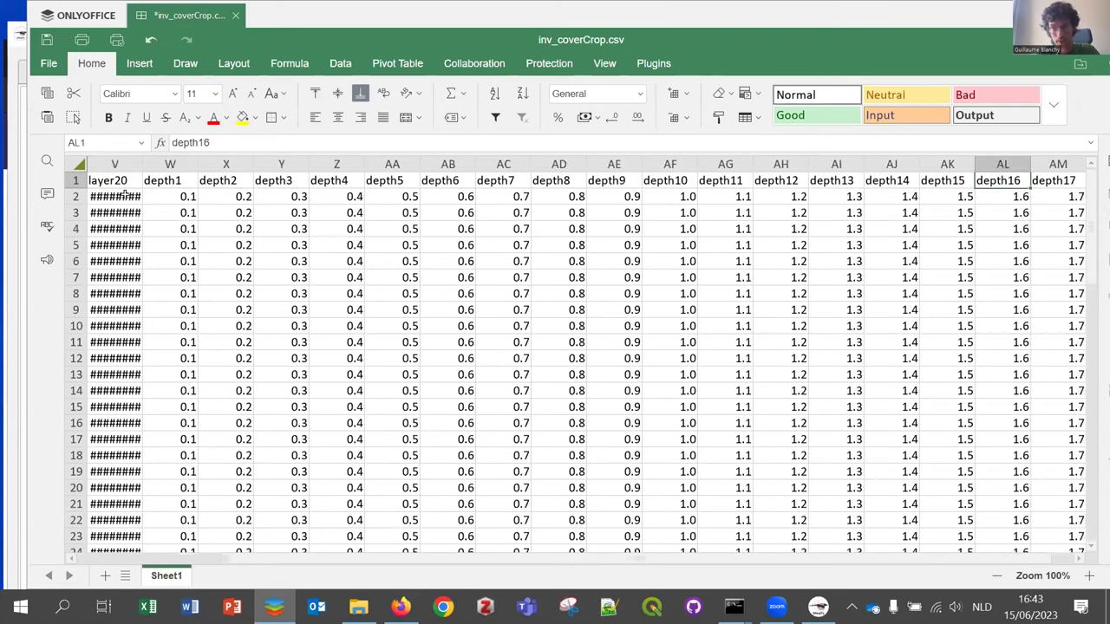
Go back to the first layer columns and examine the EC values in the top rows of layer1 and layer2
key("ctrl+Left")
key("Left")
key("Left")
key("Left")
key("Left")
key("Left")
key("Left")
key("Left")
key("Left")
key("Left")
key("Left")
key("Left")
key("Left")
key("Left")
key("Left")
key("Left")
key("Left")
key("Left")
key("Left")
key("Left")
key("Left")
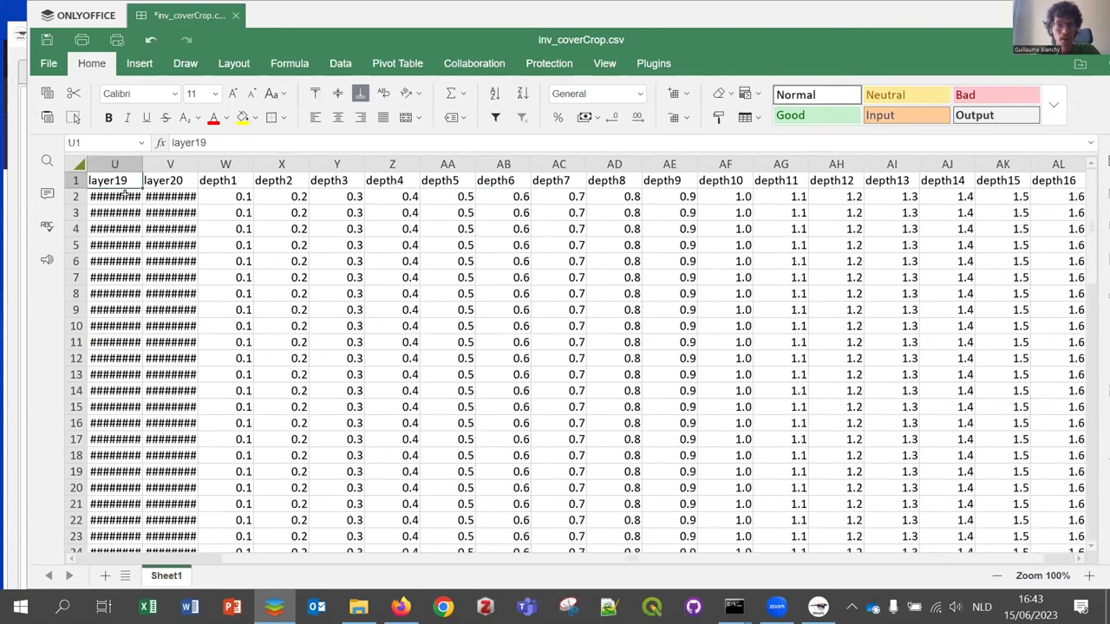
key("Left")
key("Left")
key("Left")
key("Left")
key("Down")
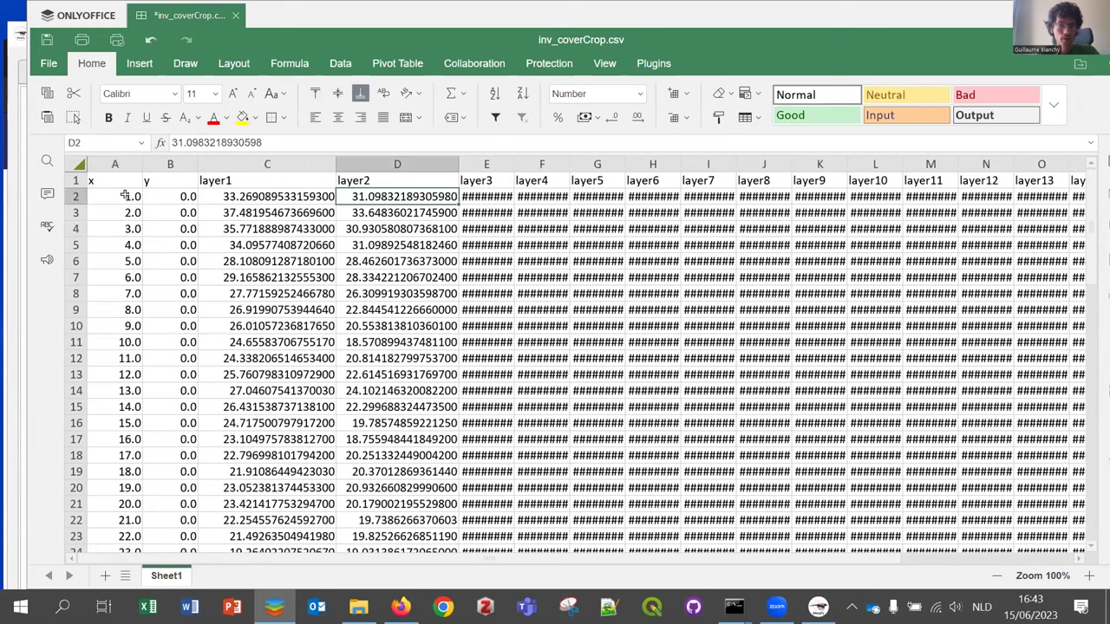
key("Left")
key("Down")
key("Down")
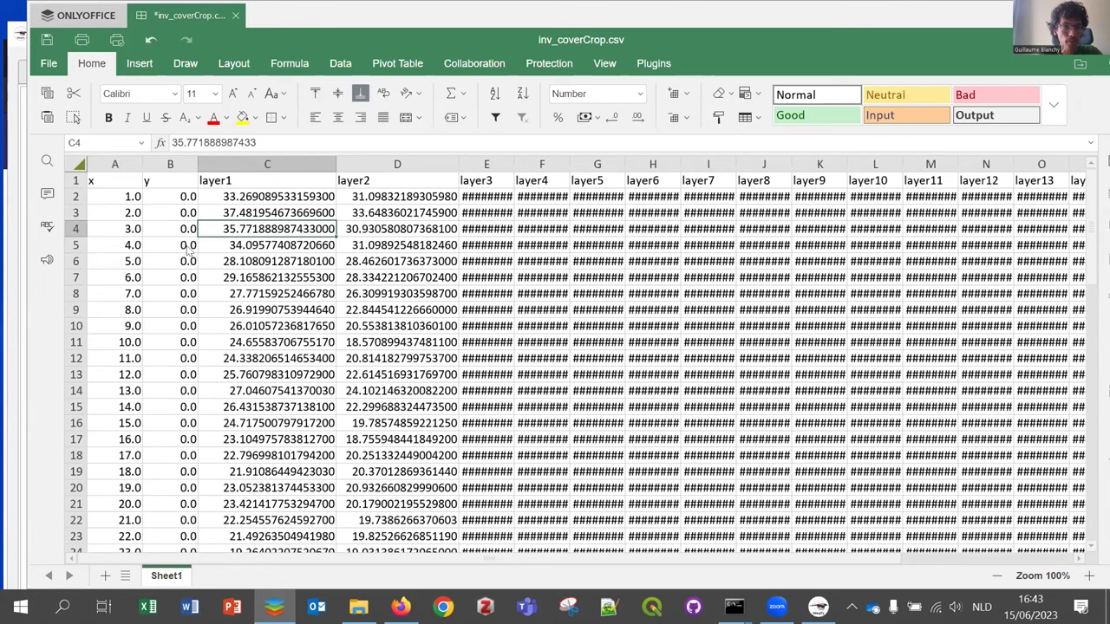
Switch back to EMagPy and display the inverted coverCrop results as a slice map, stepping down to Layer 6
left_click(818, 607)
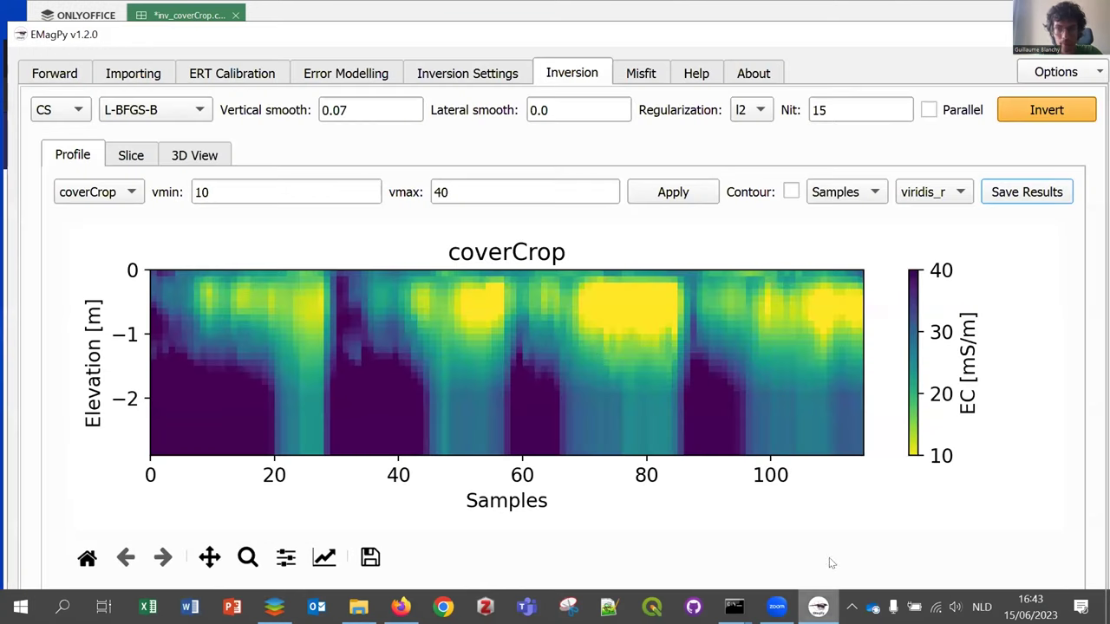
left_click(131, 156)
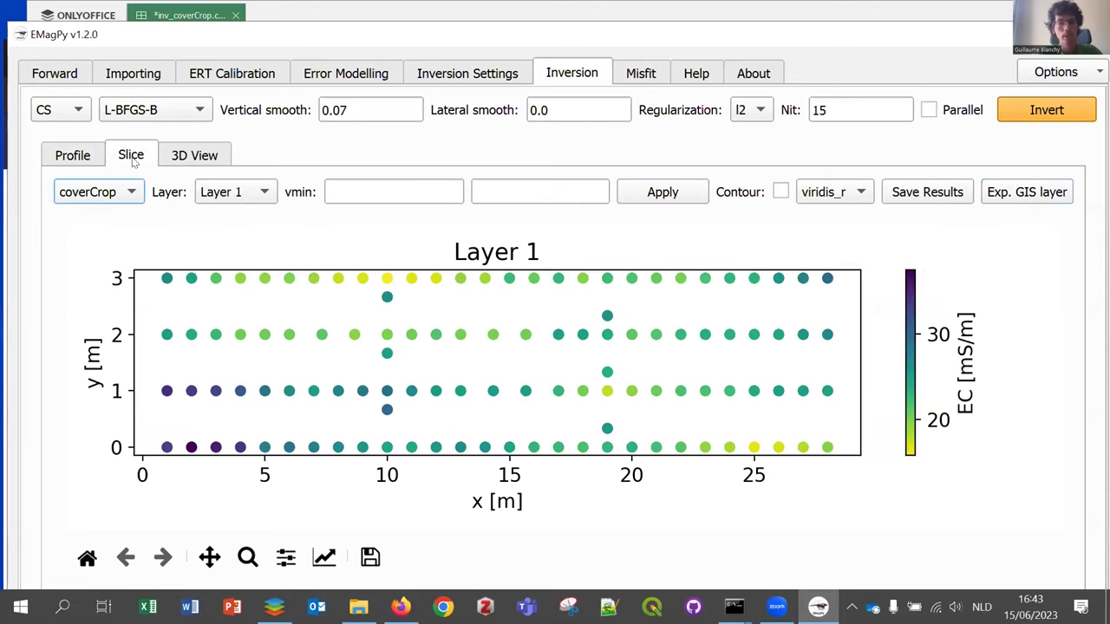
left_click(250, 192)
left_click(242, 177)
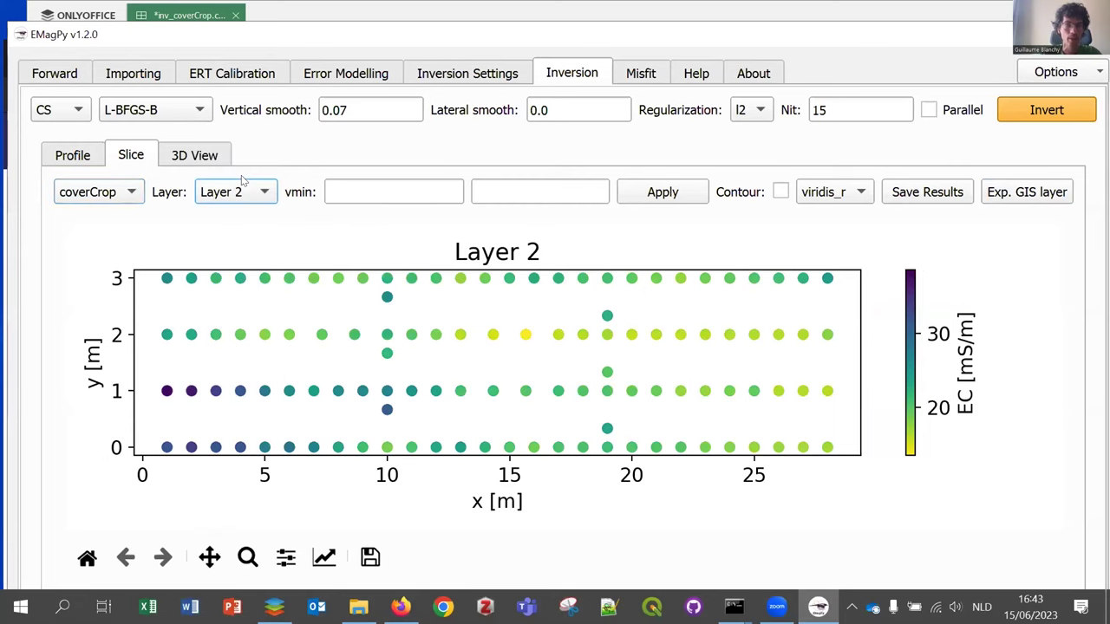
key("Down")
key("Down")
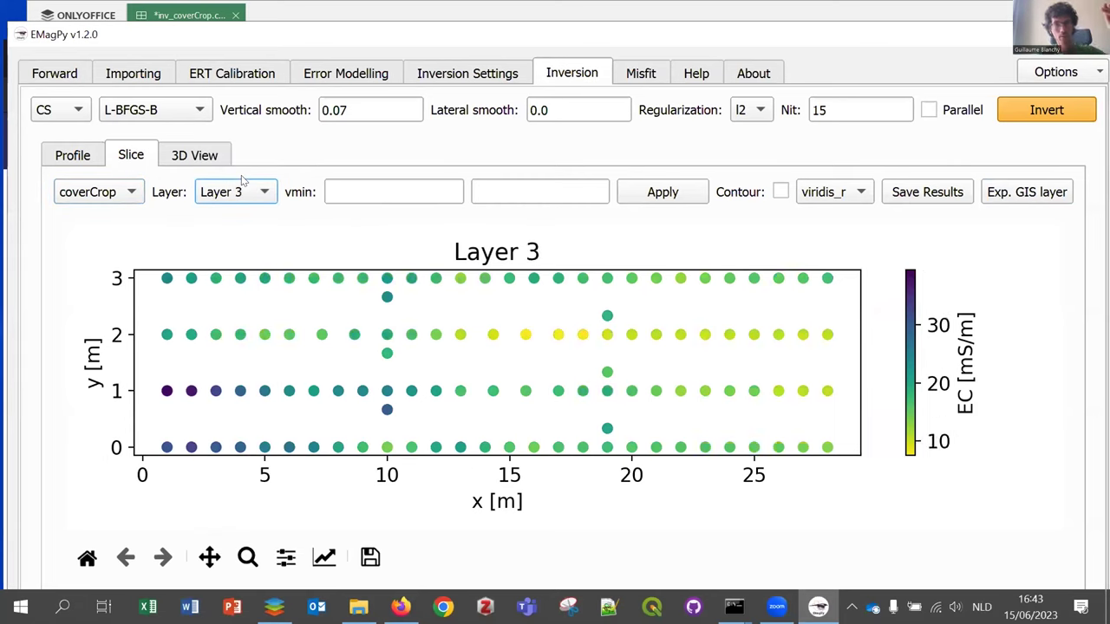
key("Down")
key("Down")
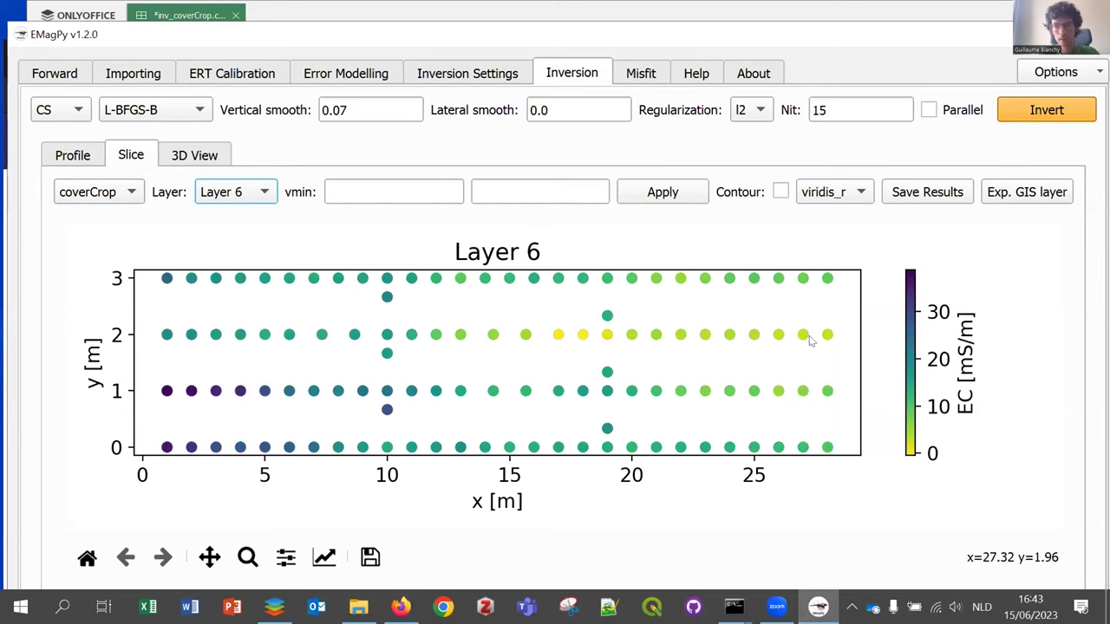
Contour the coverCrop slice map and step through the deeper layers to Layer 14
left_click(780, 191)
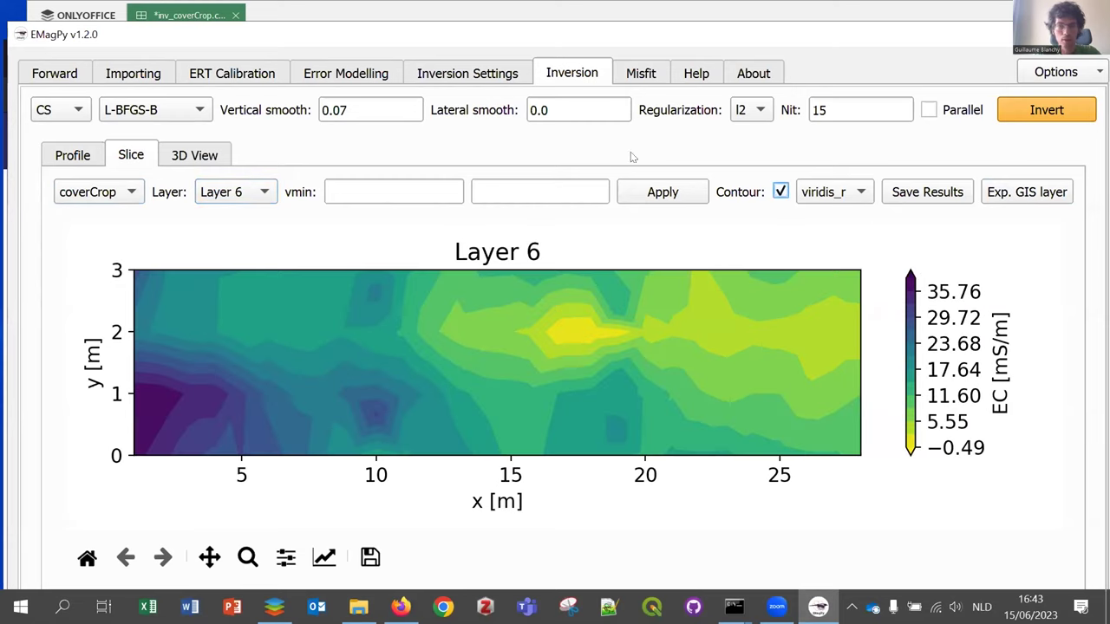
left_click(234, 193)
key("Return")
key("Down")
key("Down")
key("Down")
key("Down")
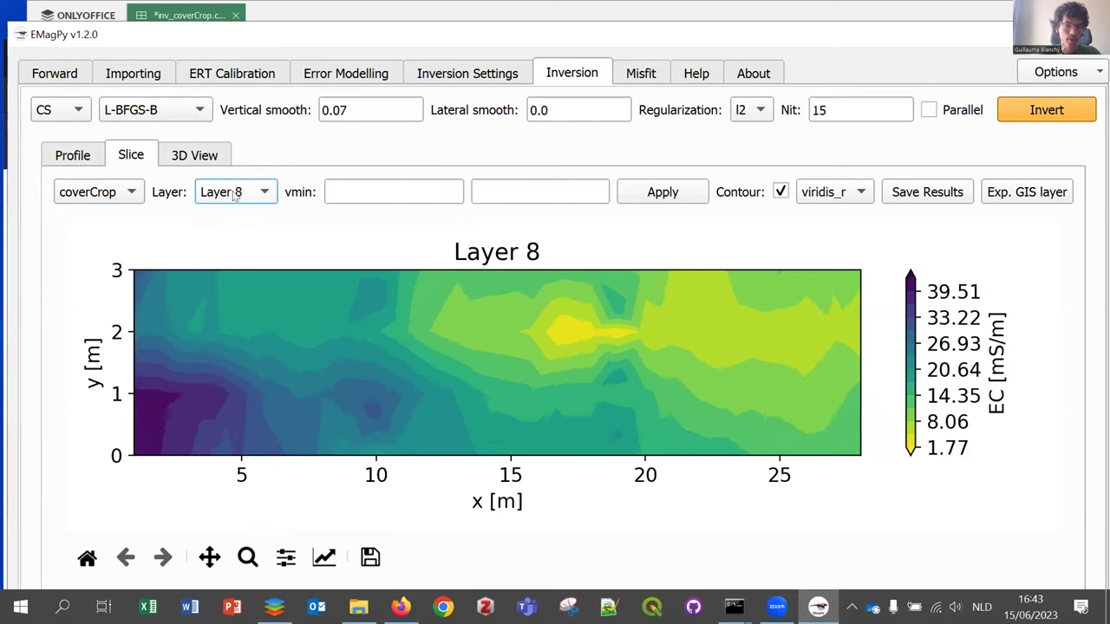
key("Down")
key("Down")
key("Down")
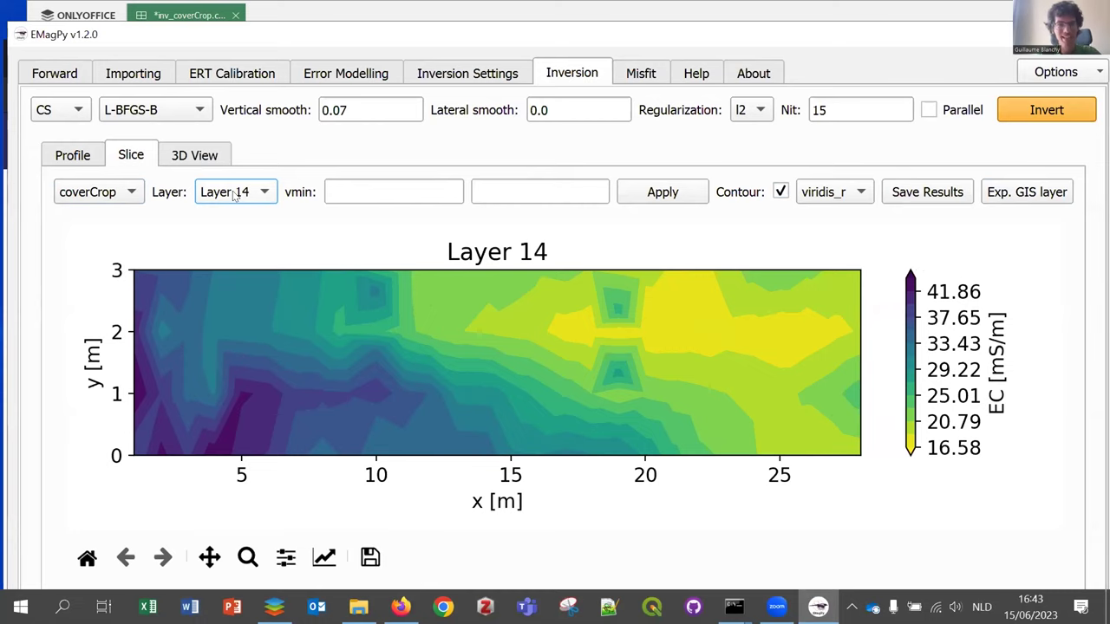
Step the contoured slice map back up through the shallower layers to Layer 9
key("Up")
key("Up")
key("Up")
key("Up")
key("Up")
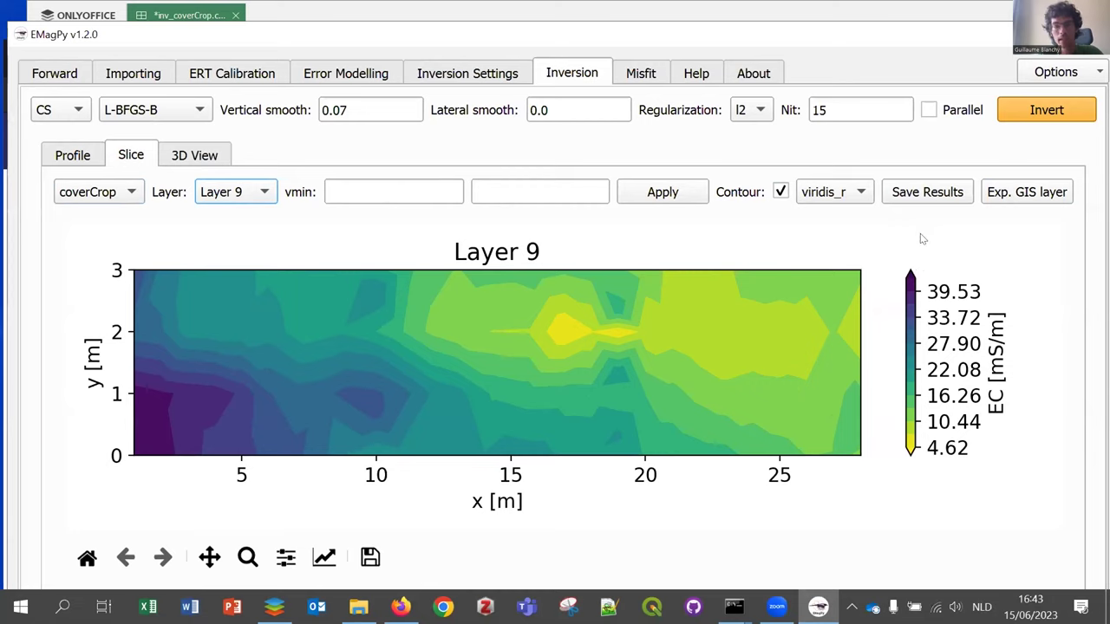
Display the inverted coverCrop model in 3D and inspect the EC block from different angles
left_click(178, 155)
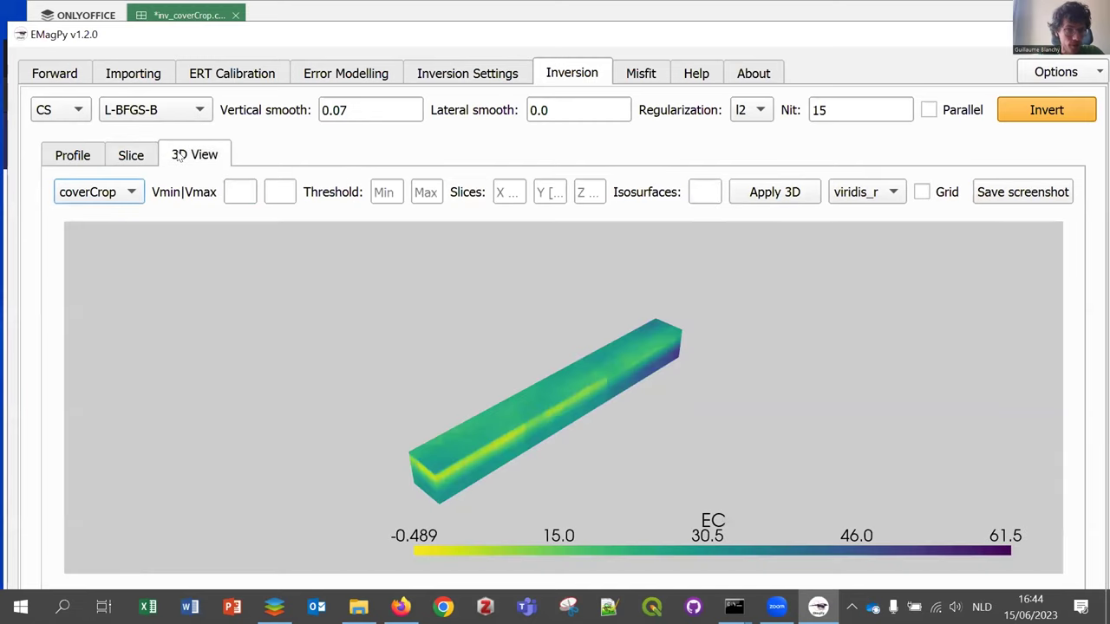
left_click_drag(499, 459, 545, 451)
scroll(545, 451, "up", 3)
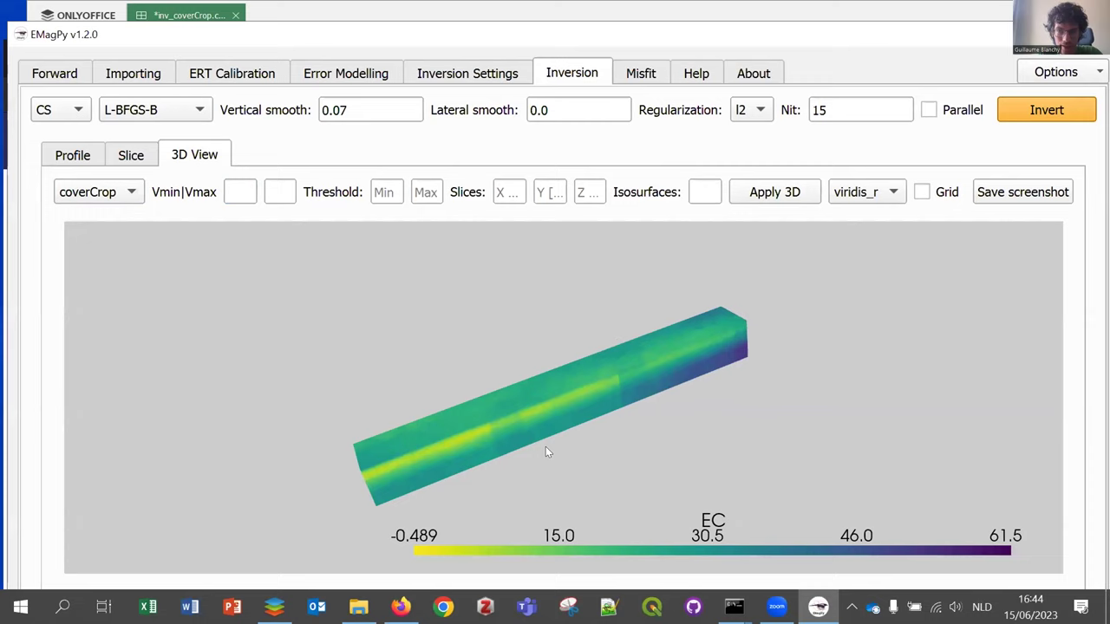
left_click_drag(482, 408, 620, 444)
left_click_drag(753, 360, 705, 379)
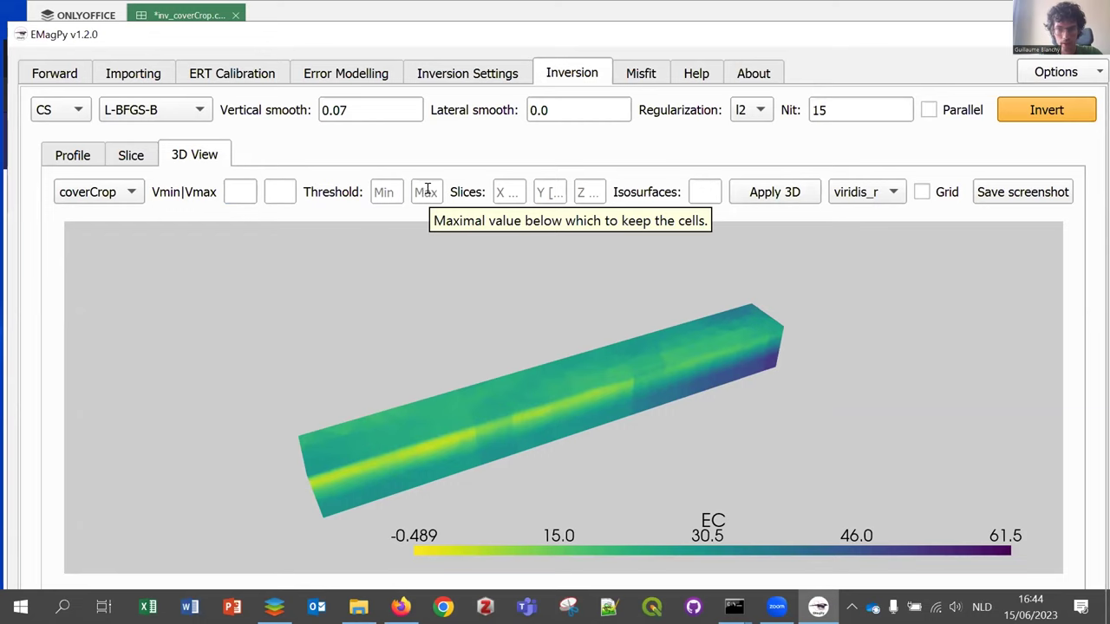
Restrict the 3D model to cells below a maximum threshold of 30
left_click(388, 189)
type("30")
key("BackSpace")
key("BackSpace")
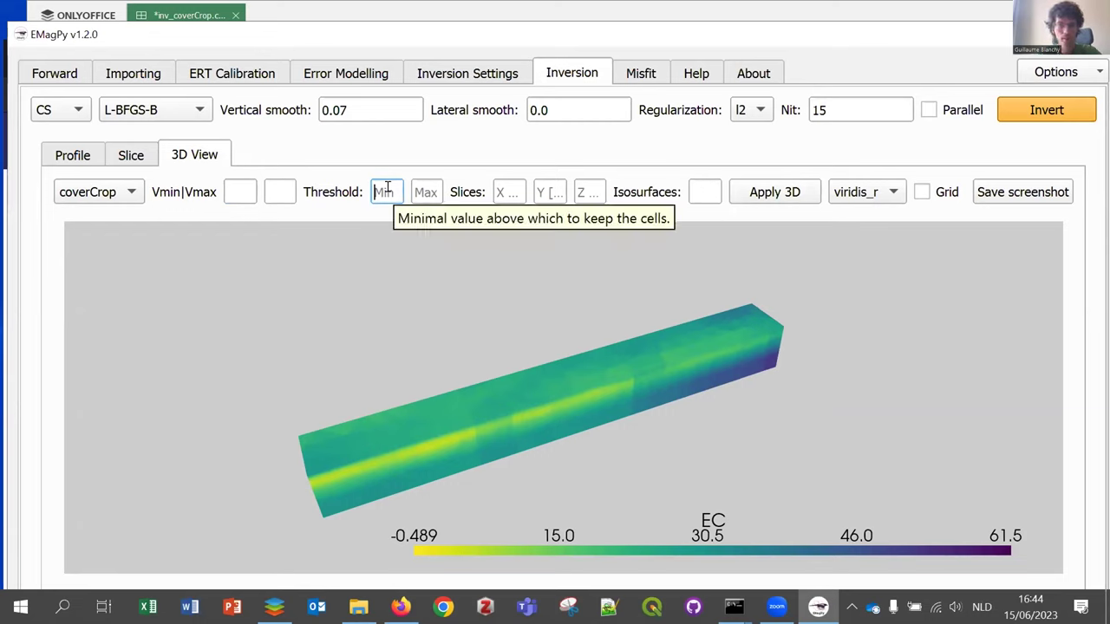
left_click(424, 189)
type("30")
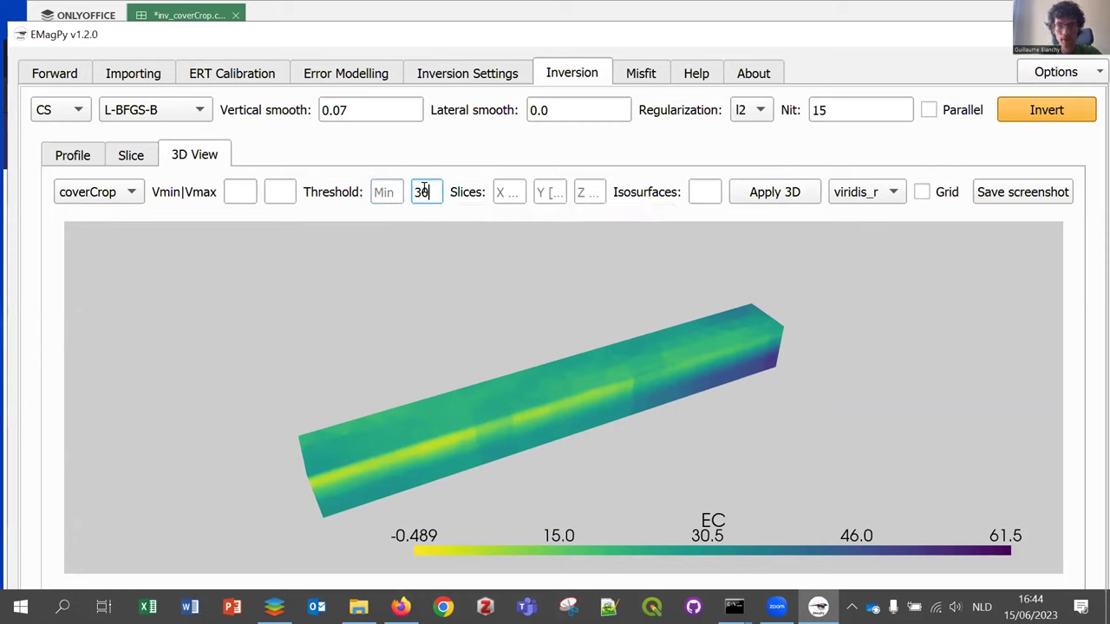
left_click(780, 193)
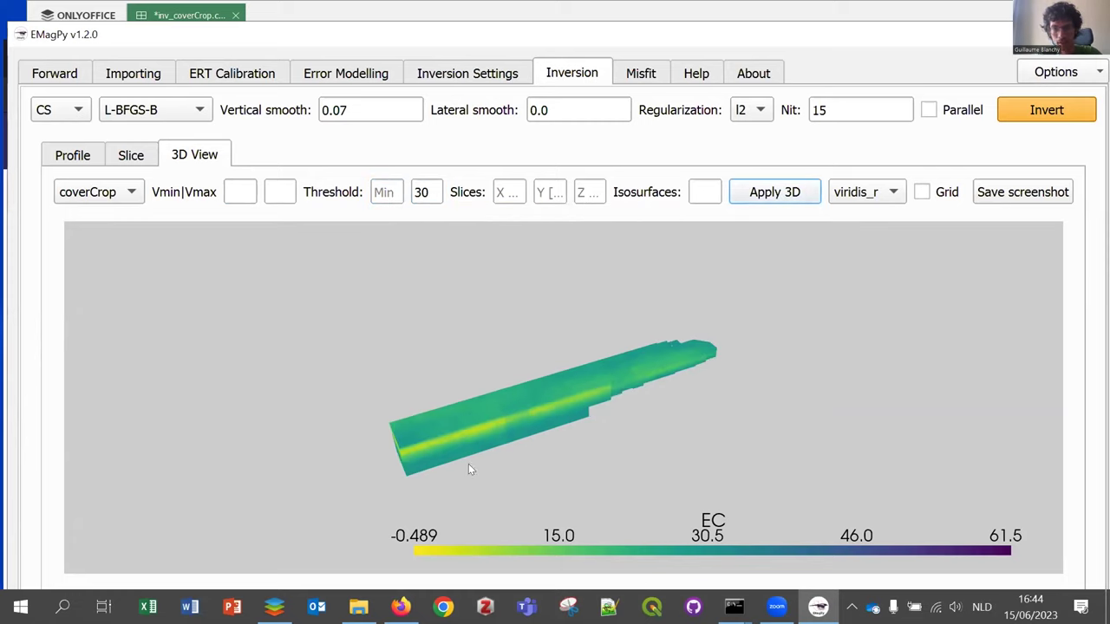
Remove the maximum threshold and redraw the full 3D block
double_click(418, 191)
key("BackSpace")
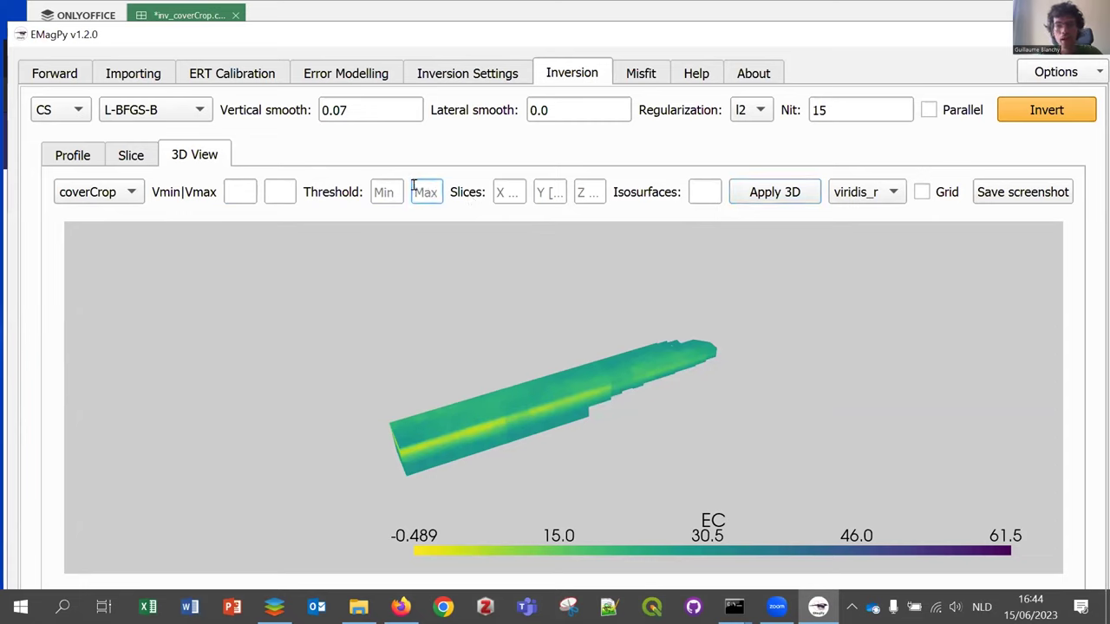
left_click(761, 194)
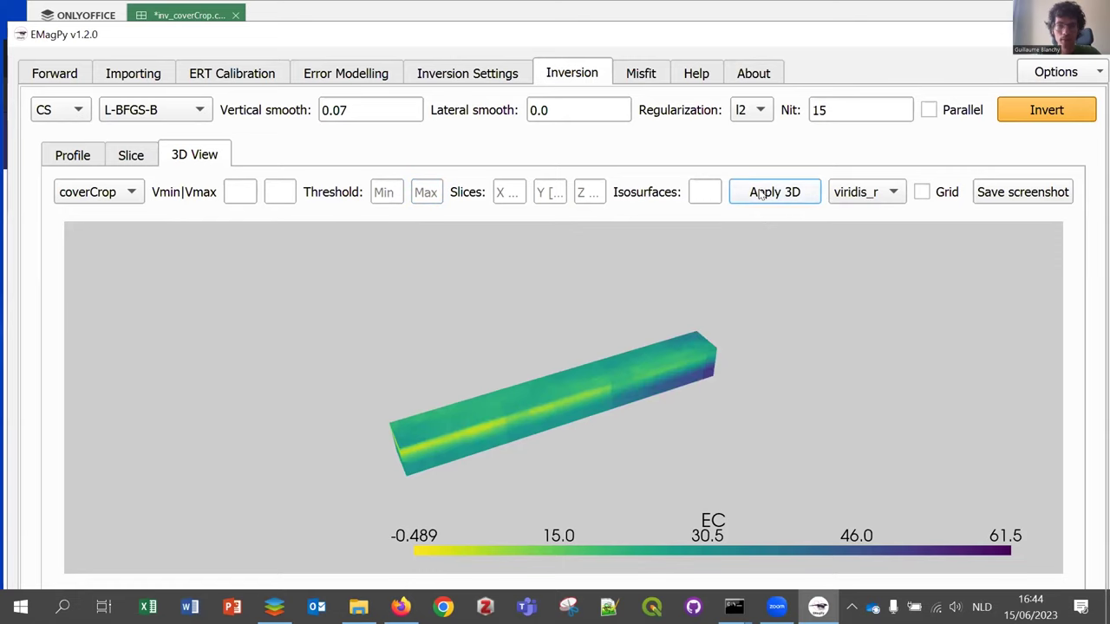
Turn the 3D grid axes on and off again, and slice the model at Y = 1
left_click(542, 191)
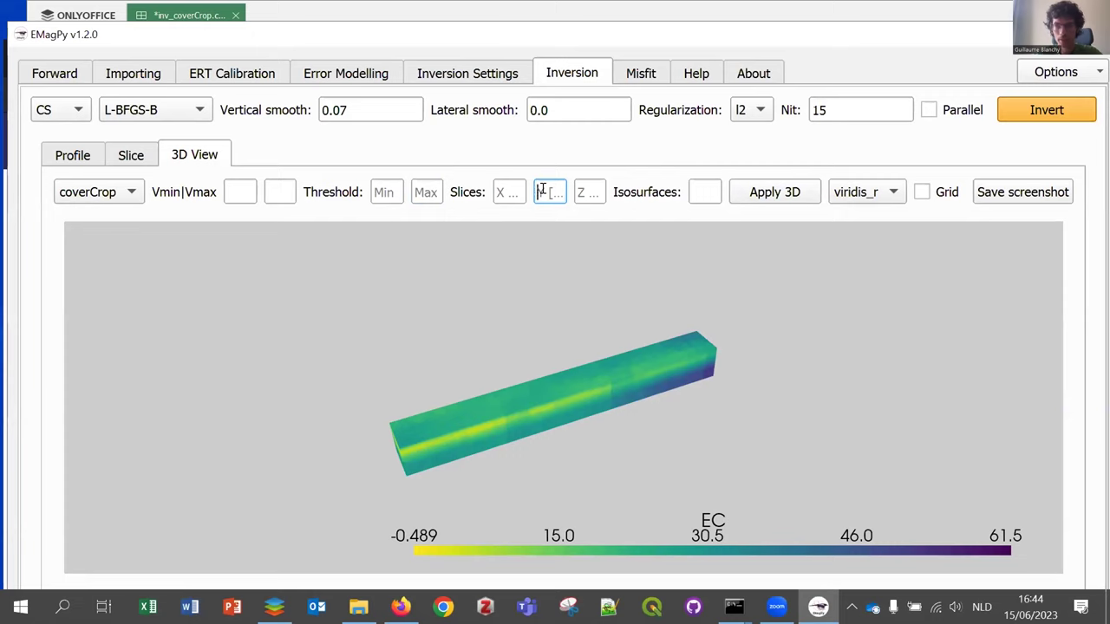
left_click(922, 192)
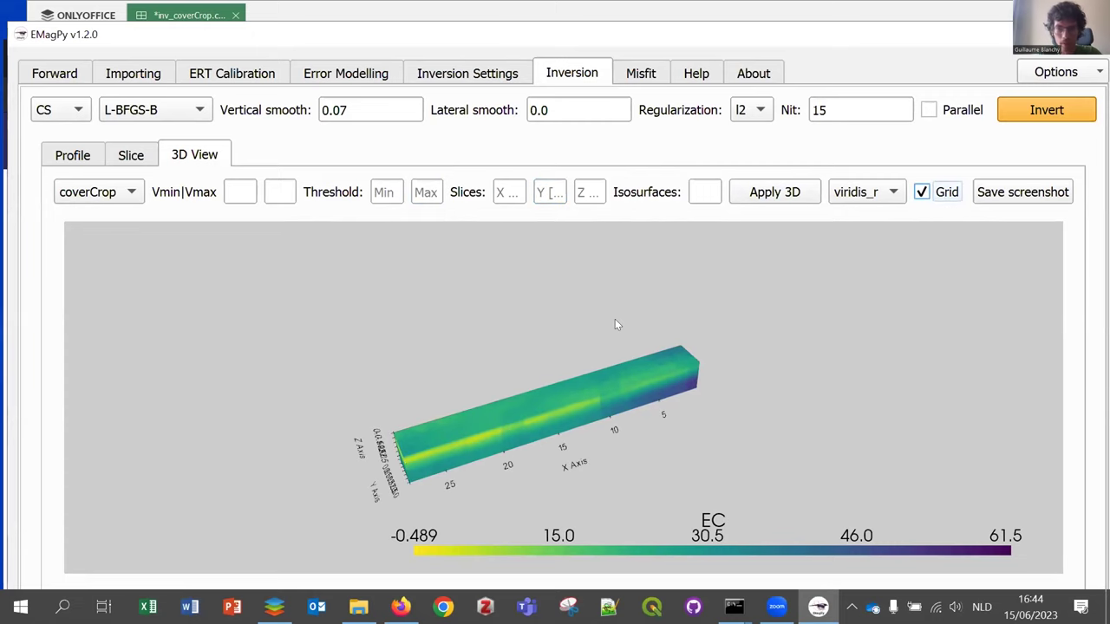
left_click(922, 193)
left_click(542, 191)
type("1")
left_click(759, 191)
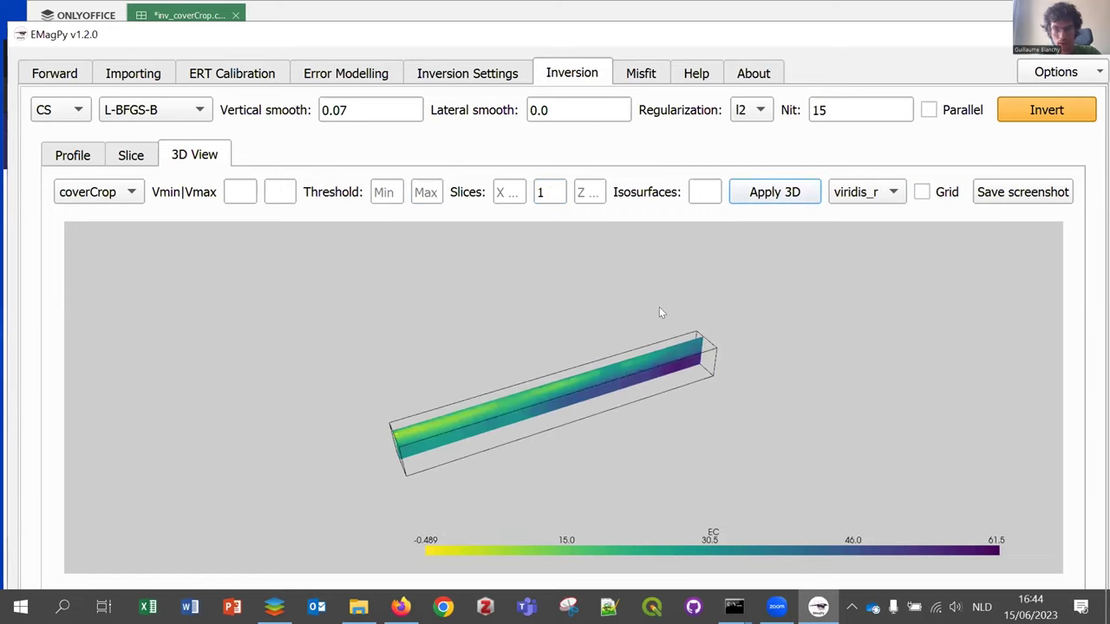
Add a horizontal slice at Z = -0.5 to the 3D view and inspect where it crosses the Y slice
left_click(581, 191)
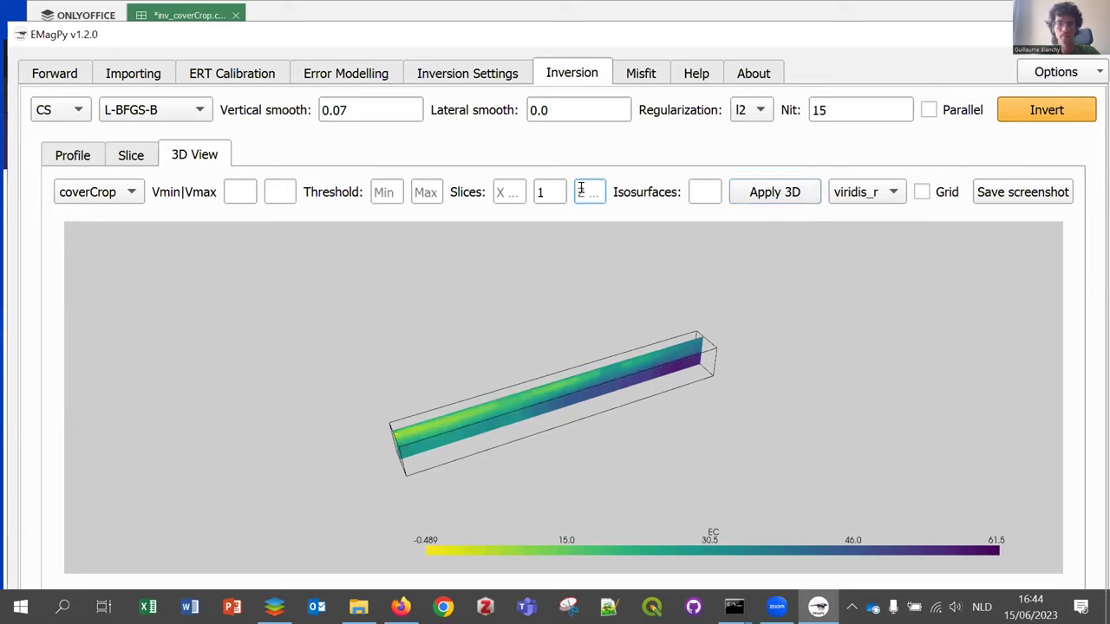
type("0.5")
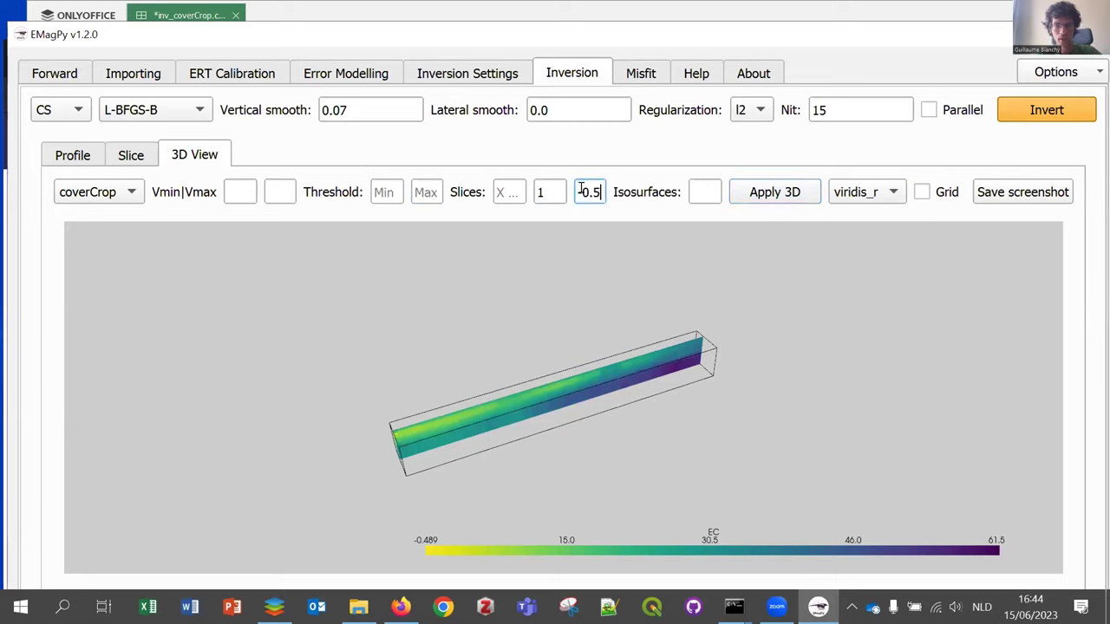
left_click(772, 192)
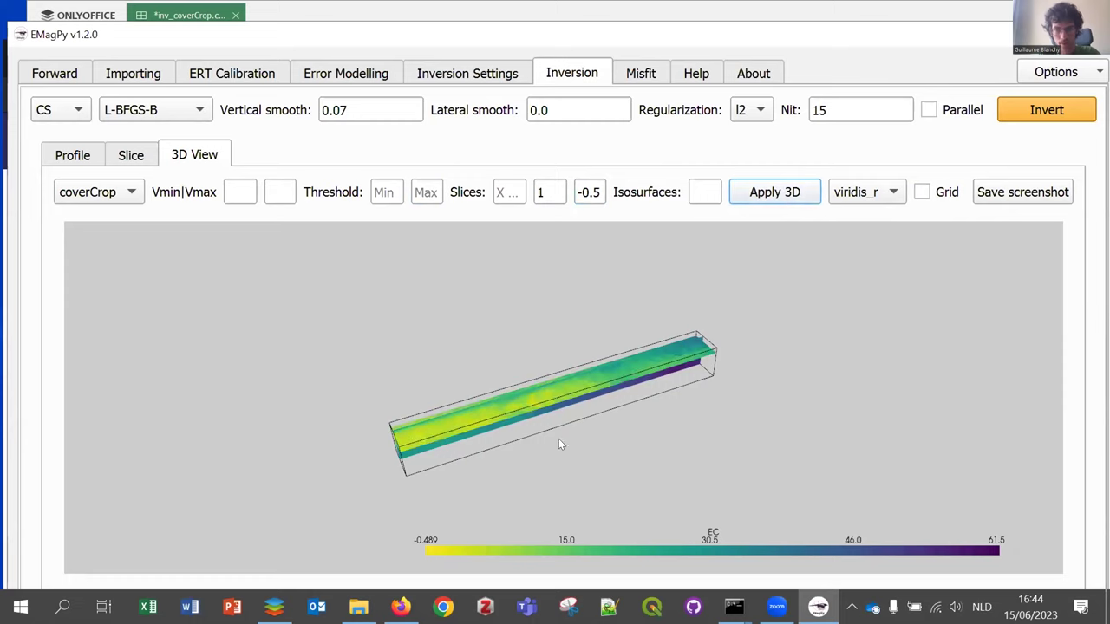
left_click_drag(565, 417, 569, 387)
Move the horizontal slice to Z = -1 and inspect both slices from another angle
left_click(597, 192)
key("BackSpace")
key("BackSpace")
key("BackSpace")
key("BackSpace")
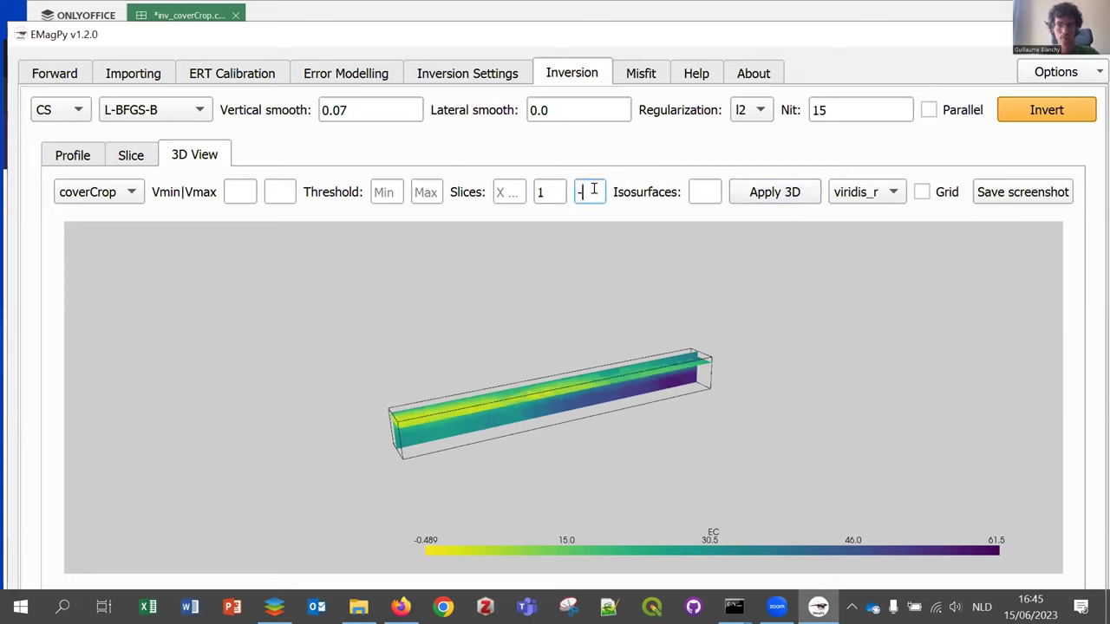
type("-1")
left_click(747, 195)
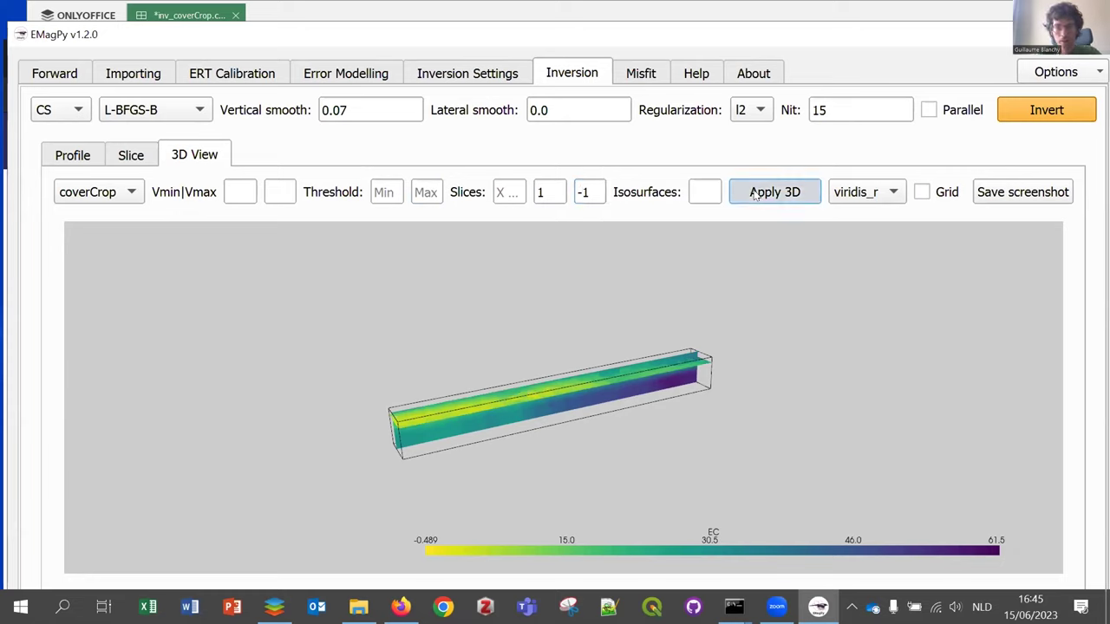
left_click_drag(399, 445, 446, 439)
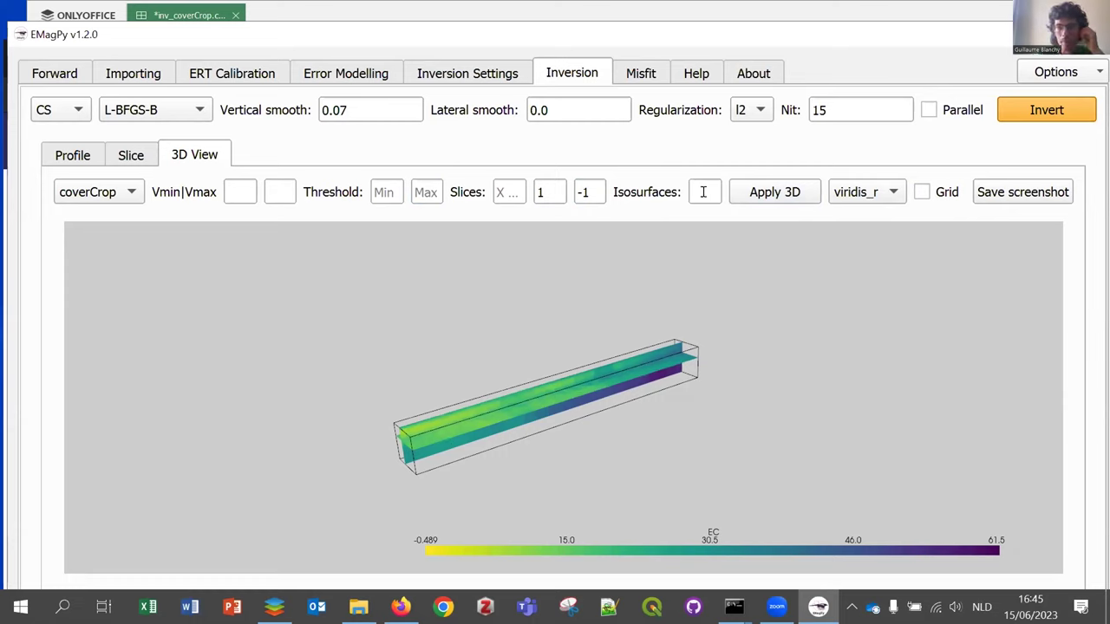
Clear the Y and Z slice positions and redraw the full 3D block
left_click(550, 192)
key("BackSpace")
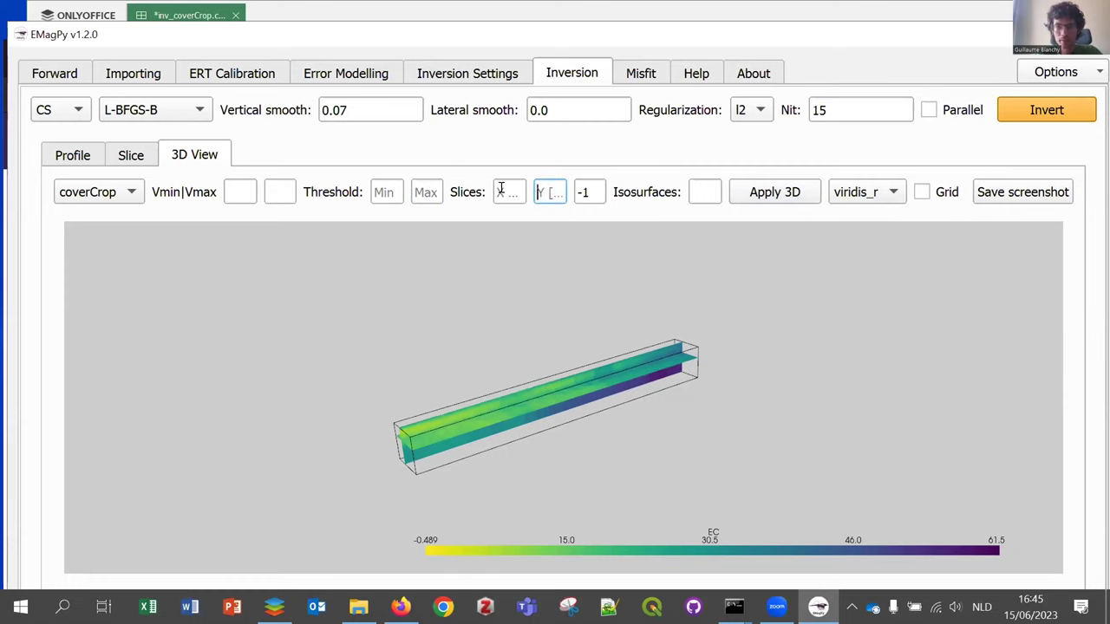
double_click(587, 193)
key("BackSpace")
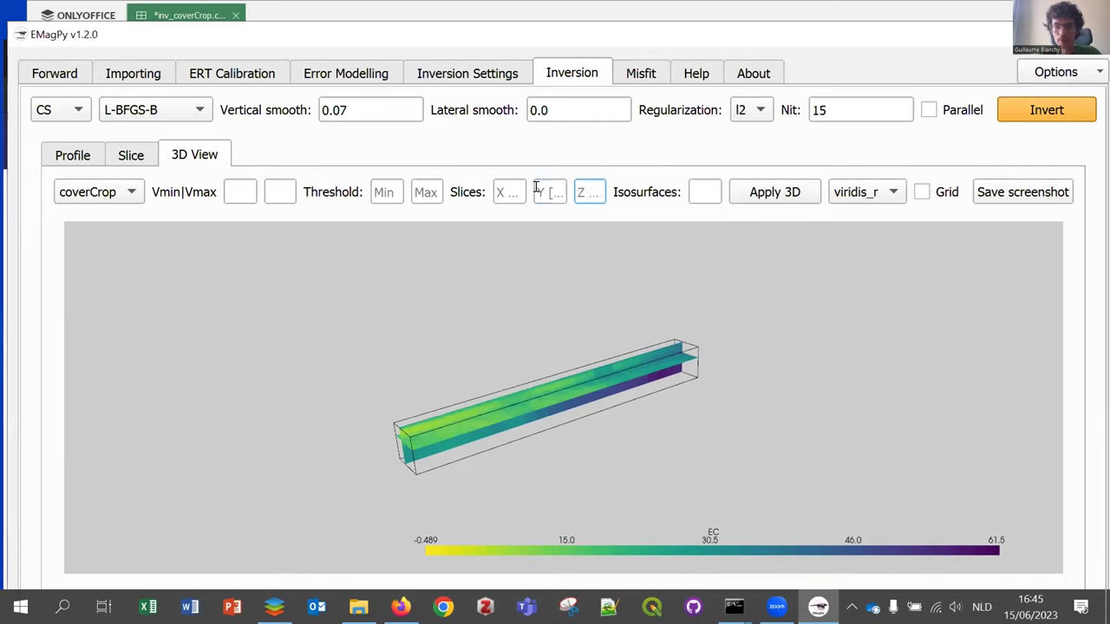
left_click(774, 187)
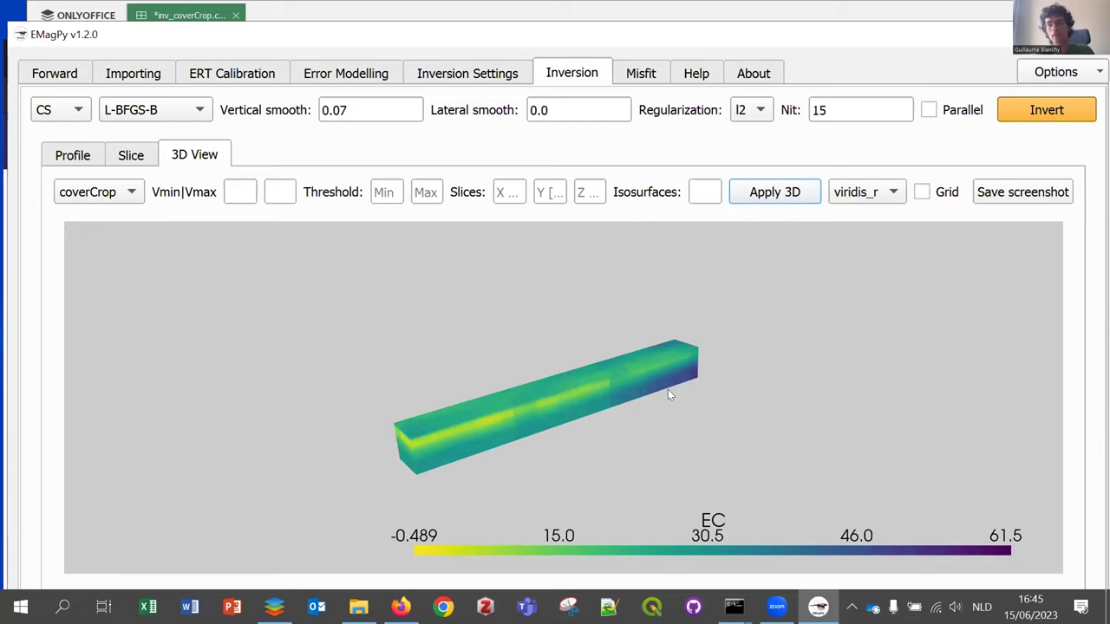
Show the 3D model as a single isosurface at an EC of 40 and inspect its shape
left_click(696, 187)
type("40")
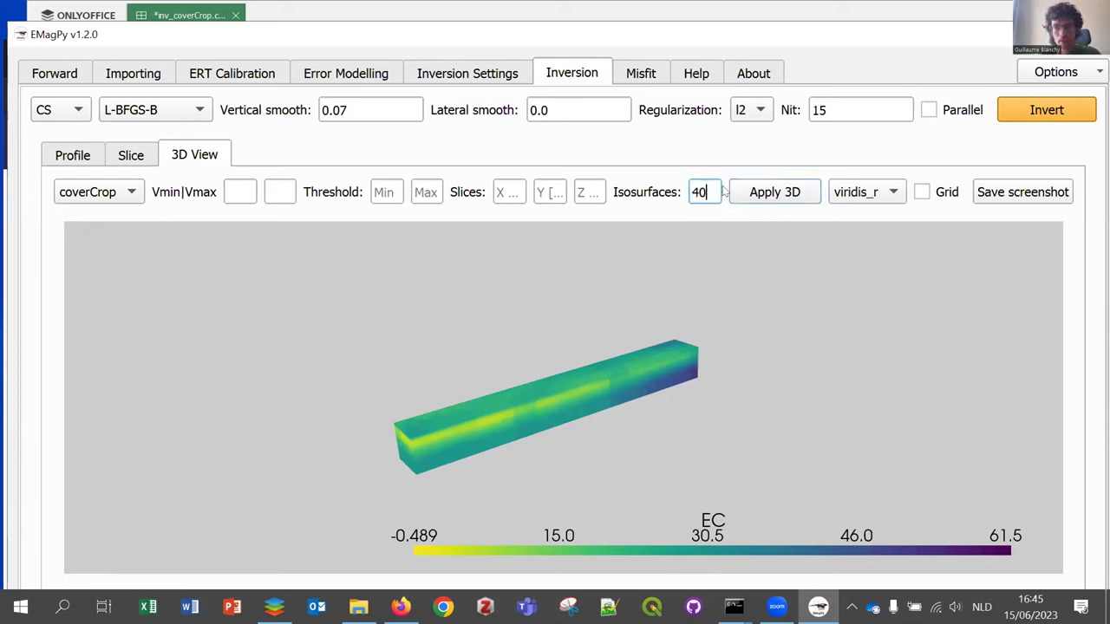
left_click(763, 193)
mouse_move(588, 407)
left_mouse_down()
mouse_move(582, 371)
mouse_move(550, 359)
mouse_move(558, 411)
mouse_move(579, 394)
left_mouse_up()
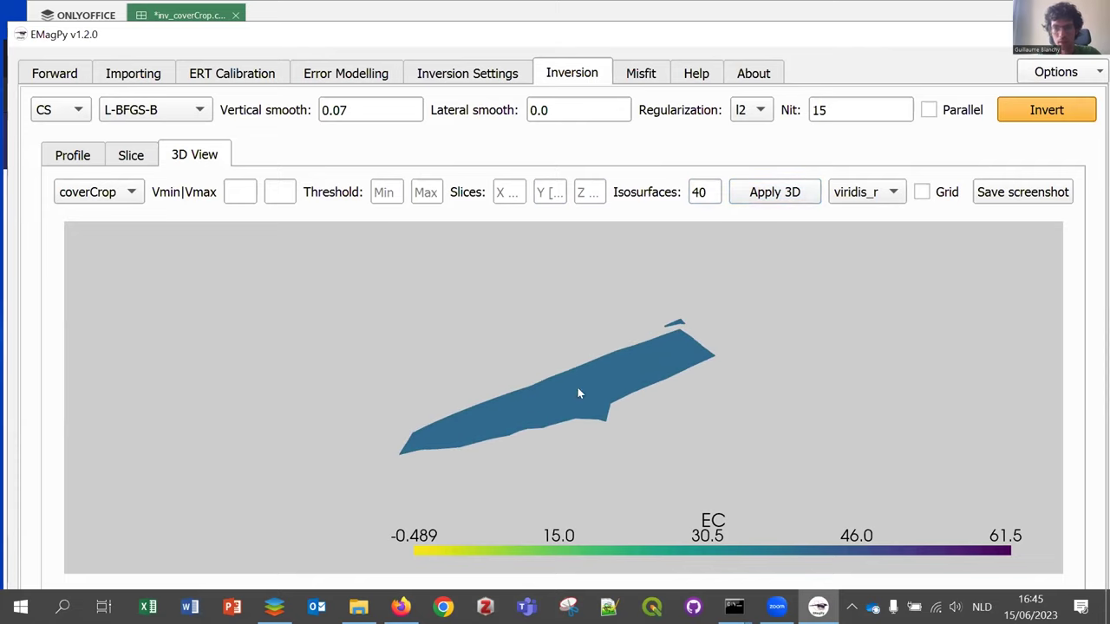
Replace the single isosurface with isosurfaces at 10, 20 and 30 and inspect them from the side
left_click_drag(704, 192, 680, 193)
type("10,20,30")
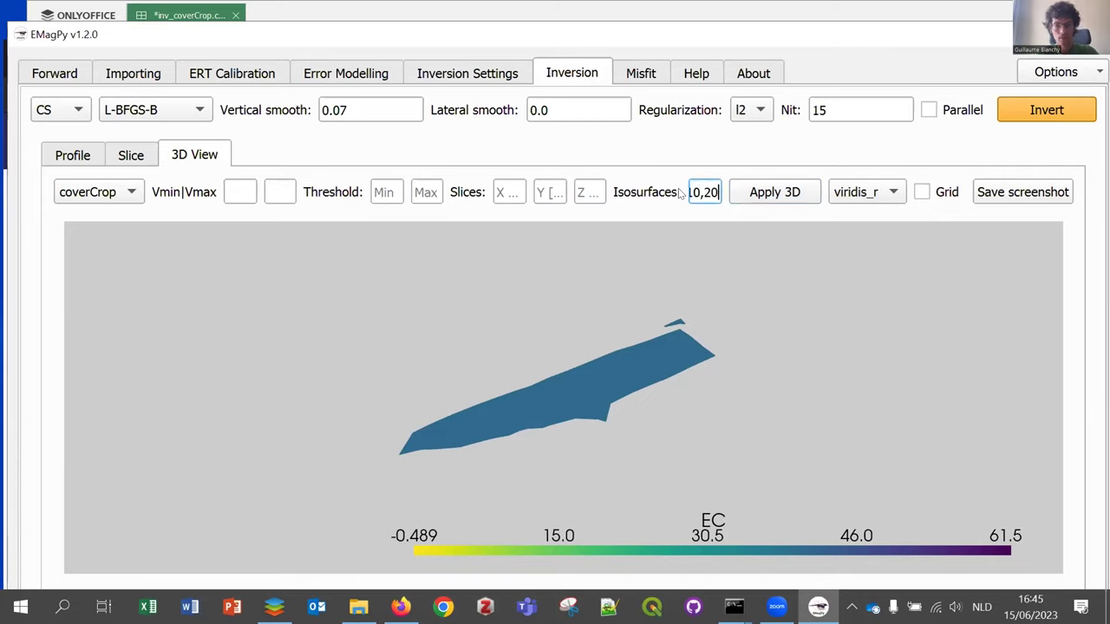
left_click(798, 192)
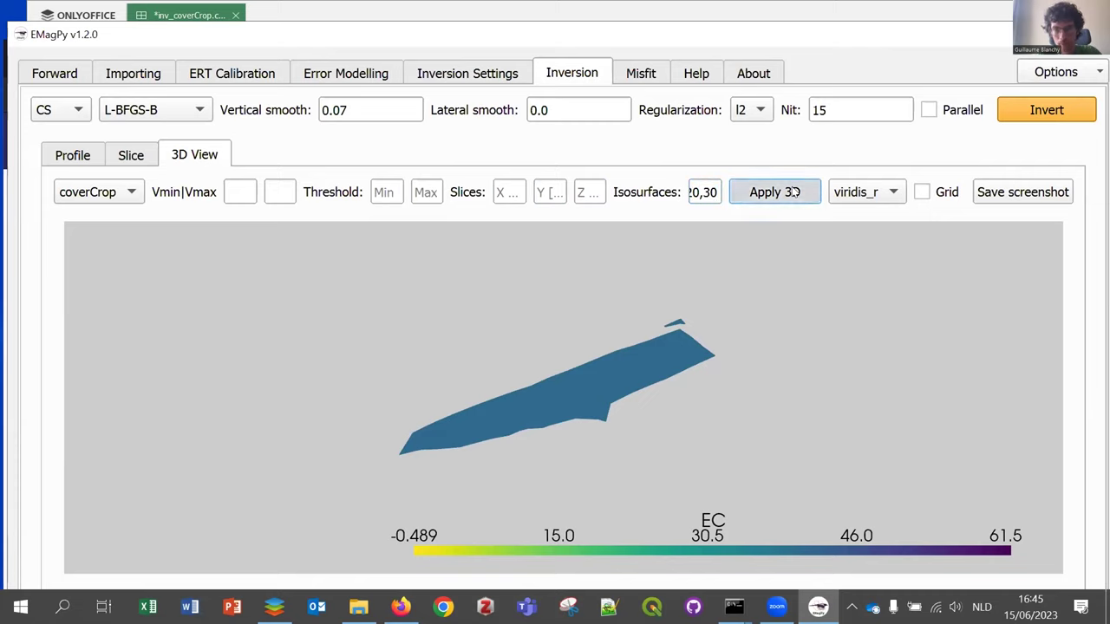
left_click_drag(653, 380, 539, 400)
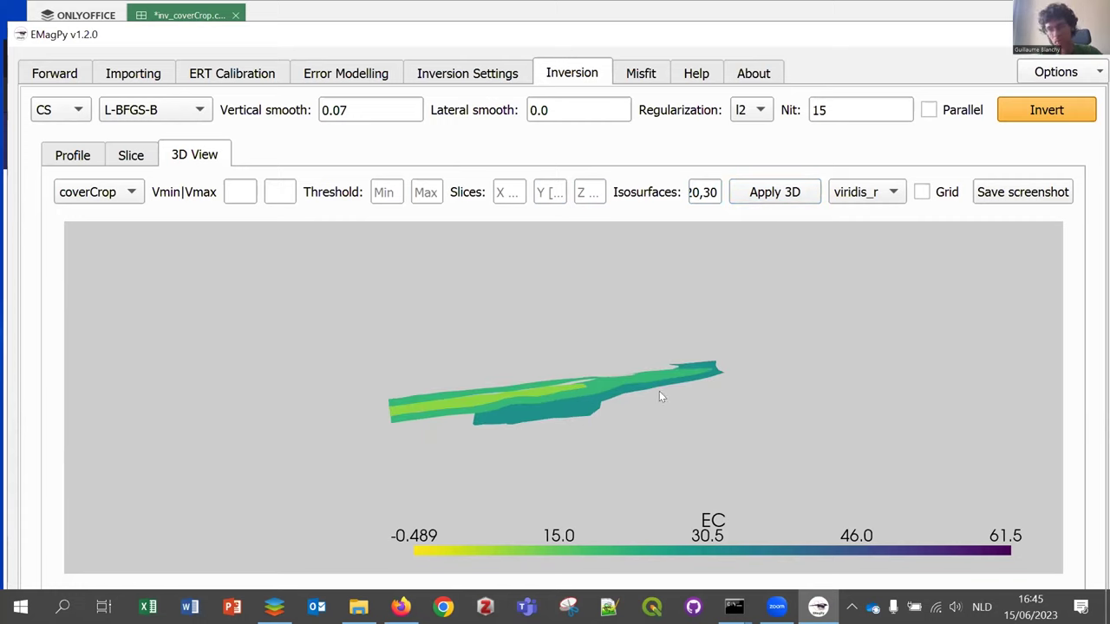
Clear the isosurface values and display the misfit plots of observed against modelled data
left_click(707, 192)
key("ctrl+a")
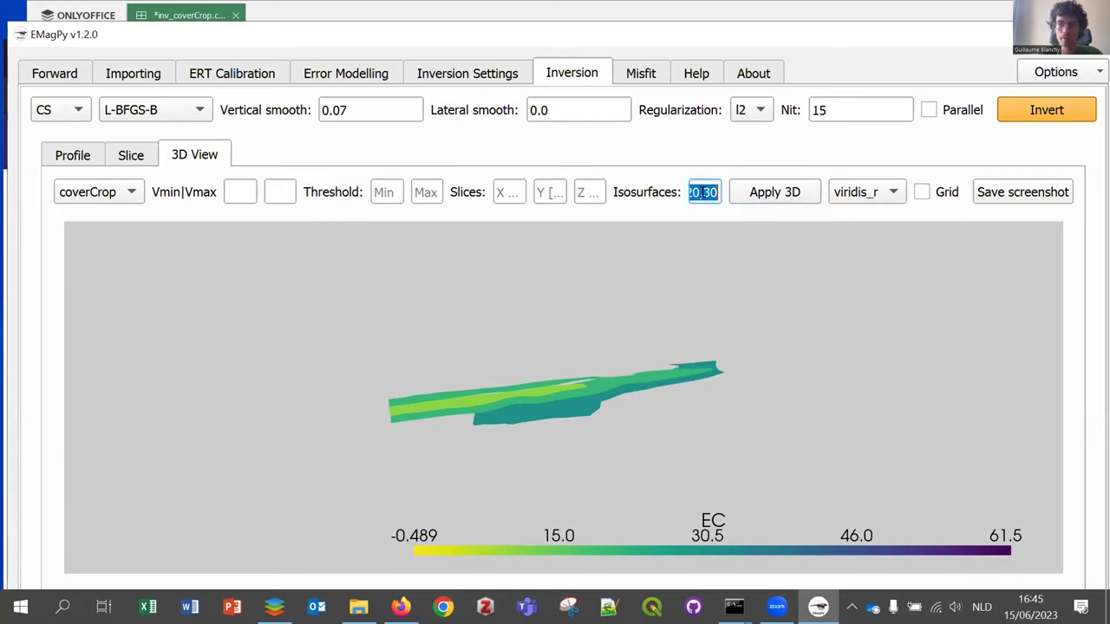
key("BackSpace")
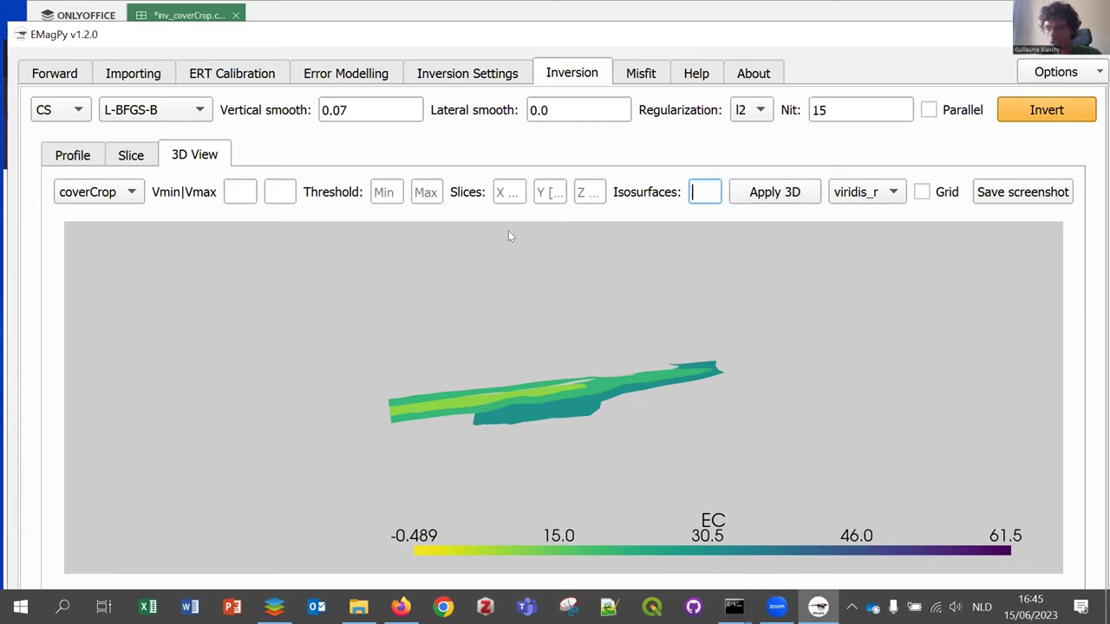
left_click(640, 74)
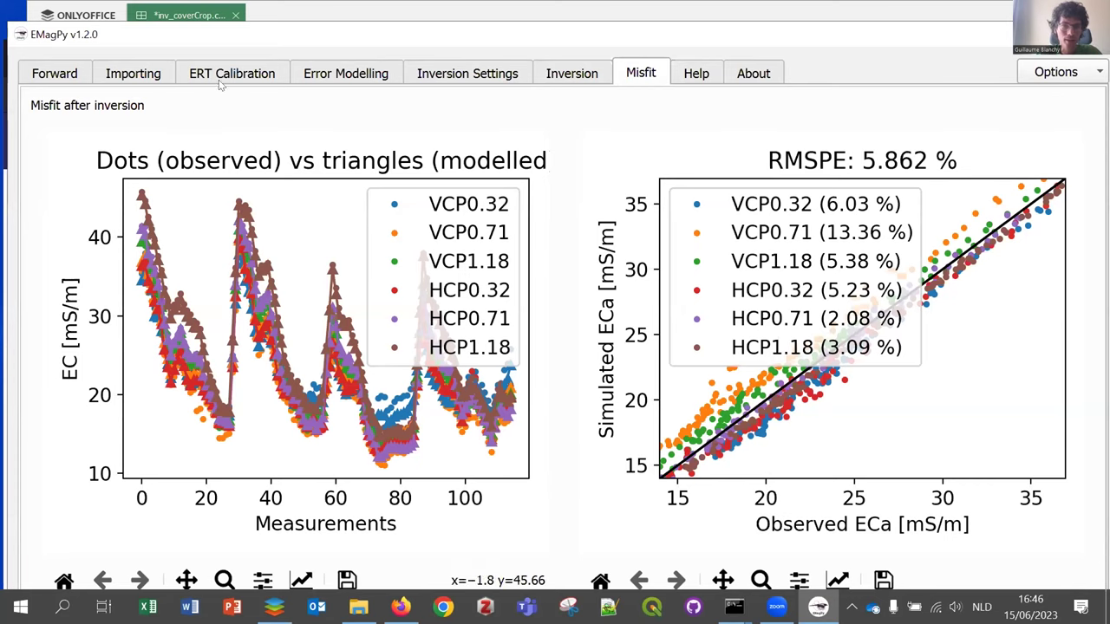
Read through the built-in help on the EMI background and the forward models
left_click(696, 74)
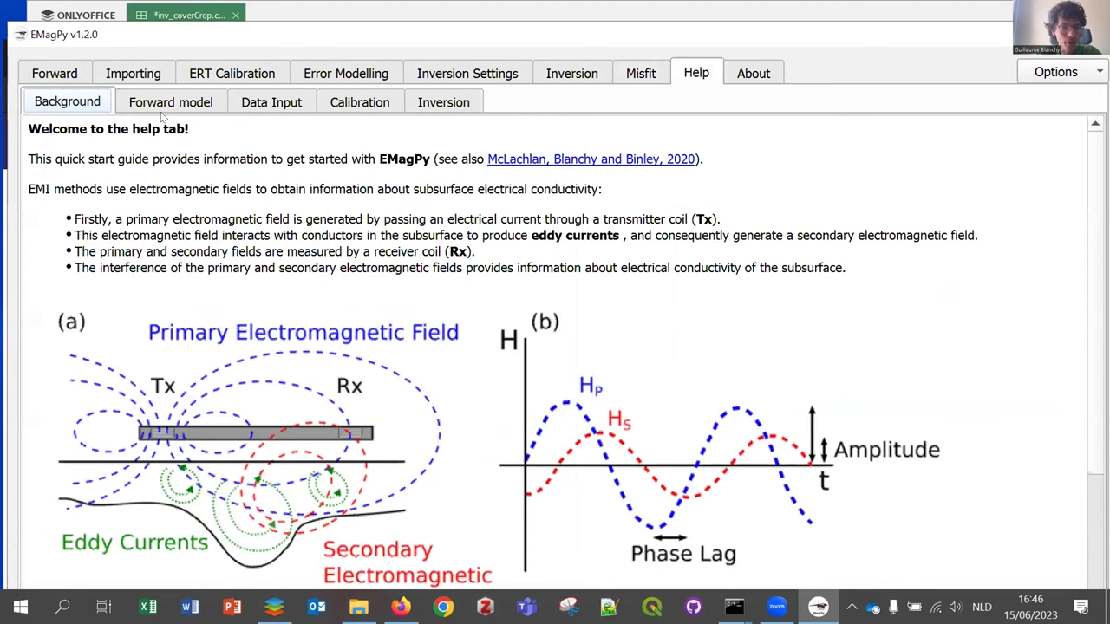
scroll(248, 352, "down", 1)
scroll(345, 347, "down", 1)
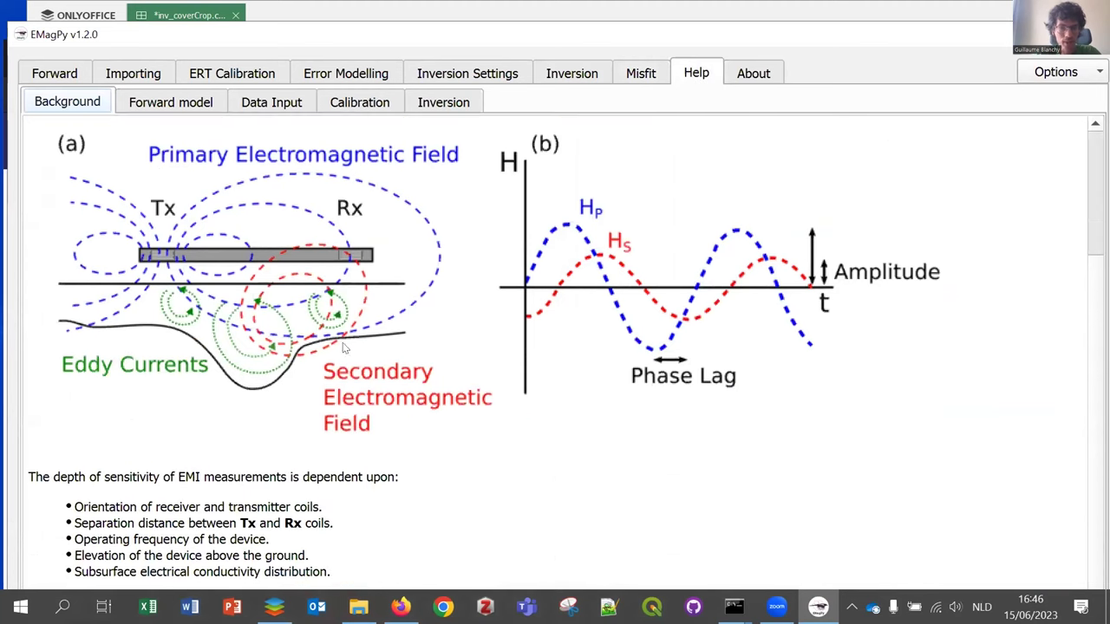
left_click(176, 101)
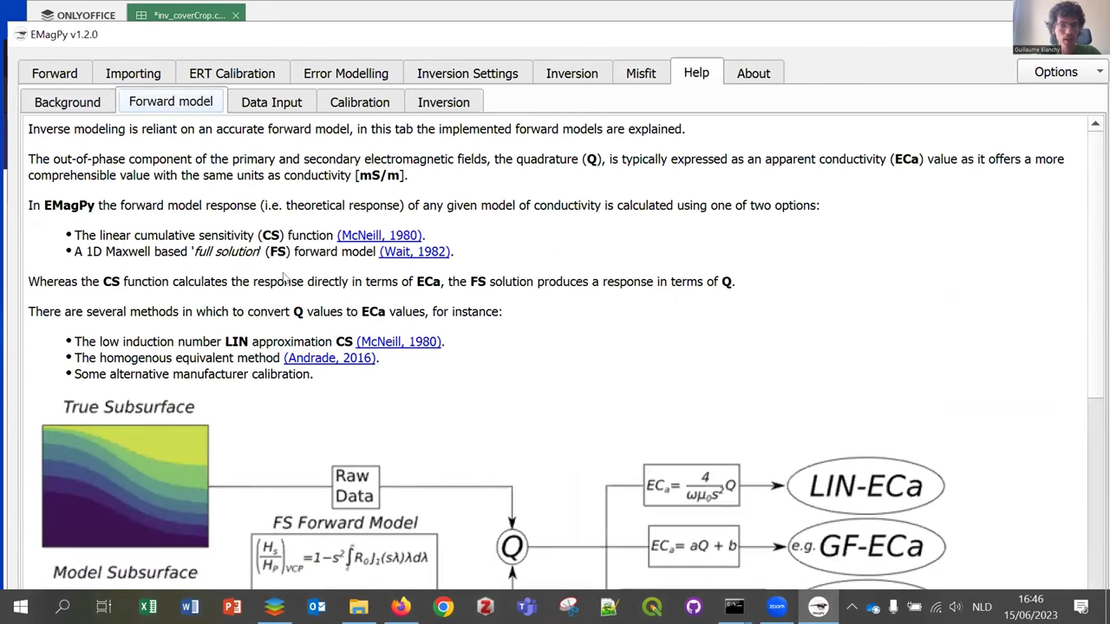
scroll(282, 278, "down", 2)
scroll(283, 273, "down", 3)
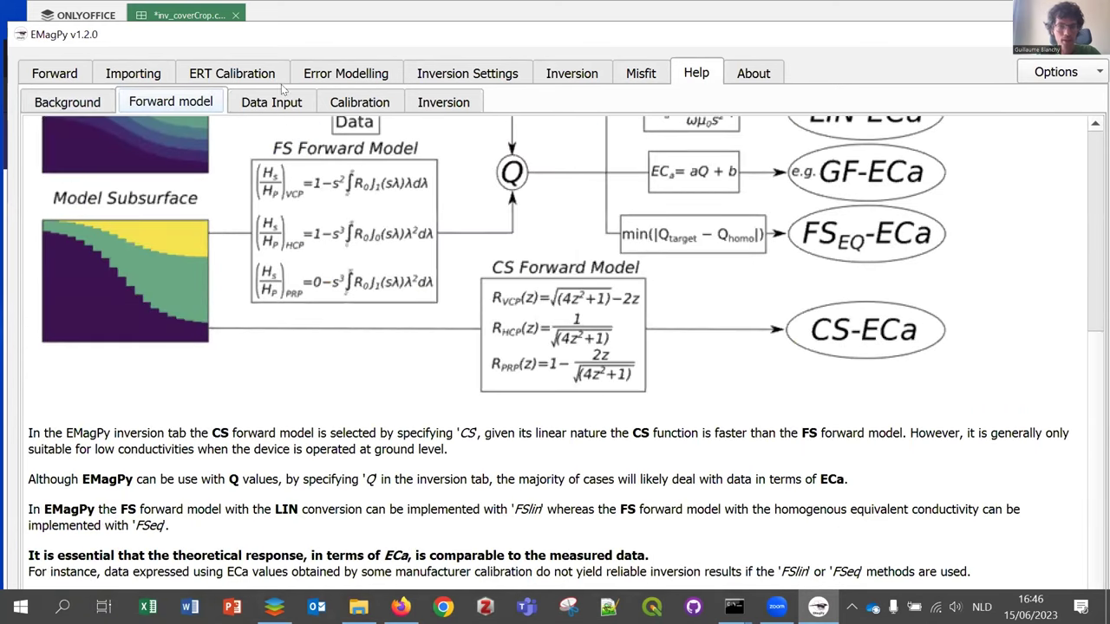
Look over the help pages on data input, calibration and inversion
left_click(272, 103)
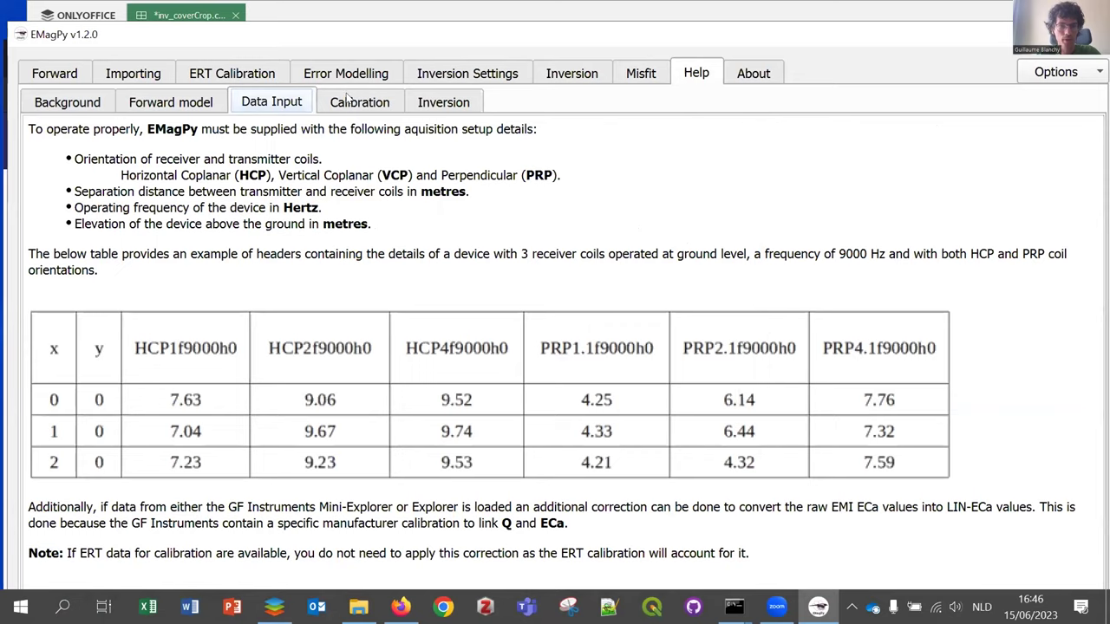
left_click(352, 100)
left_click(438, 100)
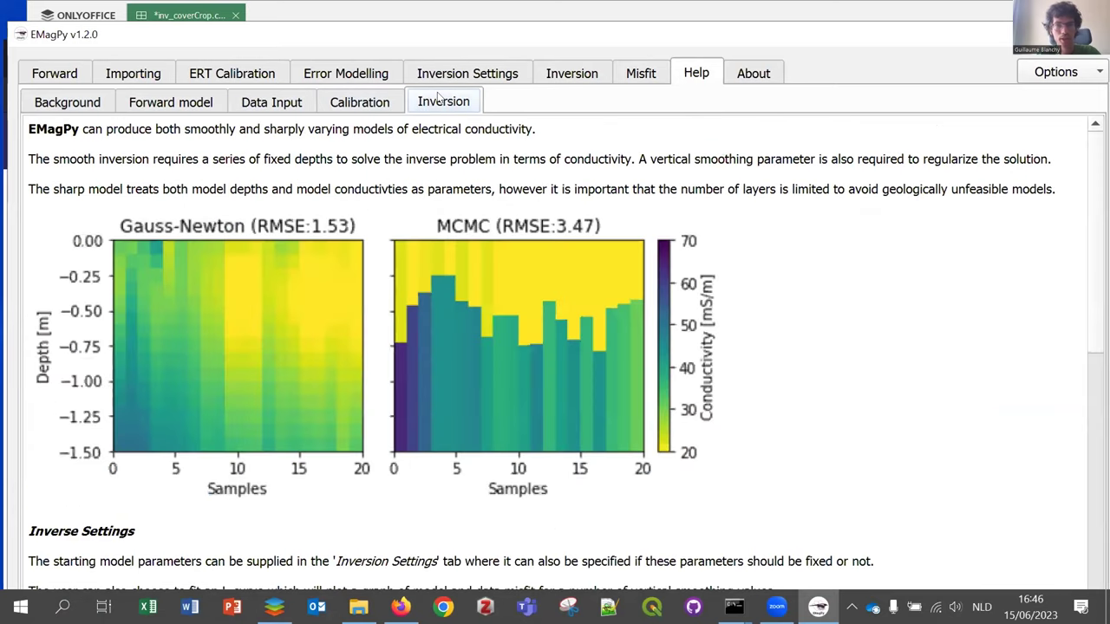
Revisit the calibration and background help pages and view the program's About information
left_click(361, 101)
left_click(69, 103)
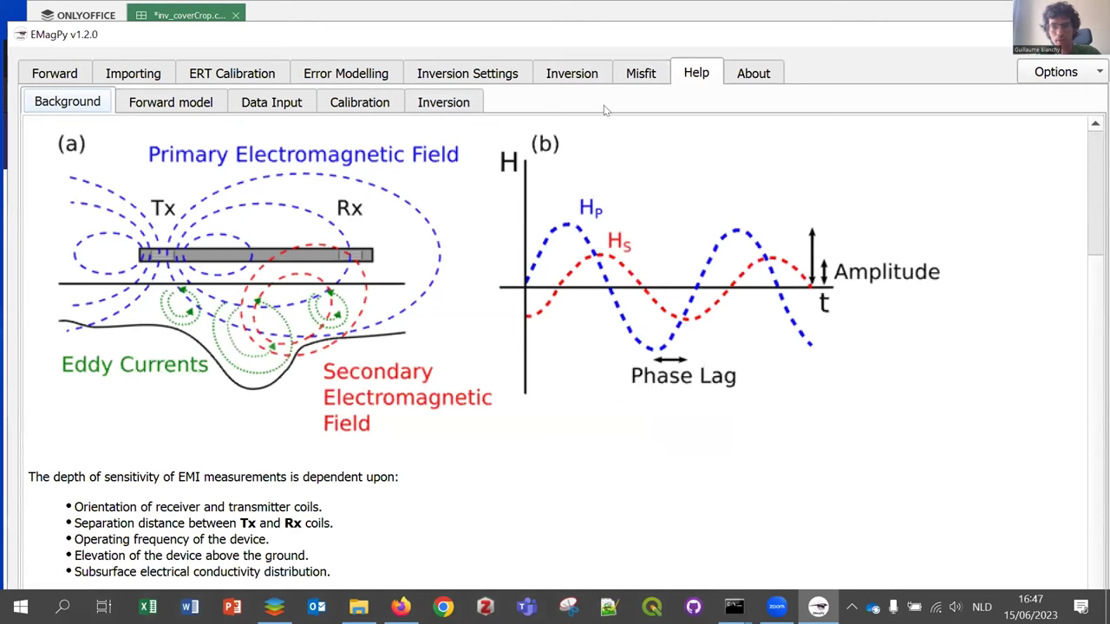
left_click(752, 75)
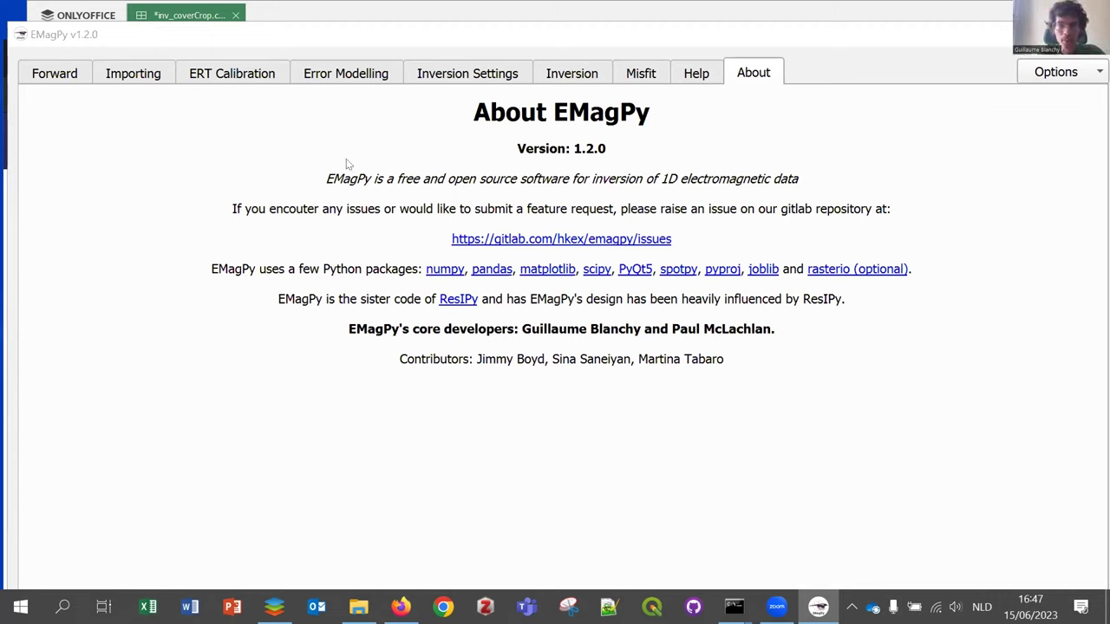
Return to the inverted coverCrop profile and open the folder selection for saving results, closing it without saving
left_click(572, 73)
left_click(61, 159)
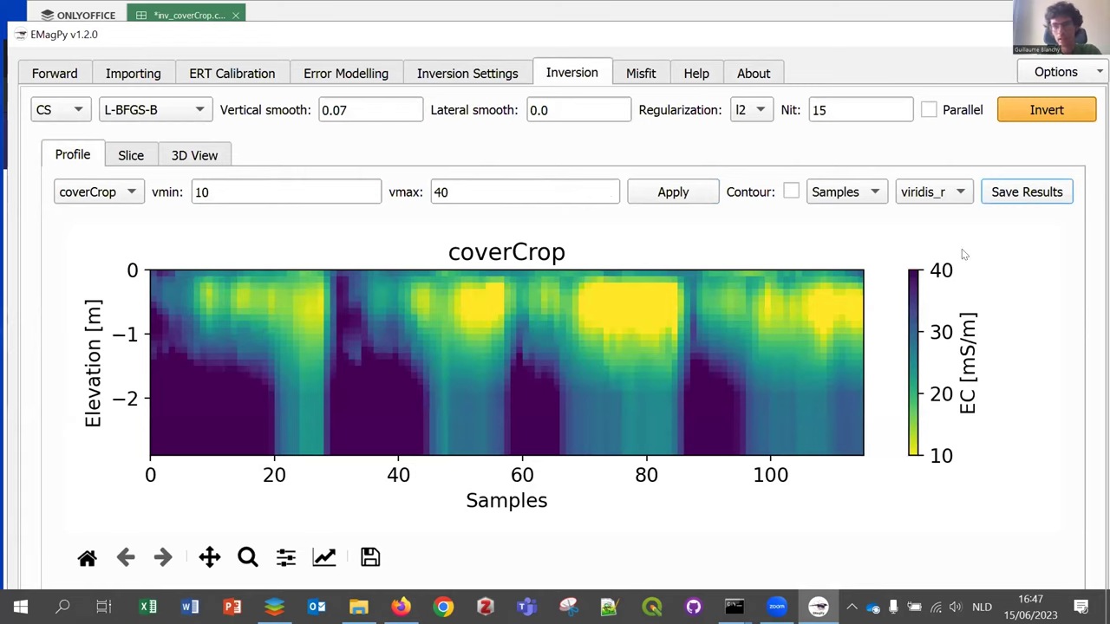
left_click(1017, 193)
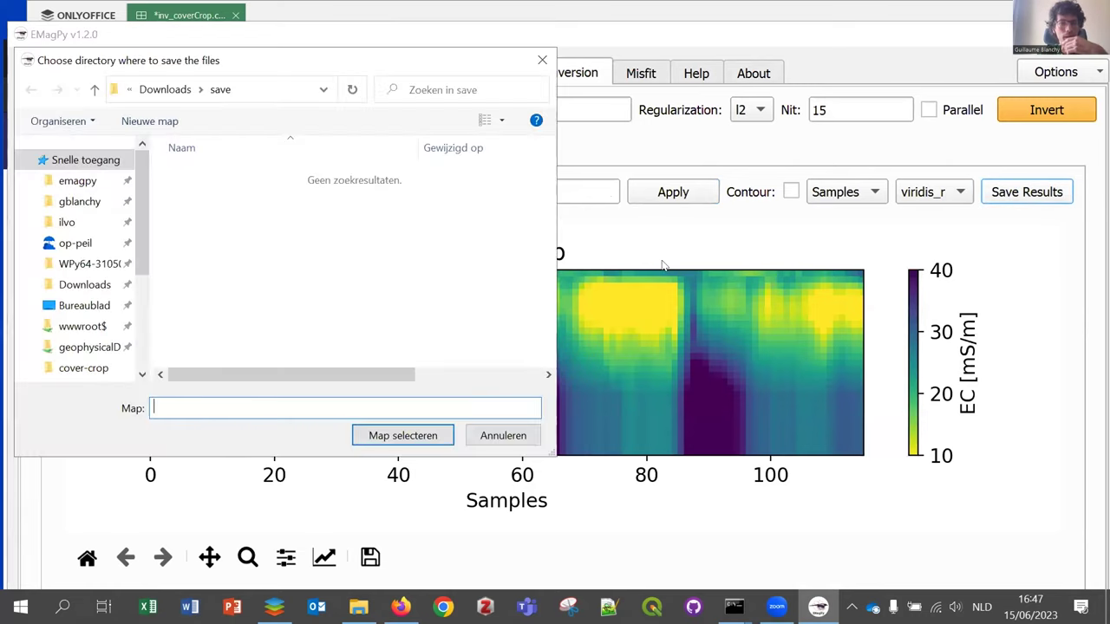
left_click(516, 440)
Switch to ONLYOFFICE, examine the layer and depth columns of inv_coverCrop.csv, and return to the first data row
left_click(274, 606)
left_click(228, 181)
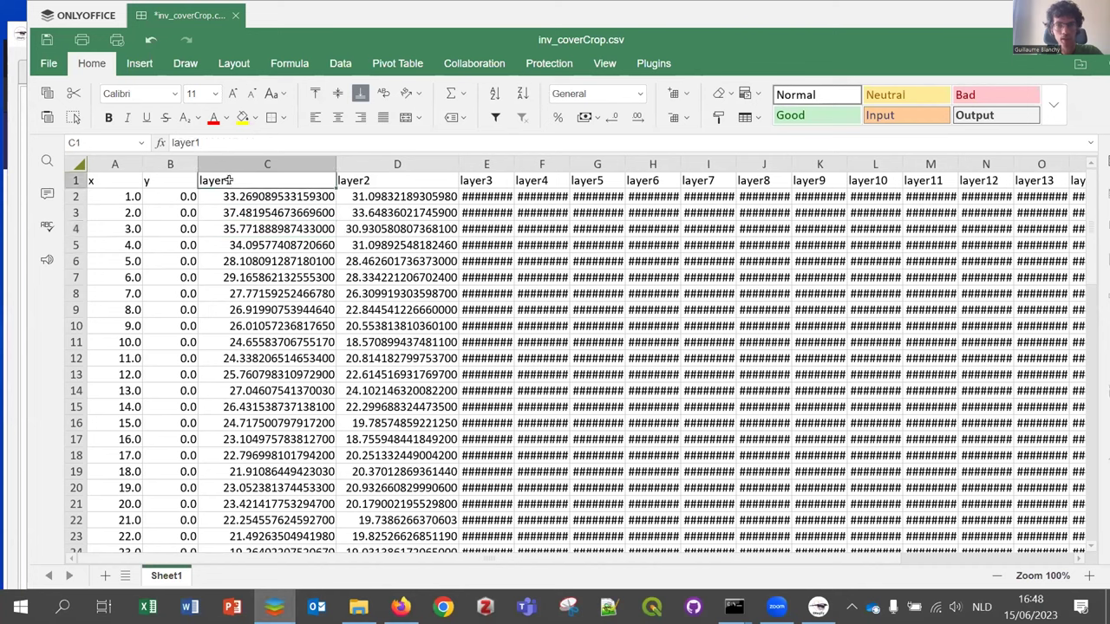
scroll(831, 176, "down", 5)
scroll(831, 176, "right", 3)
scroll(831, 176, "right", 4)
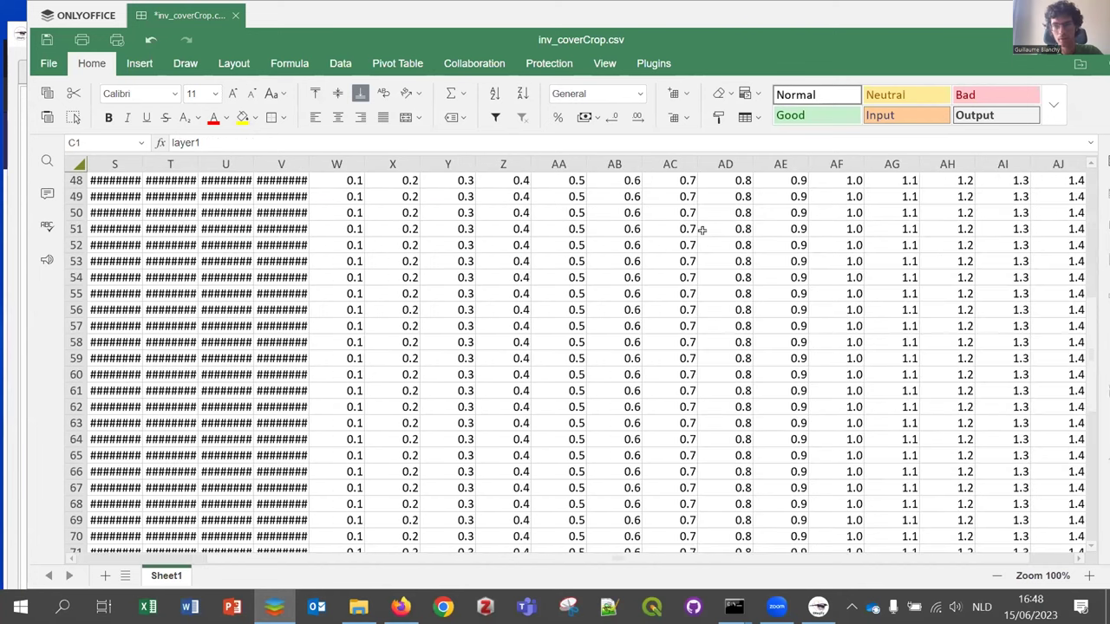
scroll(380, 203, "up", 5)
left_click(338, 179)
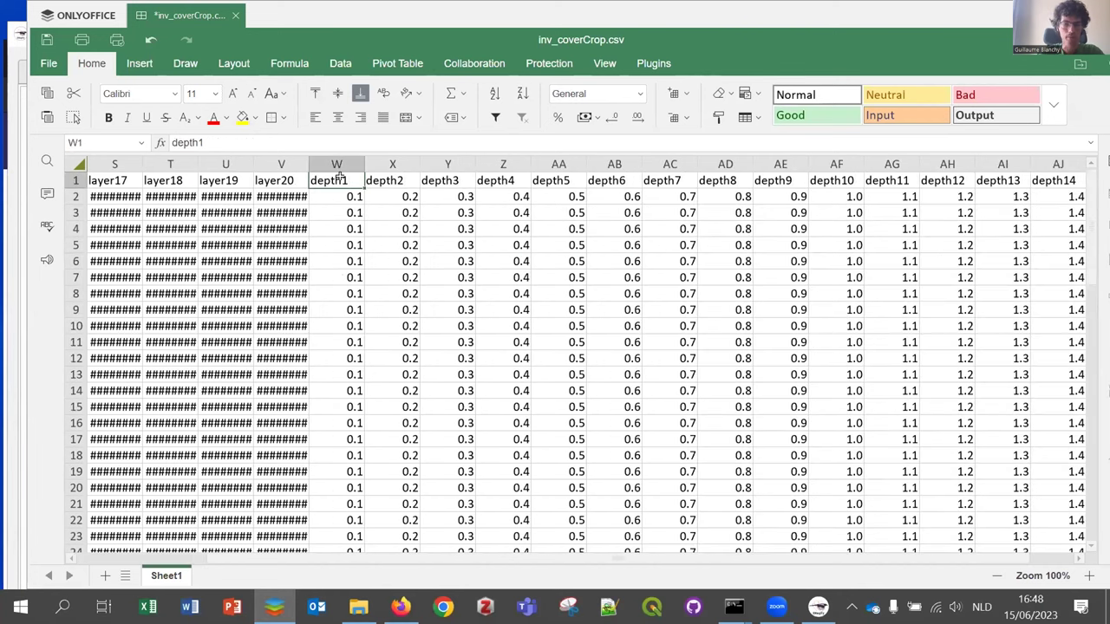
key("ctrl+Home")
key("Down")
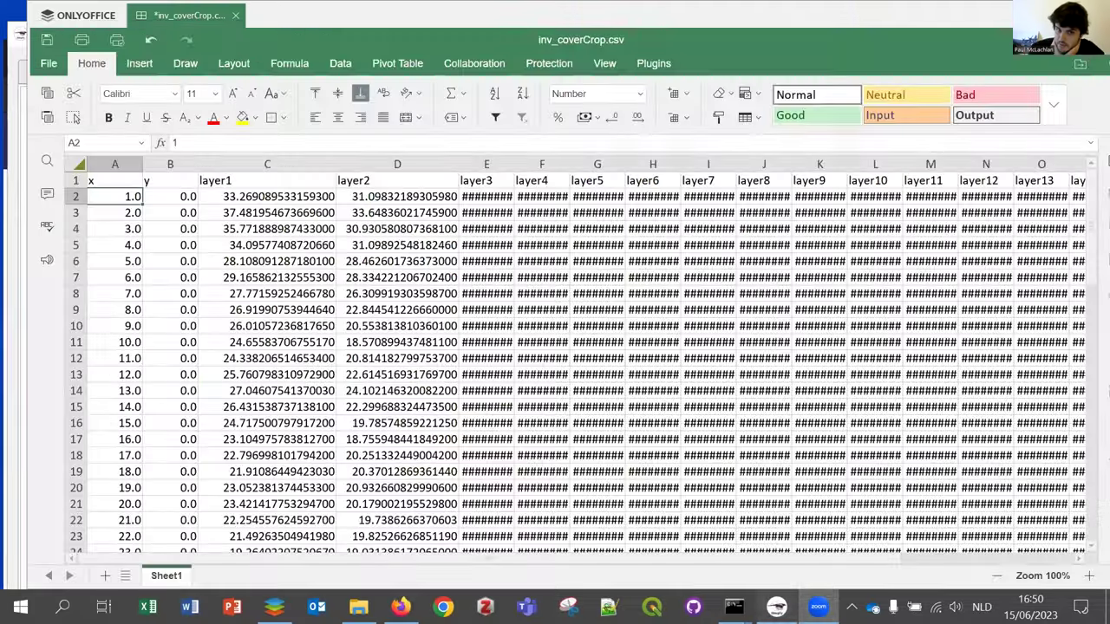
Switch back to EMagPy and display the misfit plots of the inversion
key("alt+Tab")
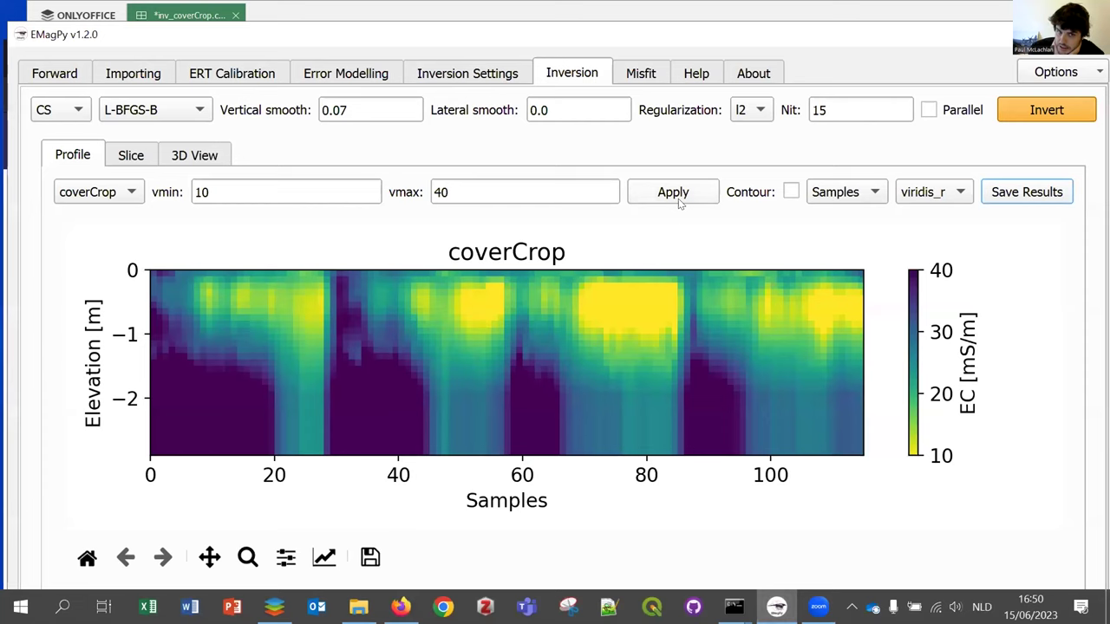
left_click(652, 74)
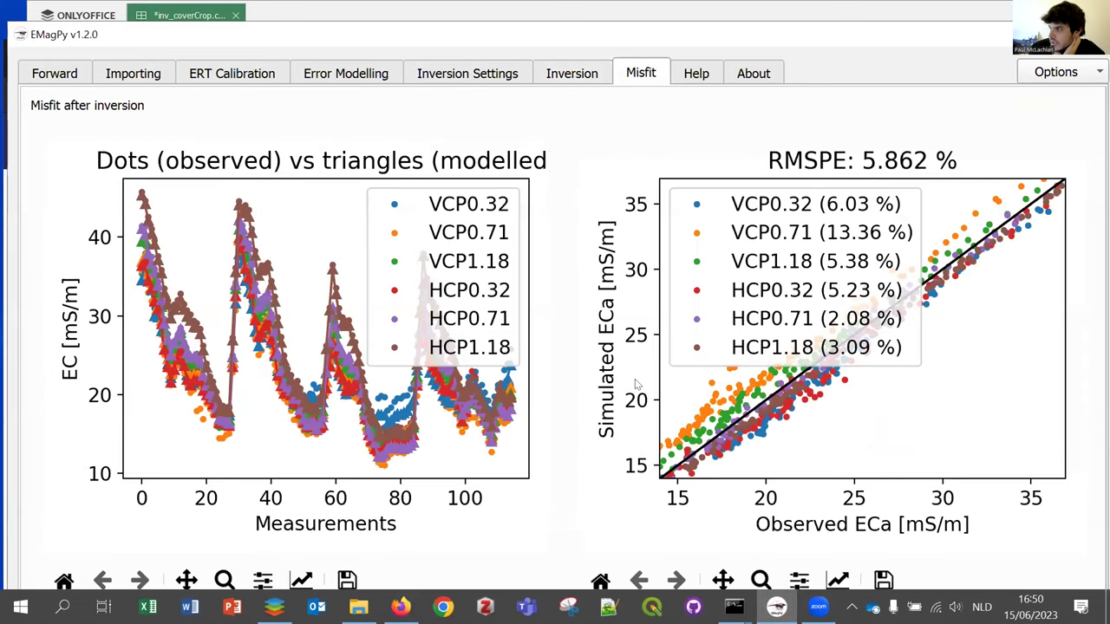